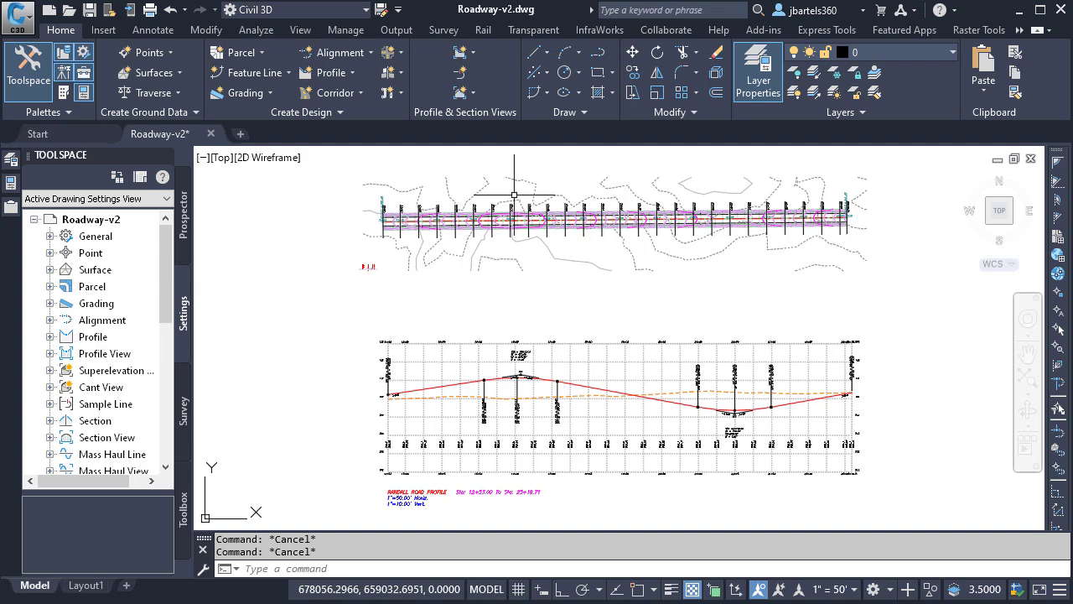
Examine the EG surface, the Randall Road alignment and the full length of its design profile.
{"action": "scroll", "coordinate": [484, 199], "scroll_direction": "up", "scroll_amount": 9}
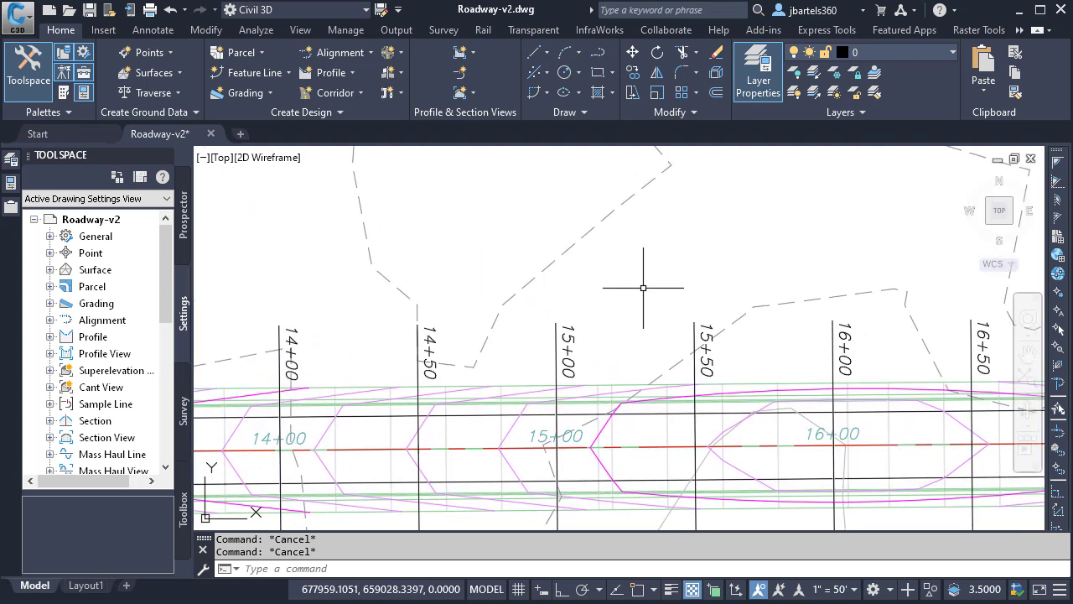
{"action": "mouse_move", "coordinate": [585, 236]}
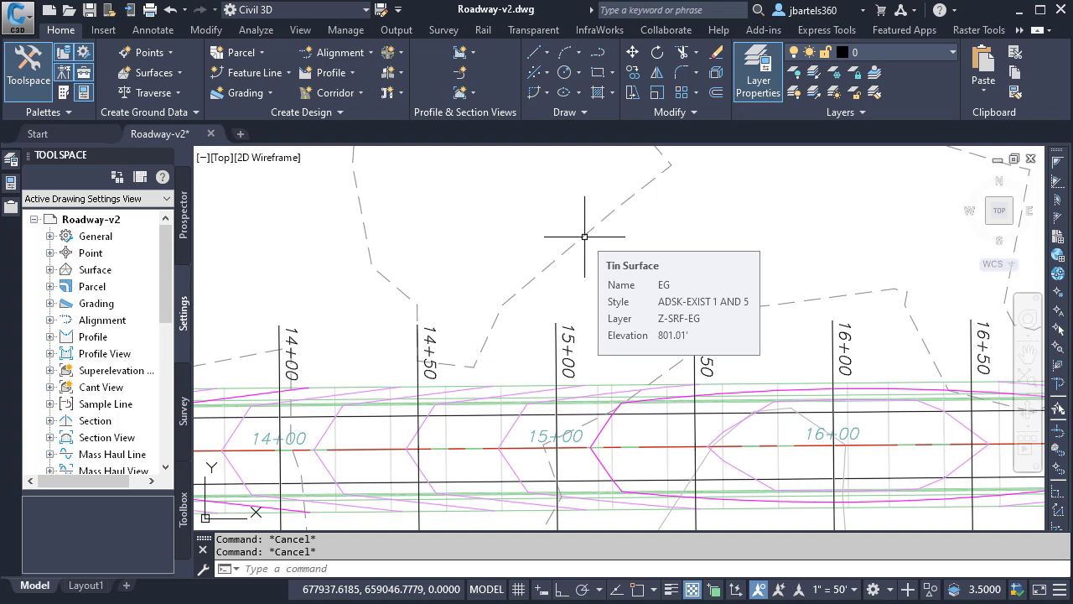
{"action": "mouse_move", "coordinate": [490, 448]}
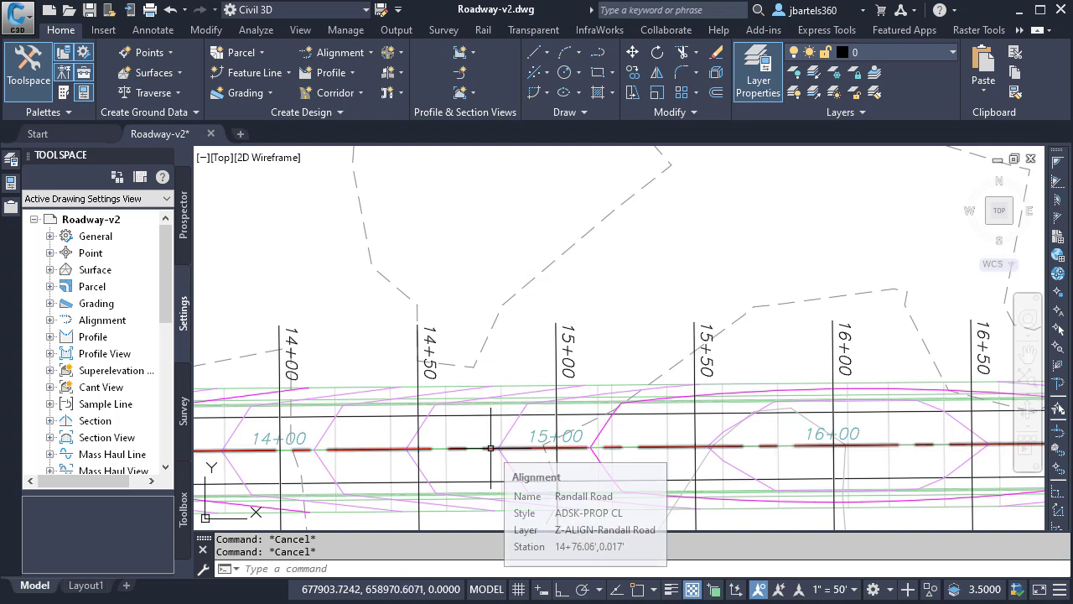
{"action": "scroll", "coordinate": [491, 448], "scroll_direction": "down", "scroll_amount": 5}
{"action": "middle_click_drag", "start_coordinate": [510, 468], "coordinate": [517, 285]}
{"action": "middle_click_drag", "start_coordinate": [534, 444], "coordinate": [547, 228]}
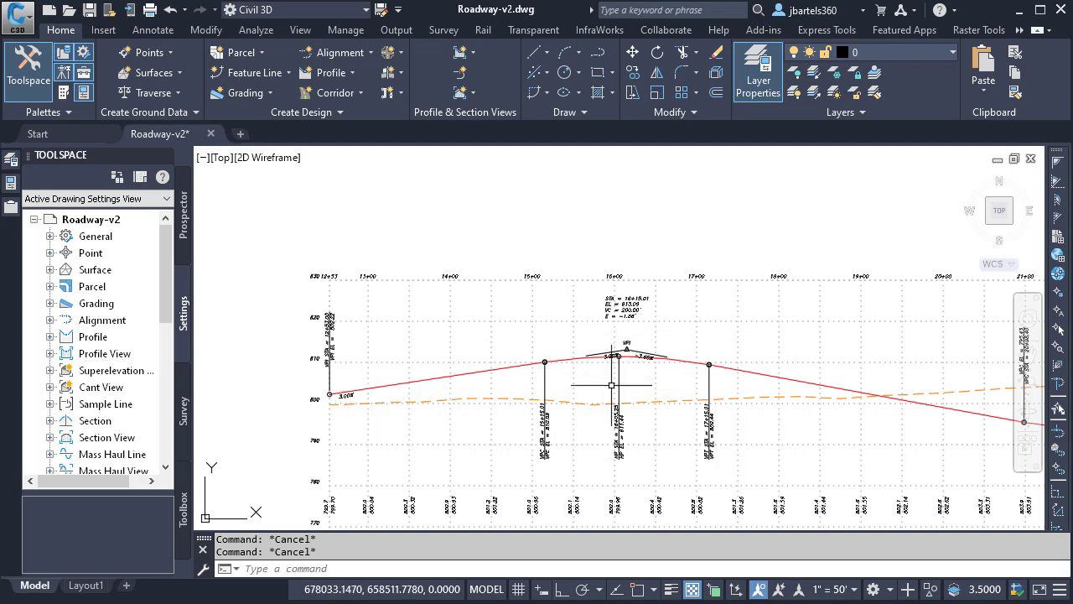
{"action": "middle_click_drag", "start_coordinate": [763, 411], "coordinate": [298, 366]}
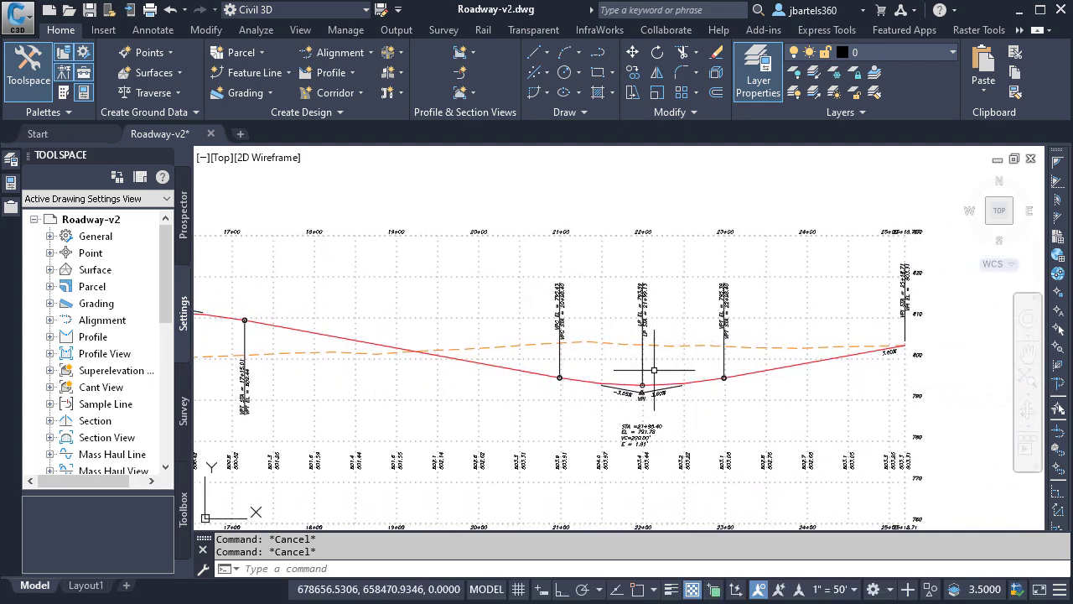
Inspect the road assembly and the start of the Randall Road corridor in plan view.
{"action": "middle_click_drag", "start_coordinate": [413, 202], "coordinate": [659, 350]}
{"action": "scroll", "coordinate": [421, 340], "scroll_direction": "up", "scroll_amount": 5}
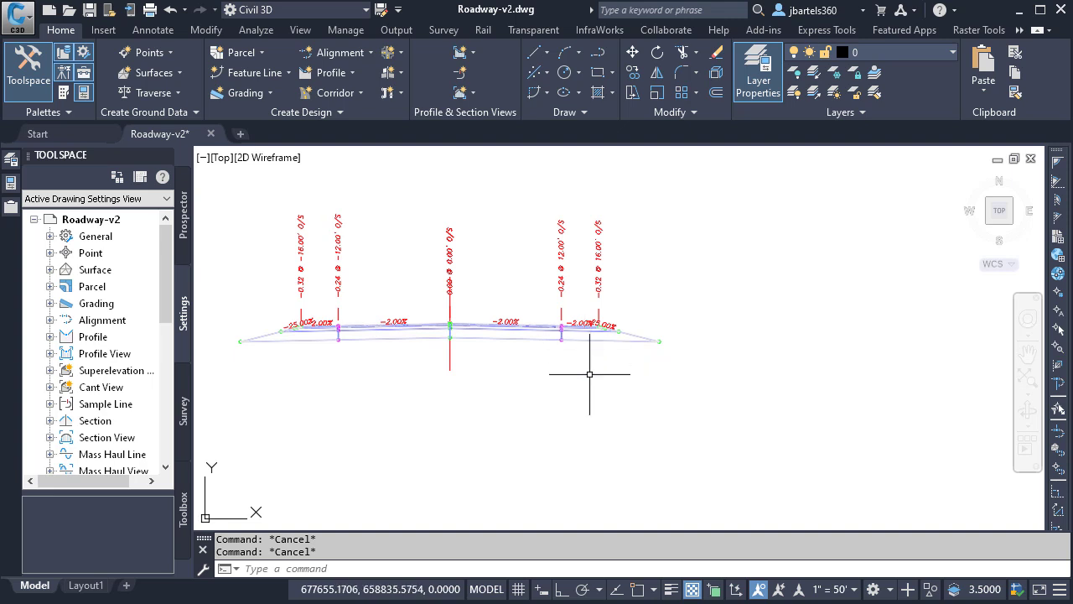
{"action": "middle_click_drag", "start_coordinate": [661, 261], "coordinate": [659, 272]}
{"action": "scroll", "coordinate": [587, 391], "scroll_direction": "down", "scroll_amount": 3}
{"action": "middle_click_drag", "start_coordinate": [587, 391], "coordinate": [613, 335]}
{"action": "scroll", "coordinate": [520, 401], "scroll_direction": "up", "scroll_amount": 5}
{"action": "scroll", "coordinate": [520, 401], "scroll_direction": "down", "scroll_amount": 2}
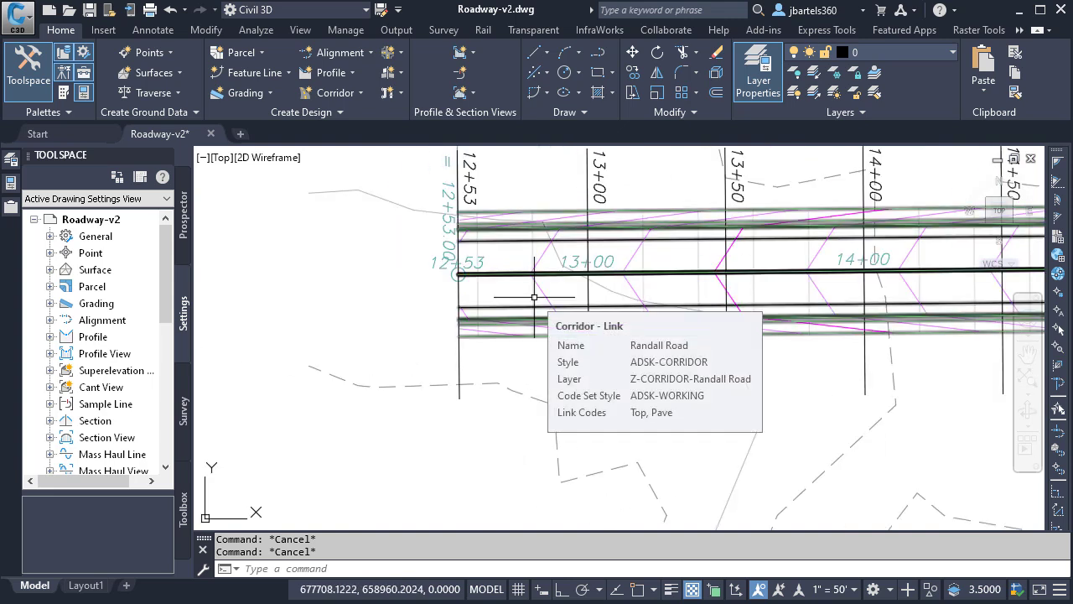
{"action": "mouse_move", "coordinate": [545, 294]}
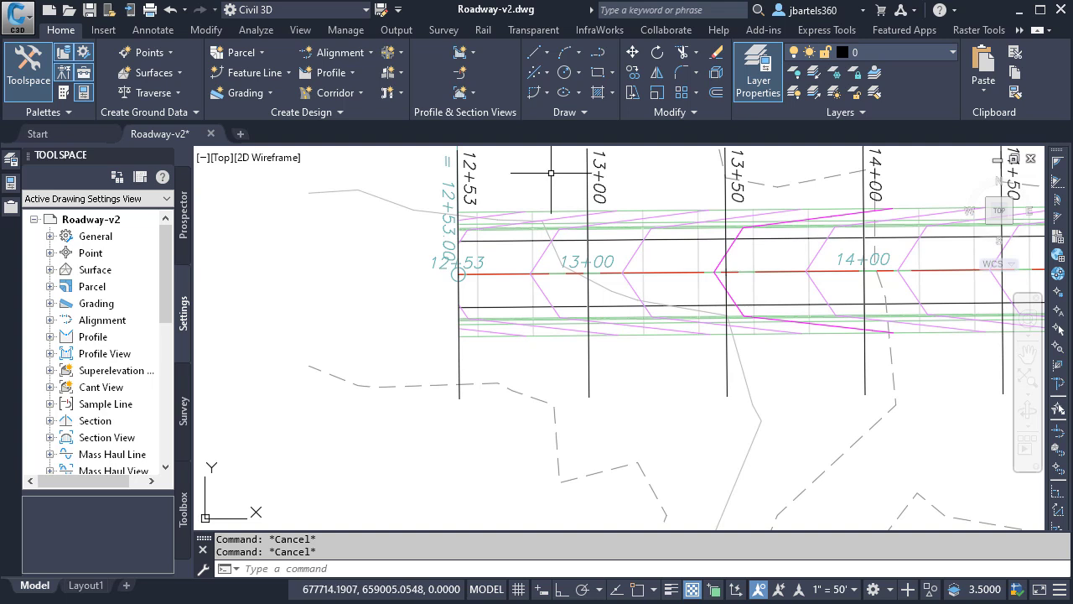
{"action": "middle_click_drag", "start_coordinate": [552, 173], "coordinate": [546, 196]}
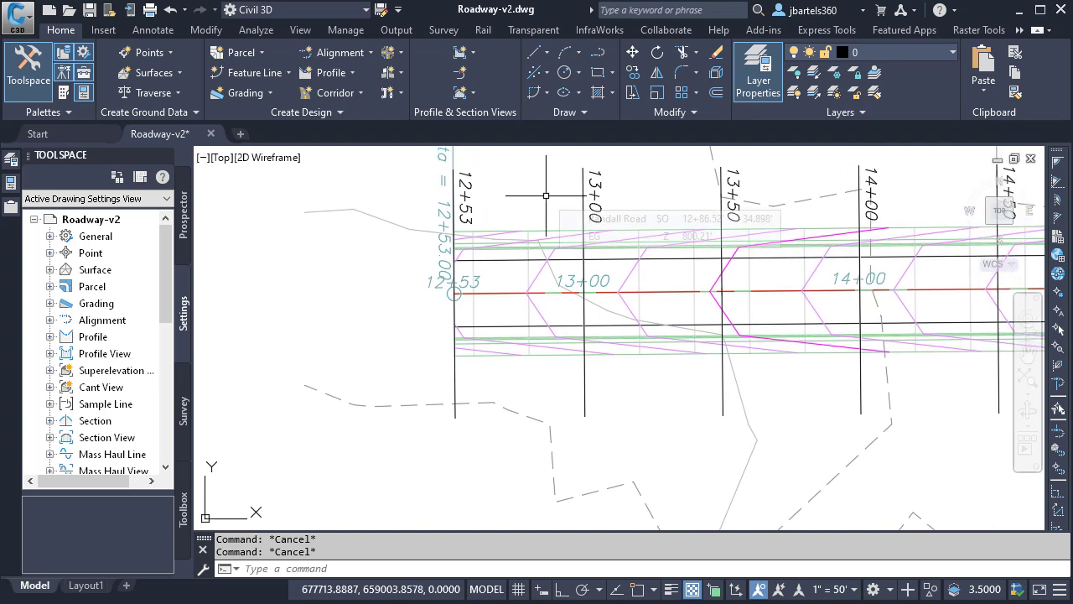
Select the road assembly's baseline and bring up the imperial daylight subassemblies in the tool palettes.
{"action": "middle_click_drag", "start_coordinate": [383, 376], "coordinate": [531, 230]}
{"action": "middle_click_drag", "start_coordinate": [470, 392], "coordinate": [479, 259]}
{"action": "scroll", "coordinate": [495, 364], "scroll_direction": "up", "scroll_amount": 3}
{"action": "scroll", "coordinate": [532, 431], "scroll_direction": "down", "scroll_amount": 1}
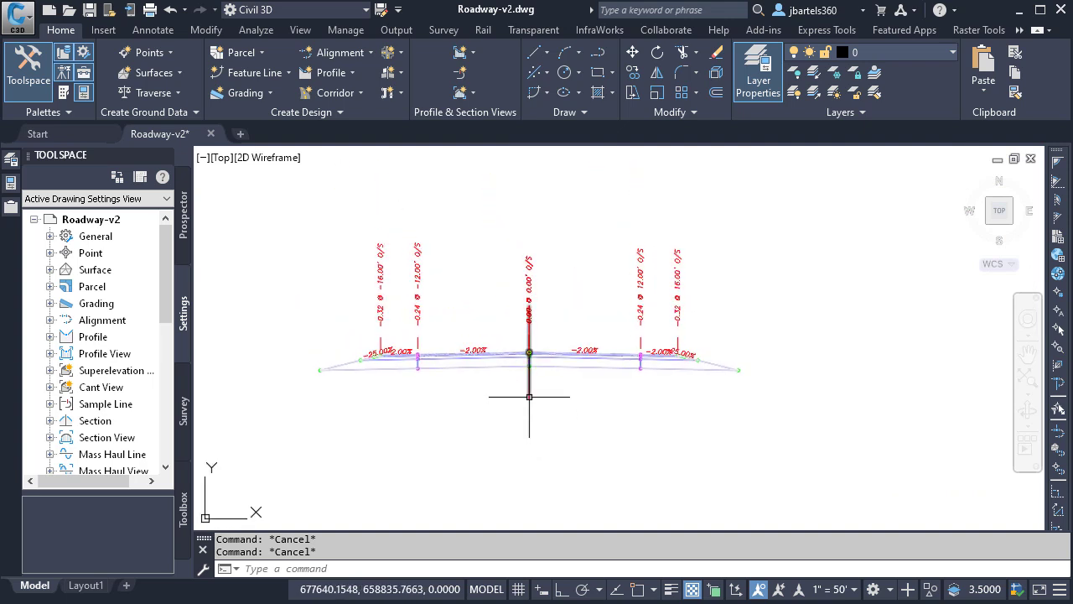
{"action": "left_click", "coordinate": [529, 373]}
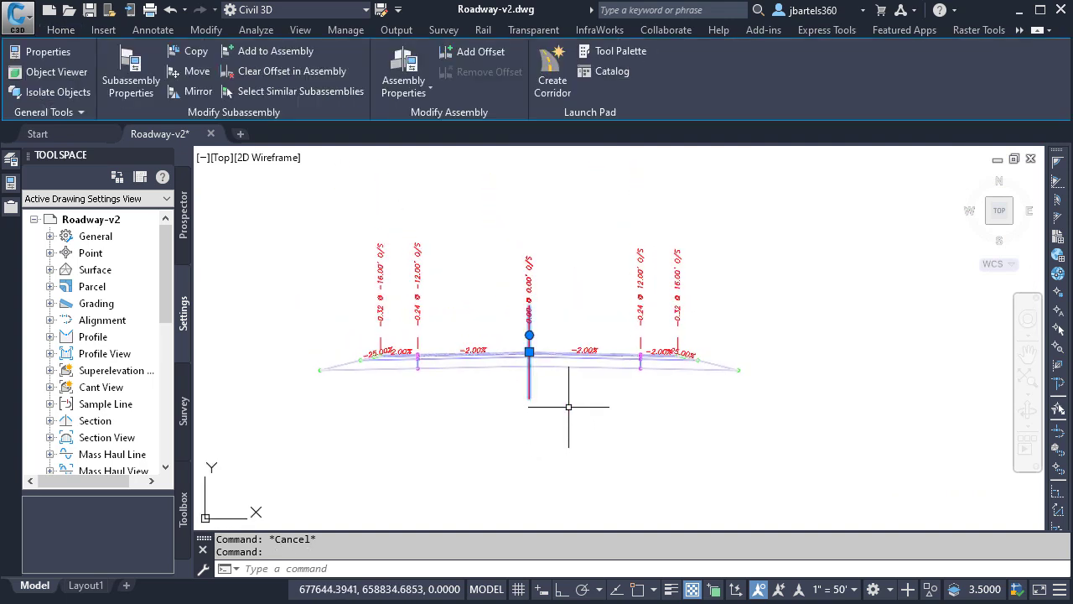
{"action": "left_click", "coordinate": [596, 53]}
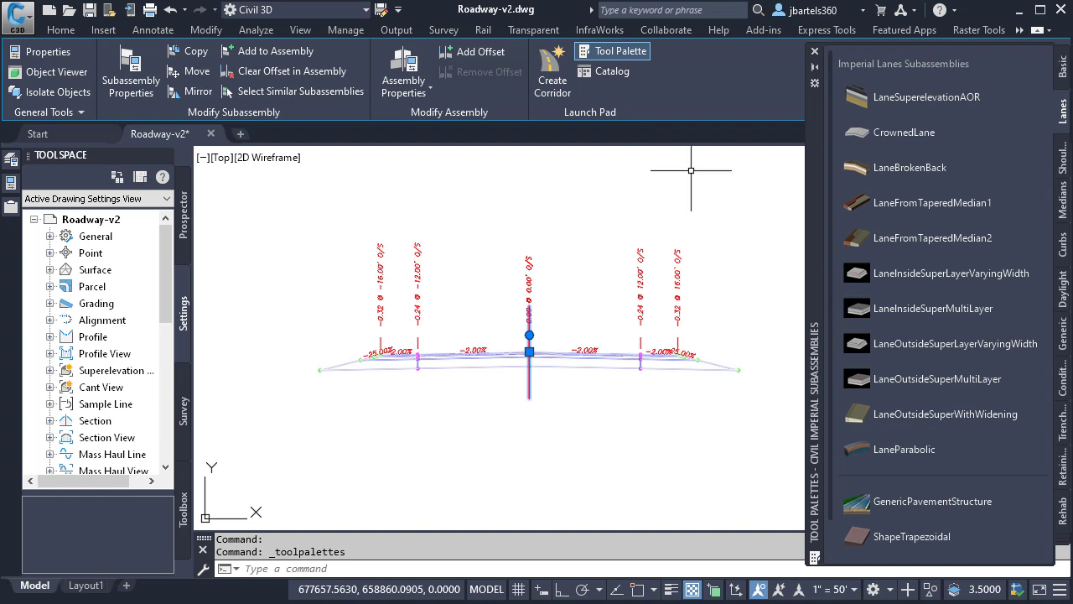
{"action": "left_click", "coordinate": [1064, 290]}
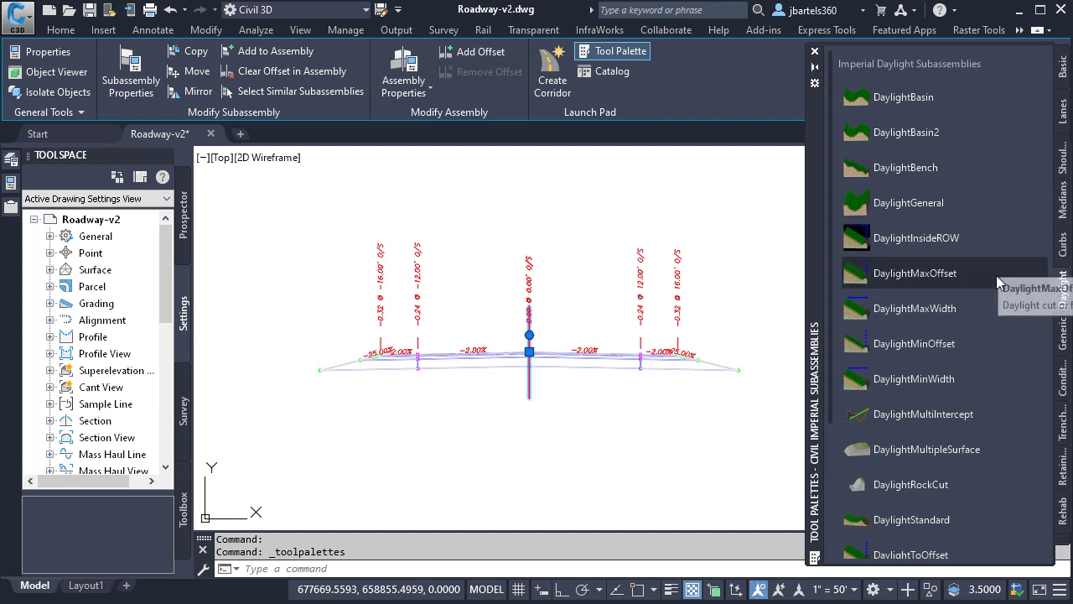
Read the help page for the DaylightMaxWidth subassembly, including its diagrams and input parameters, and close it.
{"action": "right_click", "coordinate": [892, 306]}
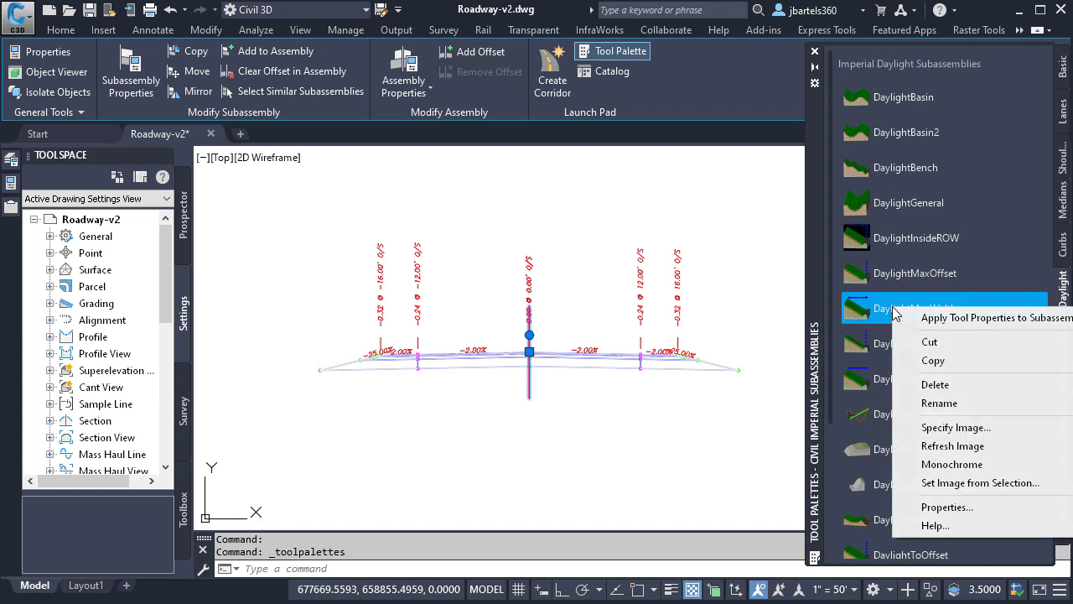
{"action": "left_click", "coordinate": [933, 527]}
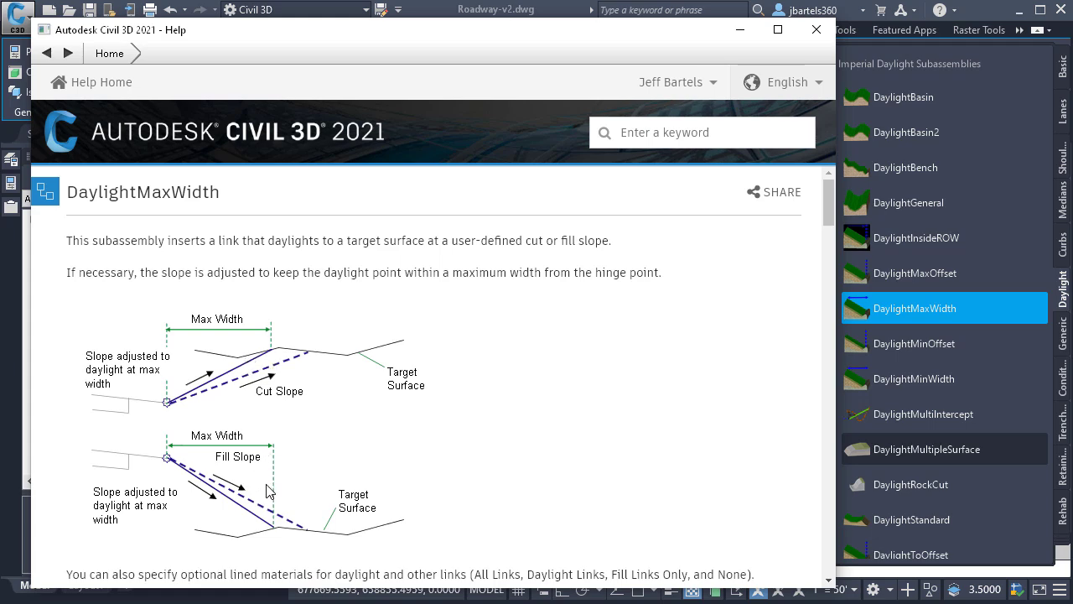
{"action": "scroll", "coordinate": [331, 394], "scroll_direction": "down", "scroll_amount": 8}
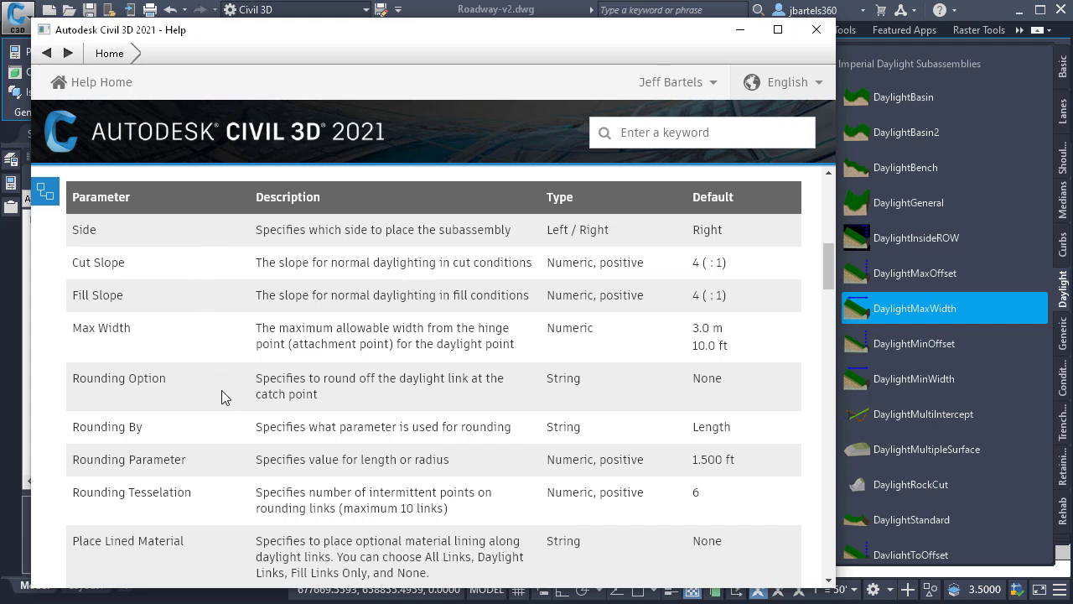
{"action": "scroll", "coordinate": [222, 396], "scroll_direction": "down", "scroll_amount": 3}
{"action": "scroll", "coordinate": [221, 397], "scroll_direction": "down", "scroll_amount": 1}
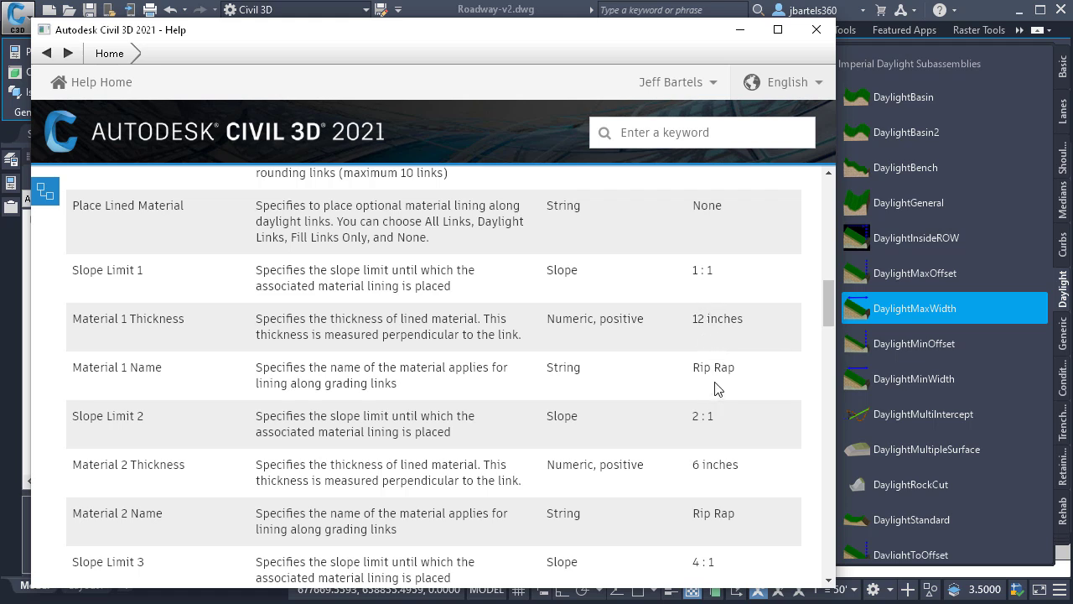
{"action": "left_click", "coordinate": [817, 28]}
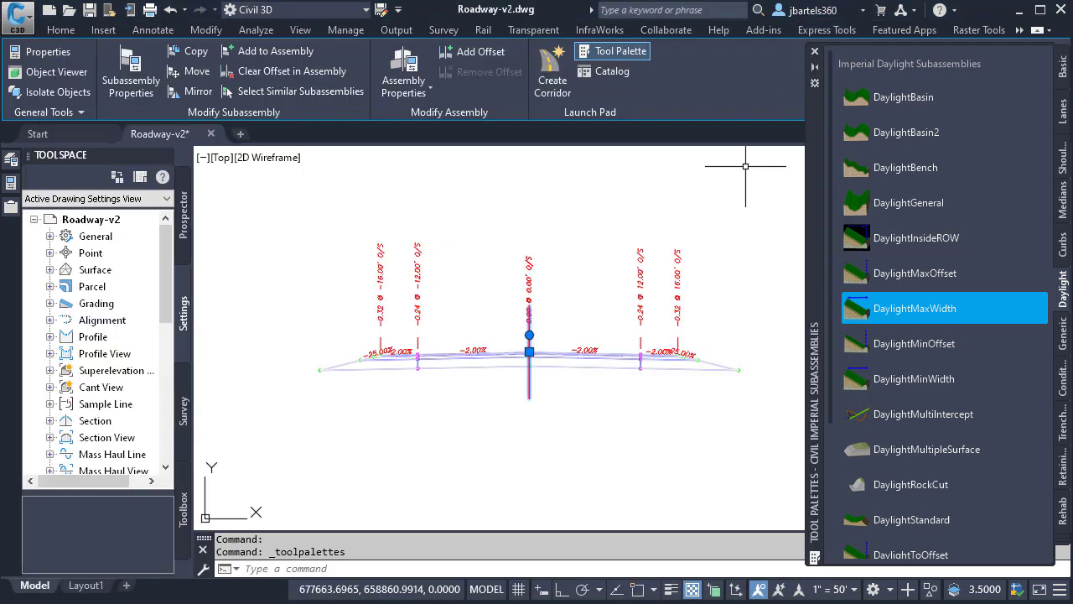
Review the help page for the DaylightBasin subassembly down through its input parameters and close it.
{"action": "right_click", "coordinate": [889, 99]}
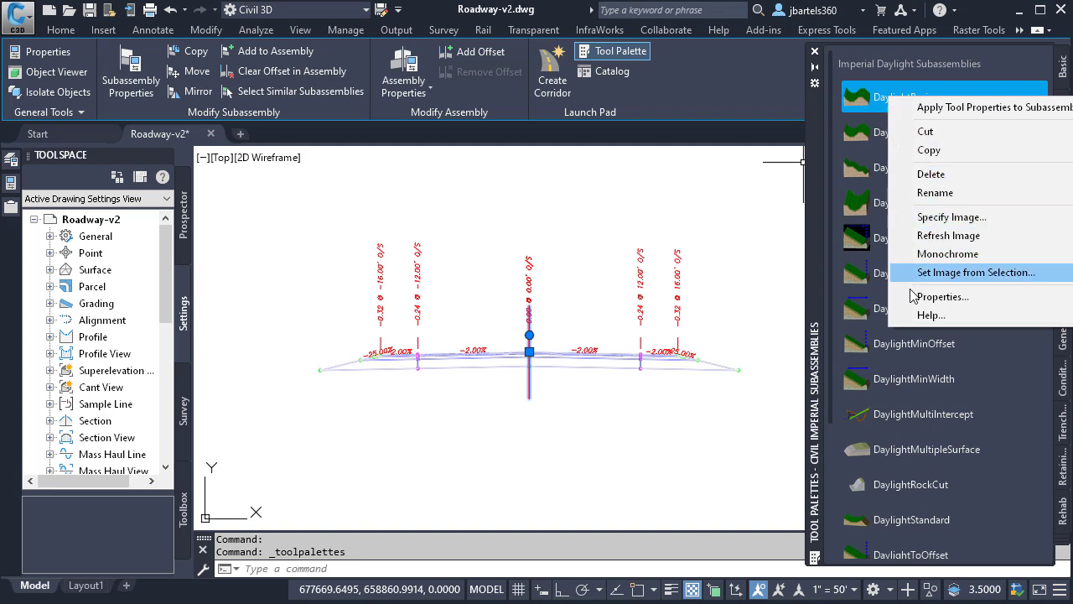
{"action": "left_click", "coordinate": [929, 315]}
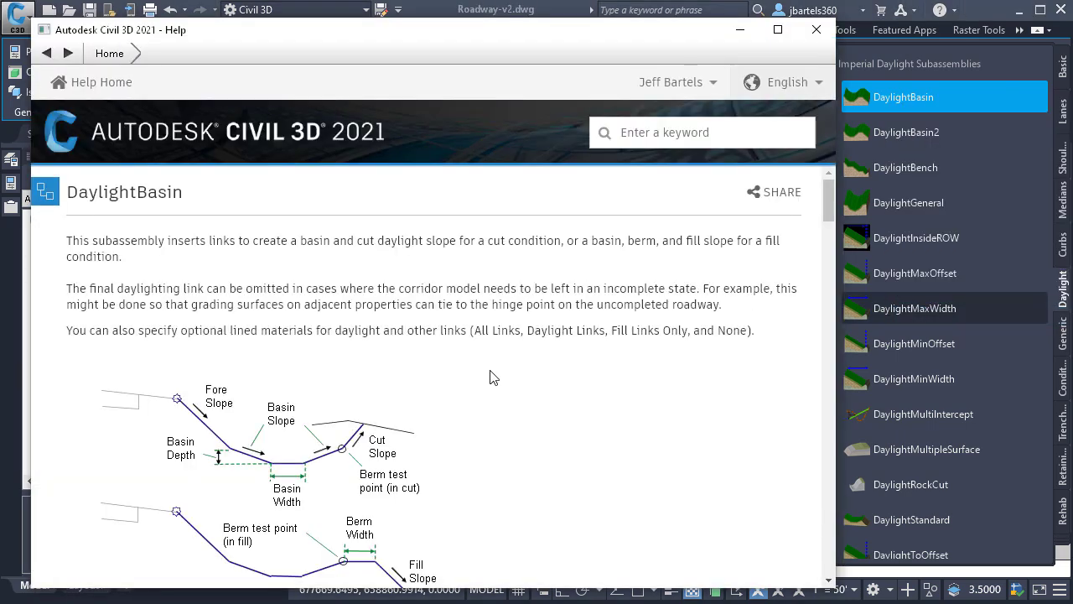
{"action": "scroll", "coordinate": [492, 377], "scroll_direction": "down", "scroll_amount": 10}
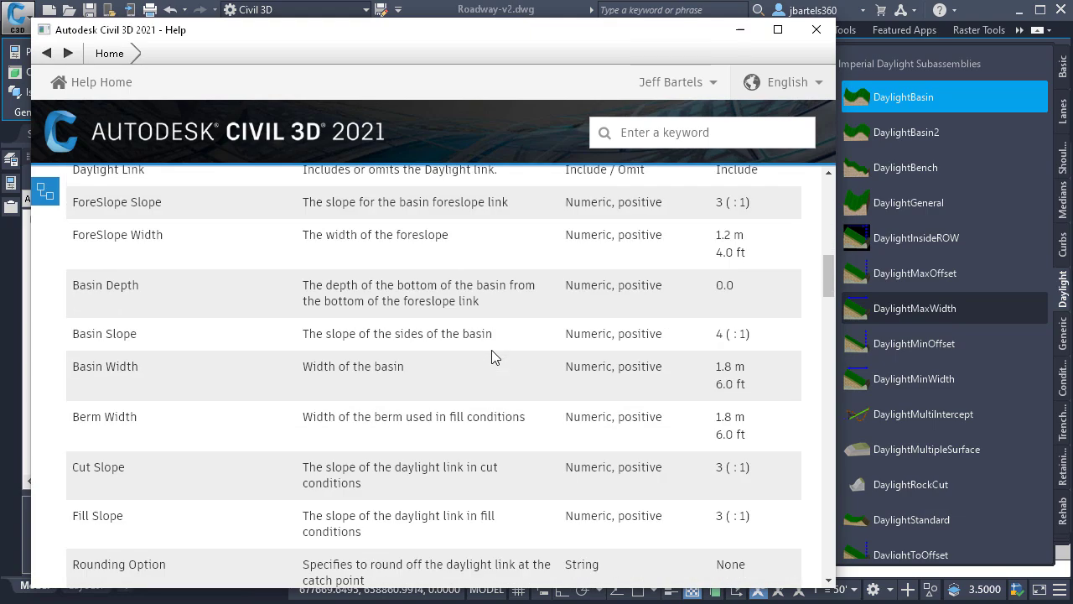
{"action": "scroll", "coordinate": [492, 353], "scroll_direction": "down", "scroll_amount": 10}
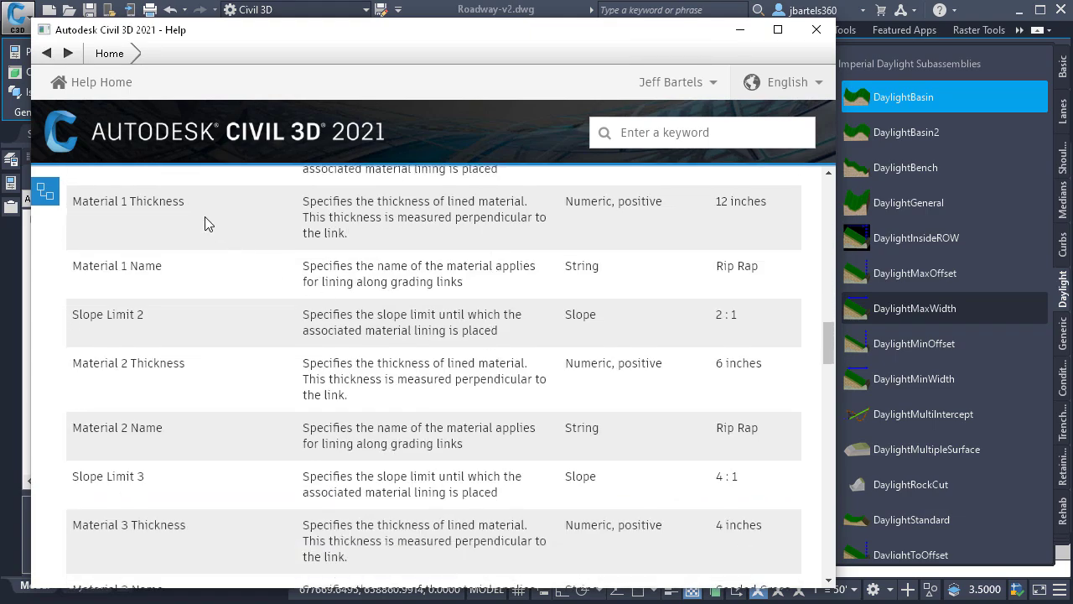
{"action": "left_click", "coordinate": [817, 30]}
Review the DaylightStandard subassembly's help page, covering its cut and fill cases and lined material parameters, and close it.
{"action": "right_click", "coordinate": [885, 520]}
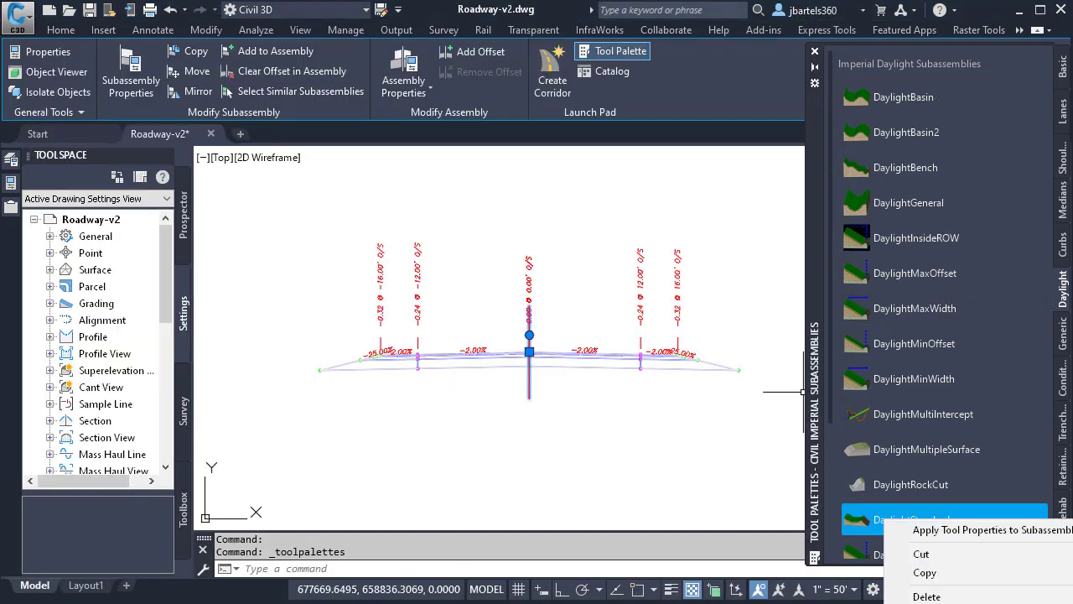
{"action": "left_click", "coordinate": [931, 603]}
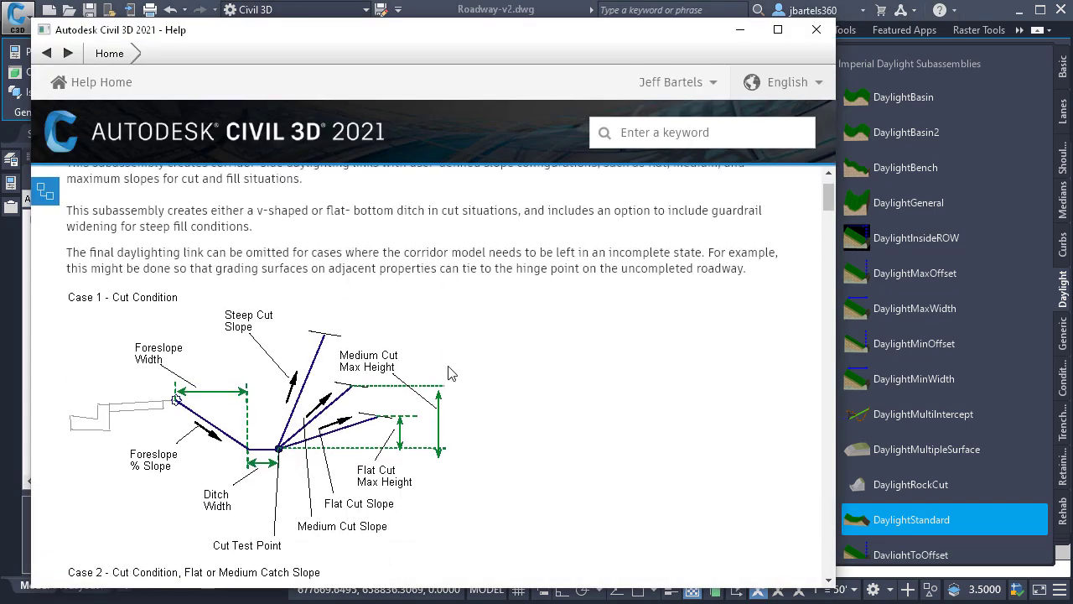
{"action": "scroll", "coordinate": [465, 368], "scroll_direction": "down", "scroll_amount": 2}
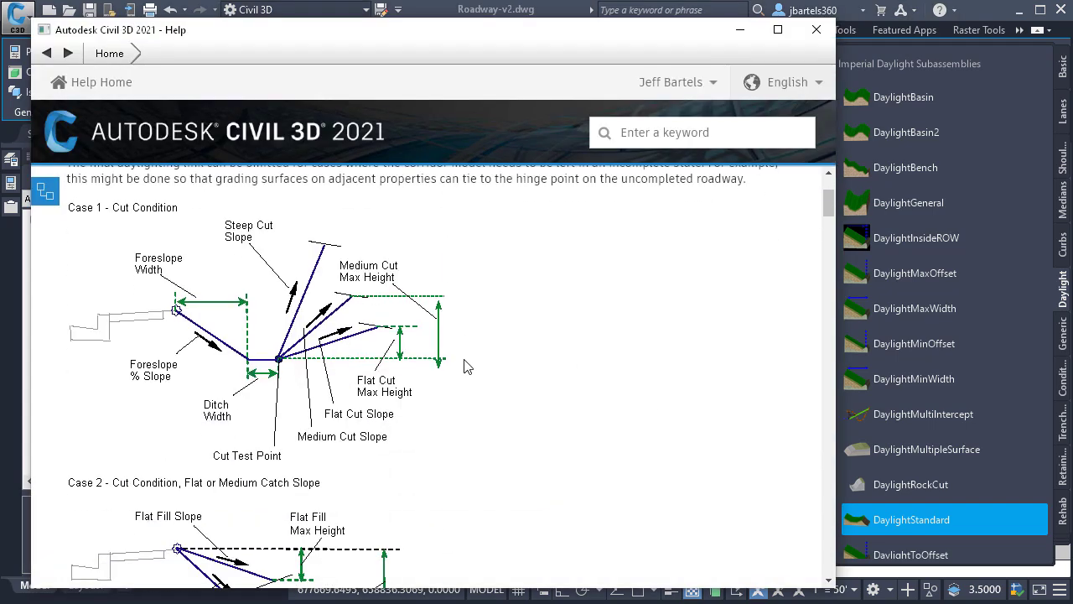
{"action": "scroll", "coordinate": [465, 367], "scroll_direction": "down", "scroll_amount": 20}
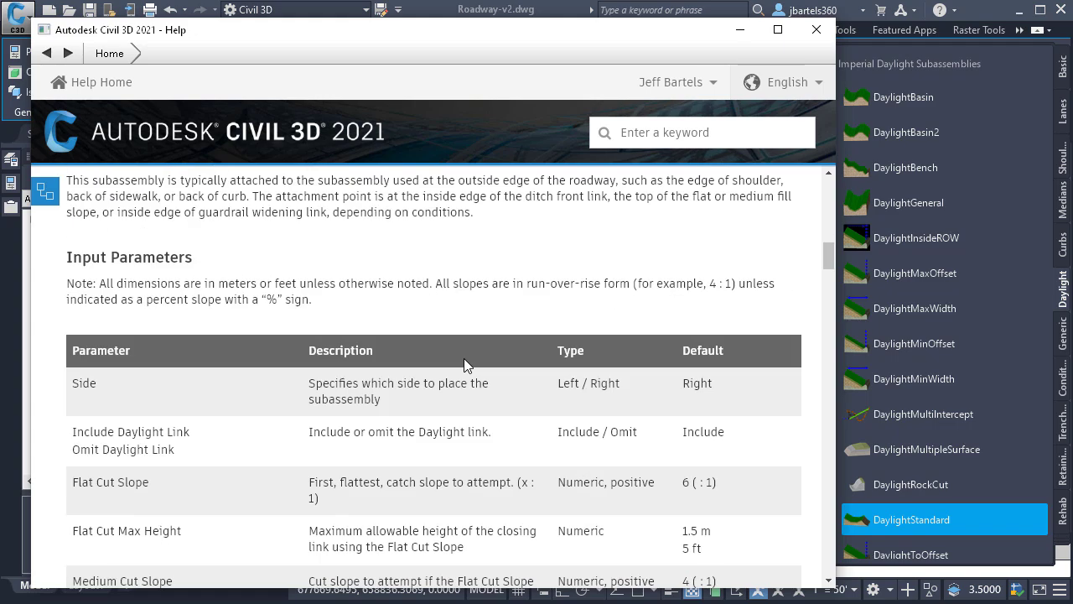
{"action": "scroll", "coordinate": [465, 367], "scroll_direction": "down", "scroll_amount": 17}
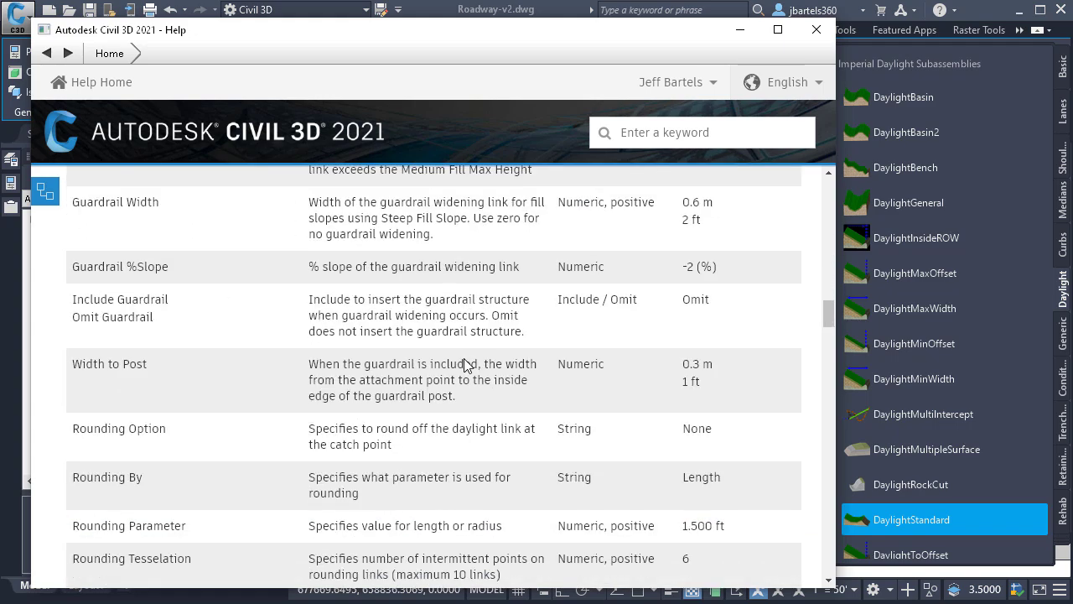
{"action": "scroll", "coordinate": [466, 364], "scroll_direction": "down", "scroll_amount": 6}
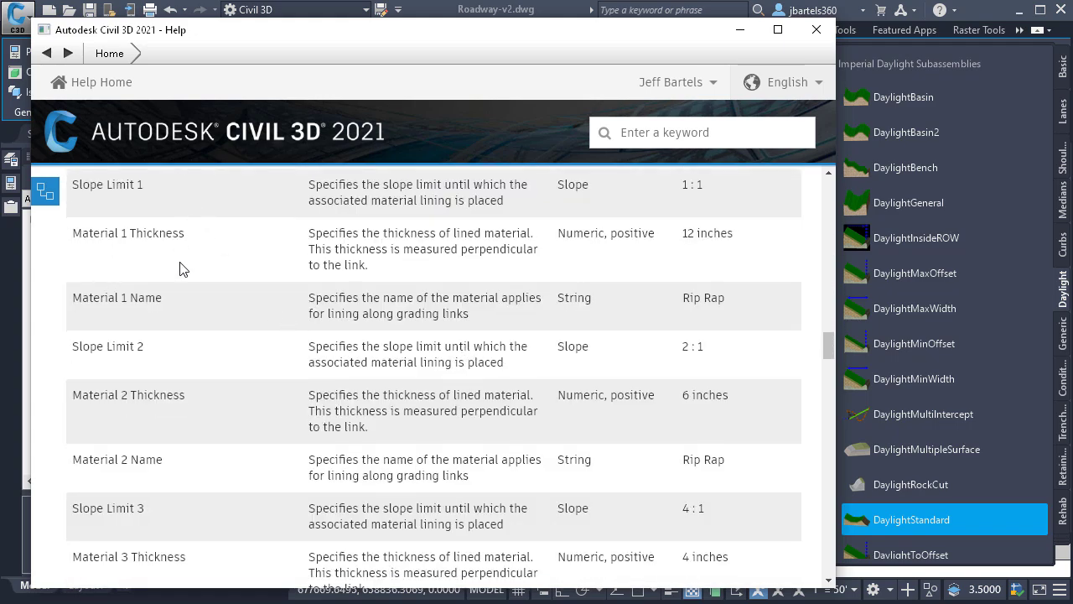
{"action": "left_click", "coordinate": [816, 30]}
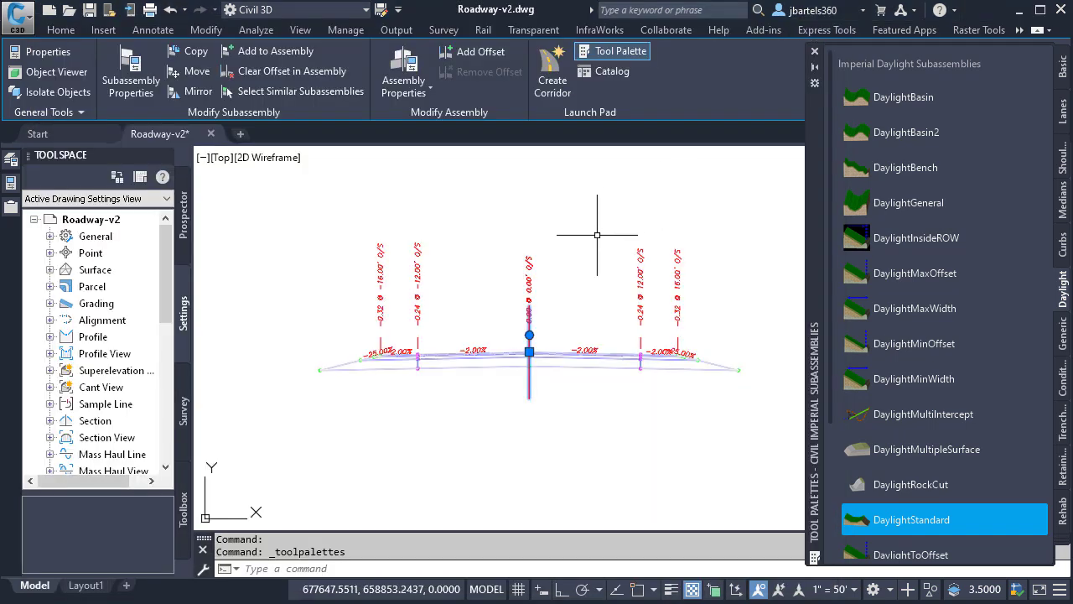
Attach DaylightMaxWidth subassemblies to the outermost lower shoulder points on both sides of the assembly, and close the tool palettes.
{"action": "key", "text": "Escape"}
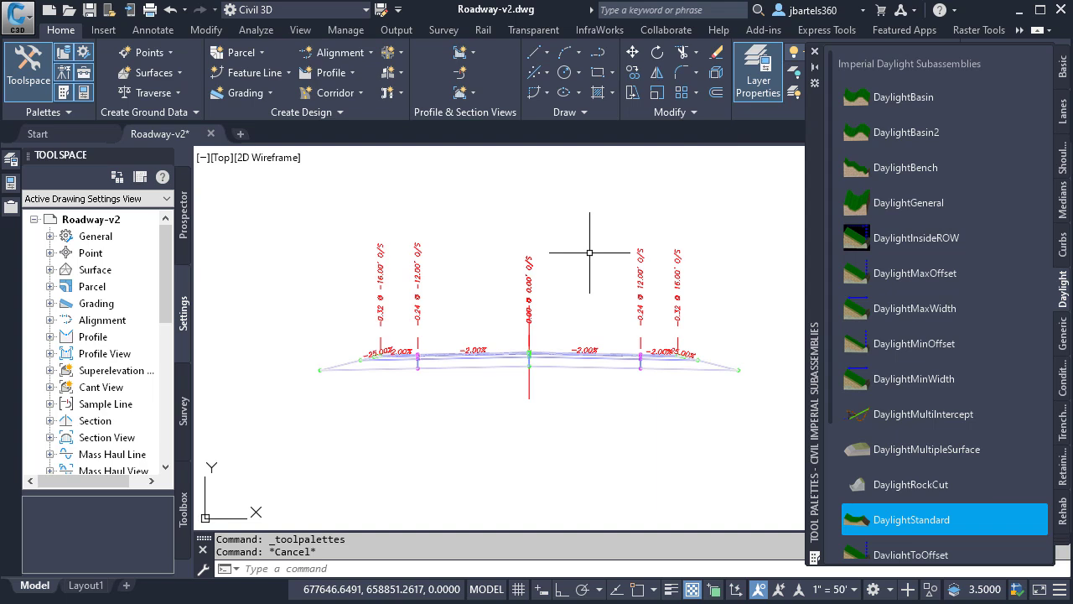
{"action": "left_click", "coordinate": [864, 311]}
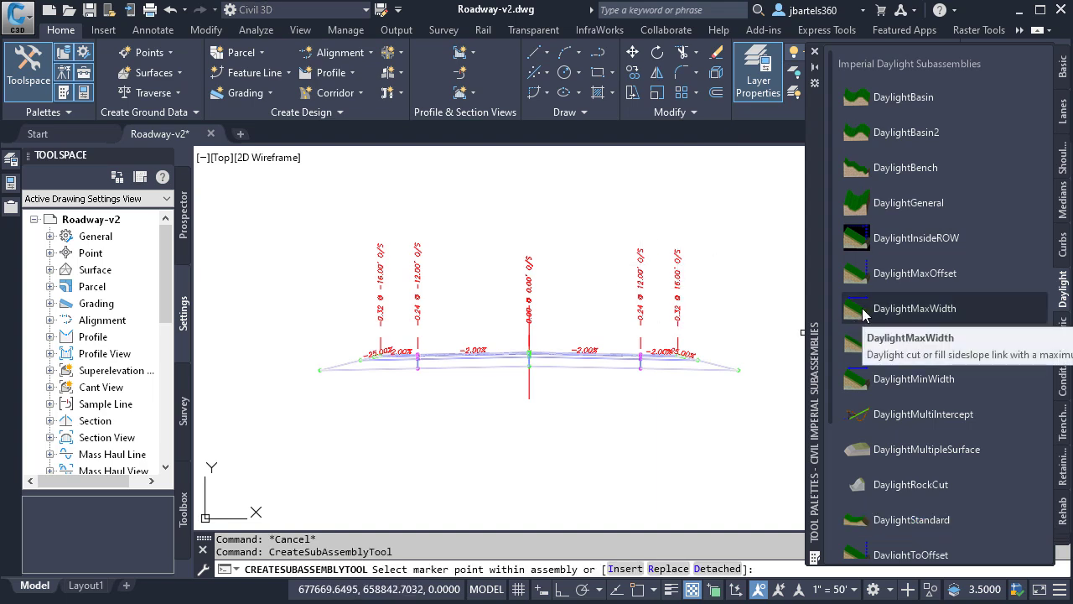
{"action": "scroll", "coordinate": [762, 353], "scroll_direction": "up", "scroll_amount": 2}
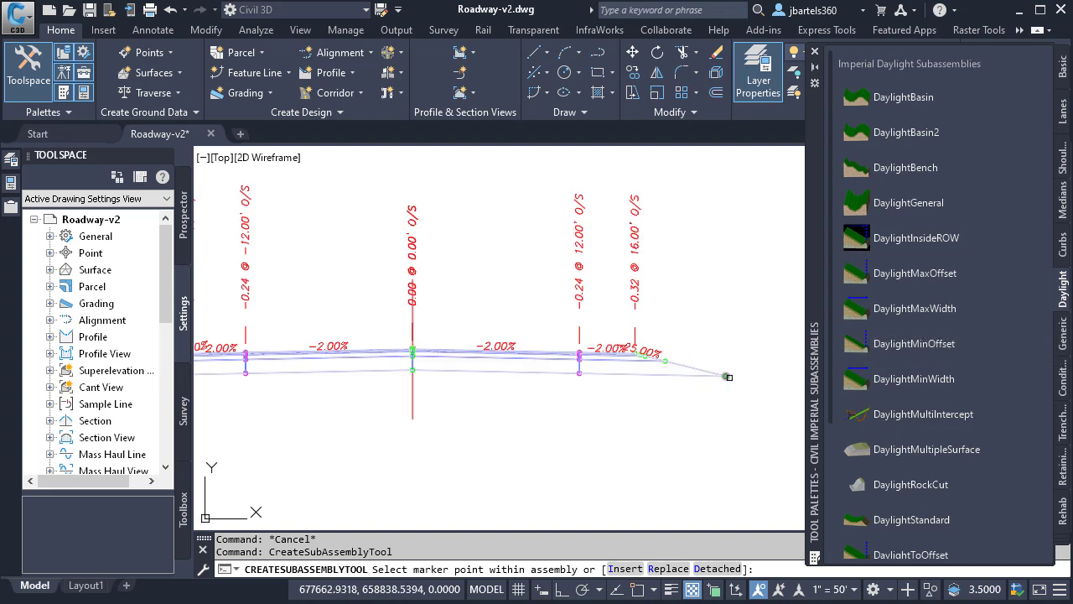
{"action": "scroll", "coordinate": [718, 436], "scroll_direction": "down", "scroll_amount": 2}
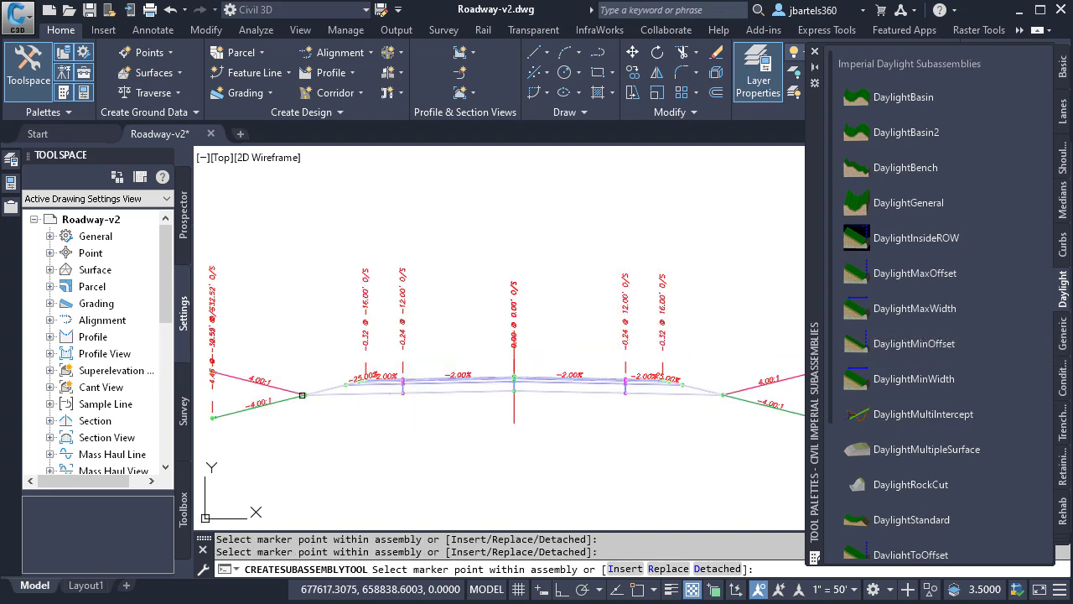
{"action": "key", "text": "Escape"}
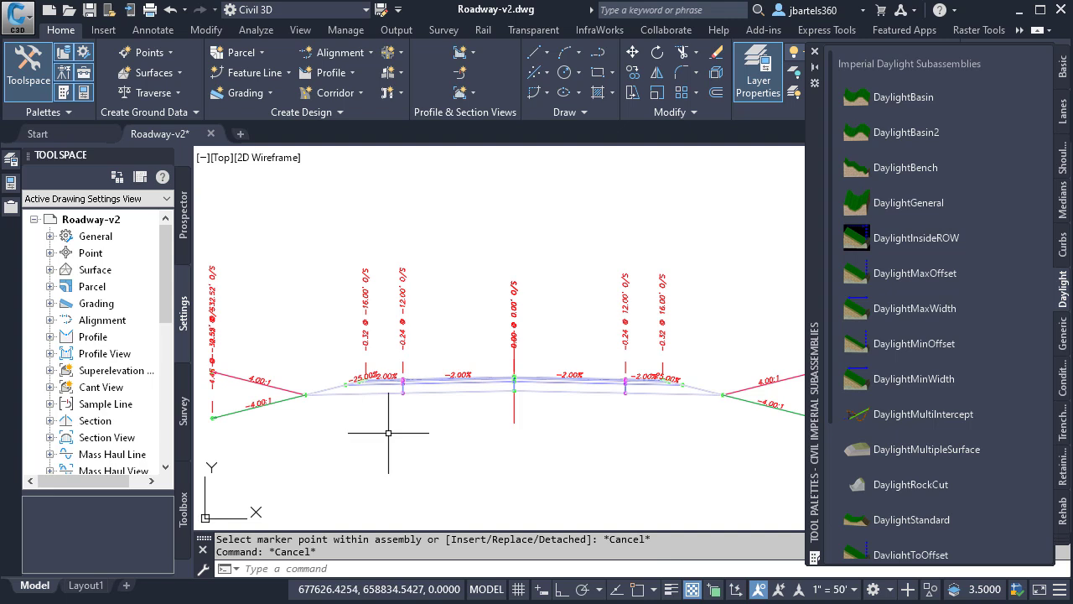
{"action": "left_click", "coordinate": [815, 51]}
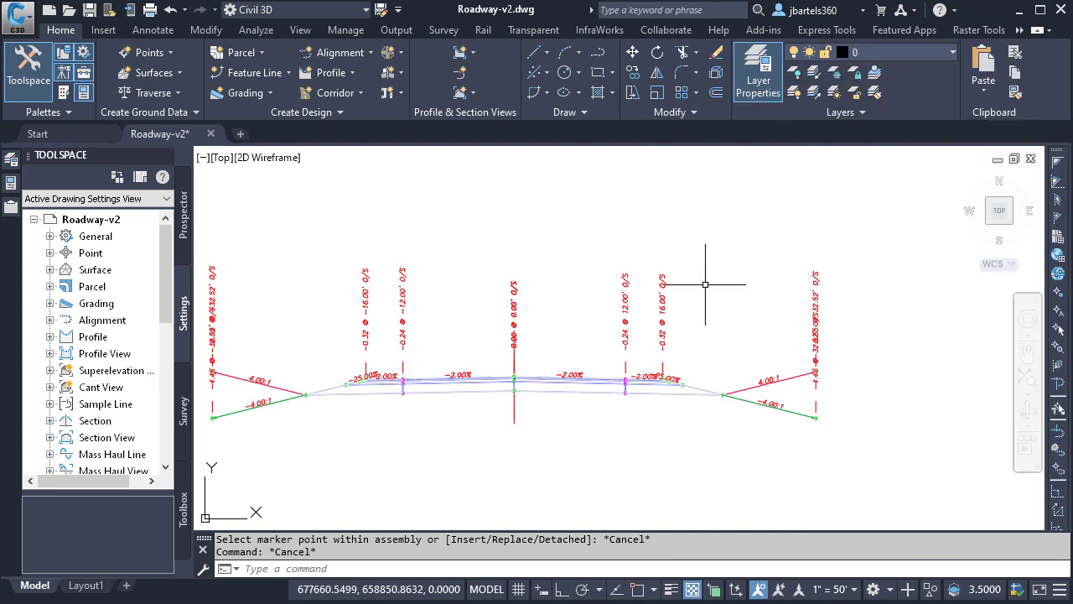
Set the Max Width of both DaylightMaxWidth subassemblies on the assembly to 15 feet.
{"action": "middle_click_drag", "start_coordinate": [705, 285], "coordinate": [857, 300]}
{"action": "left_click", "coordinate": [940, 337]}
{"action": "left_click", "coordinate": [920, 408]}
{"action": "left_click", "coordinate": [418, 424]}
{"action": "left_click", "coordinate": [399, 391]}
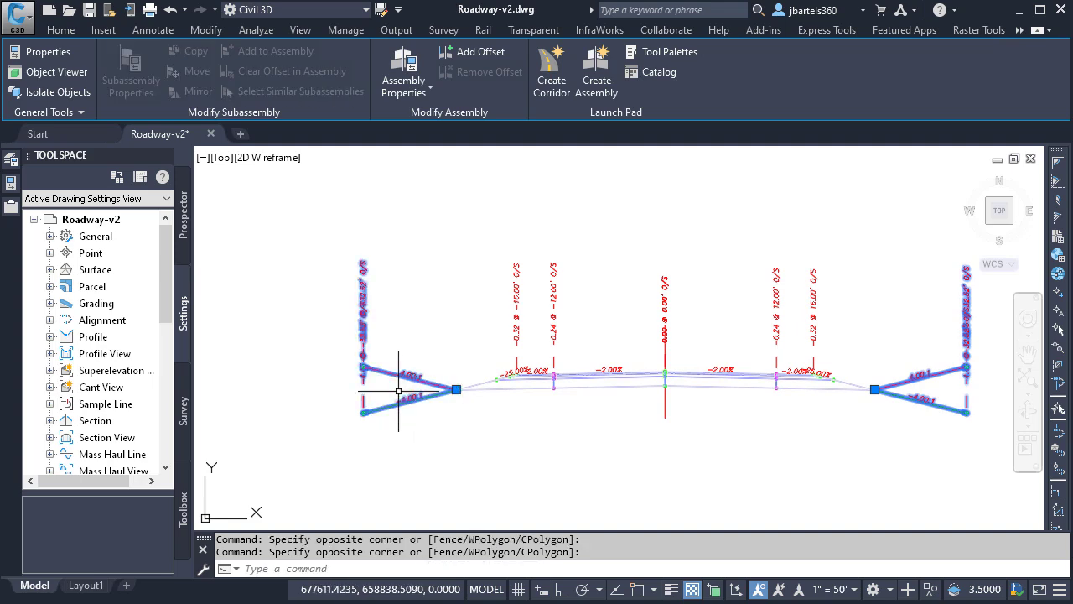
{"action": "mouse_move", "coordinate": [12, 183]}
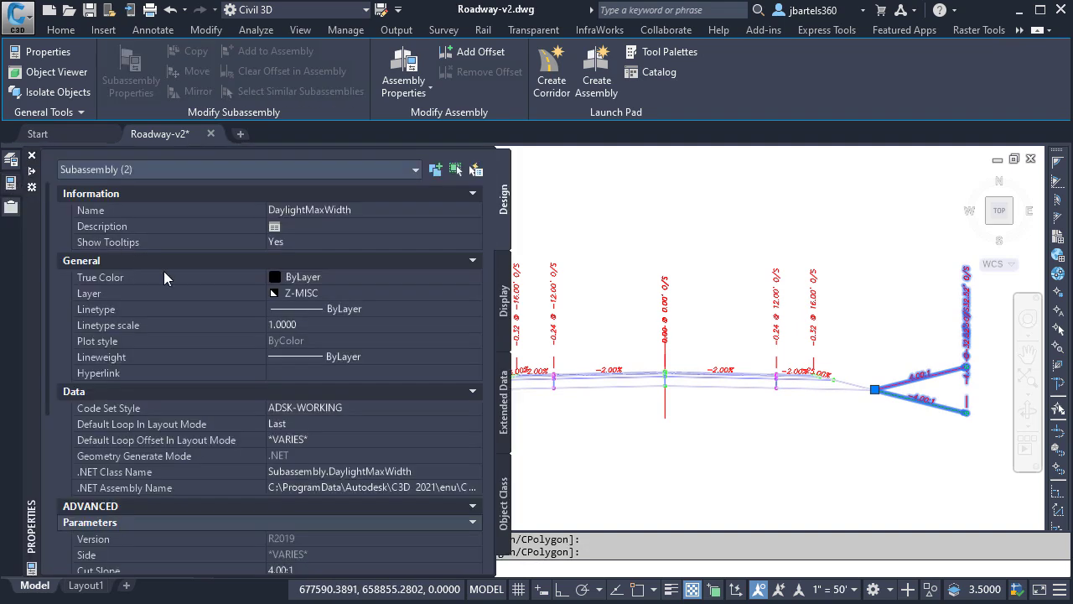
{"action": "scroll", "coordinate": [240, 344], "scroll_direction": "down", "scroll_amount": 6}
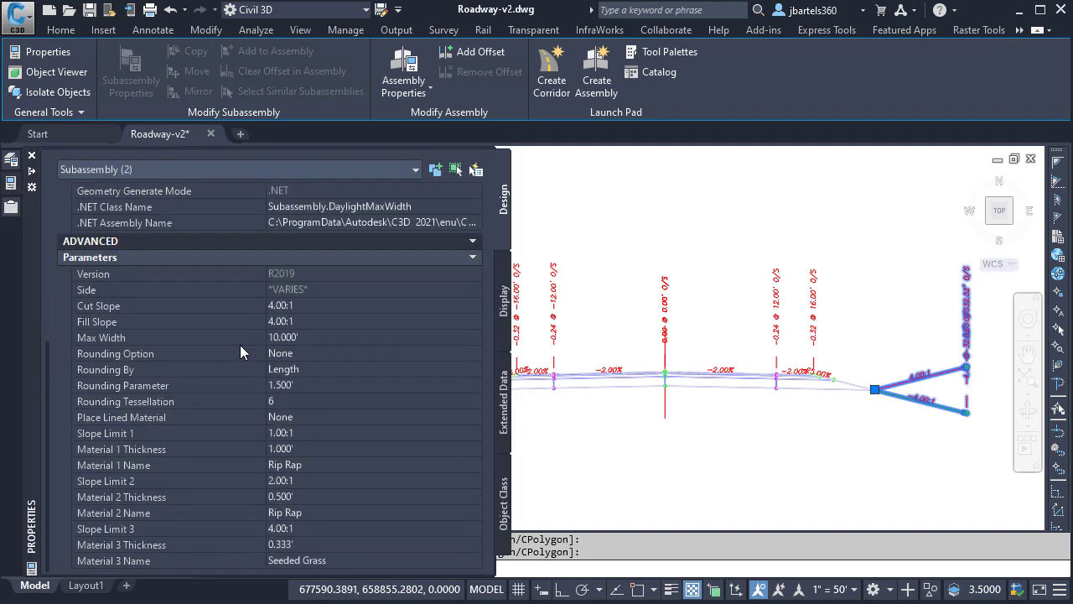
{"action": "left_click", "coordinate": [307, 334]}
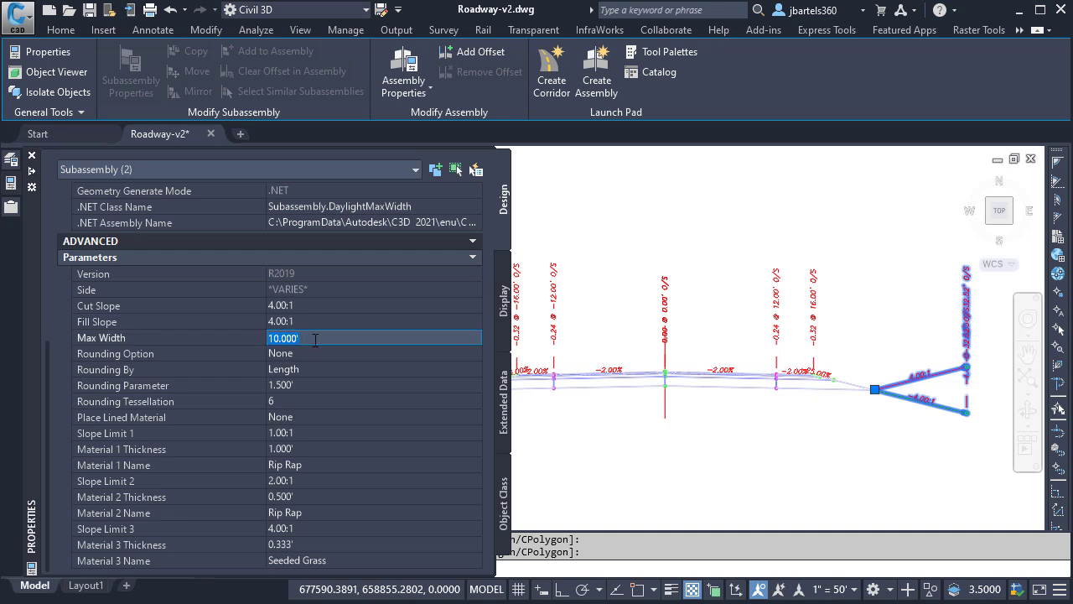
{"action": "type", "text": "15"}
{"action": "key", "text": "Tab"}
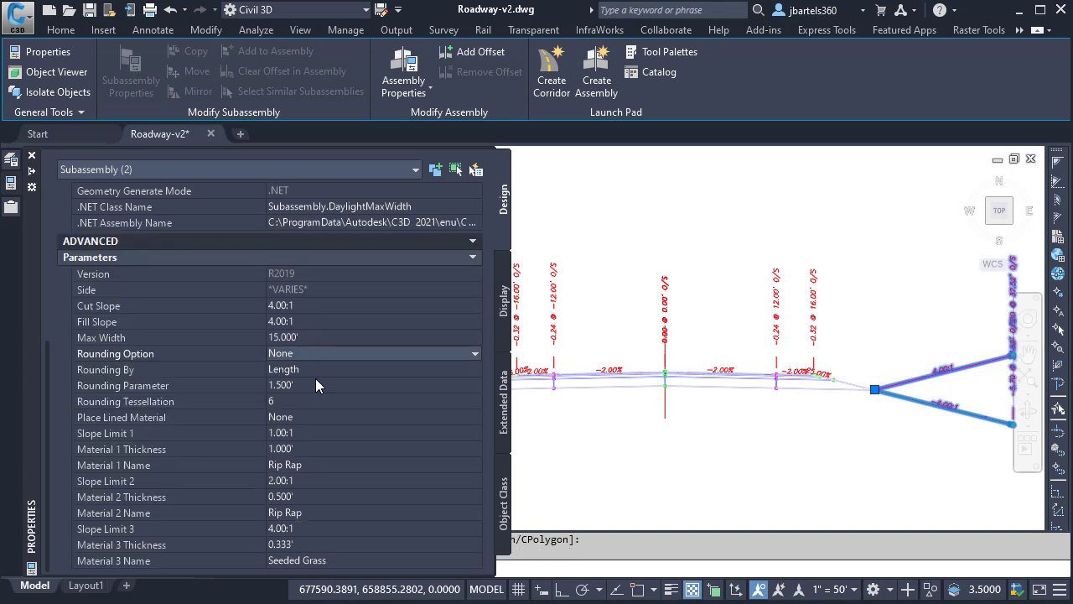
Place lined material on all links of both daylight subassemblies and set Slope Limit 1 to 2:1.
{"action": "left_click", "coordinate": [310, 417]}
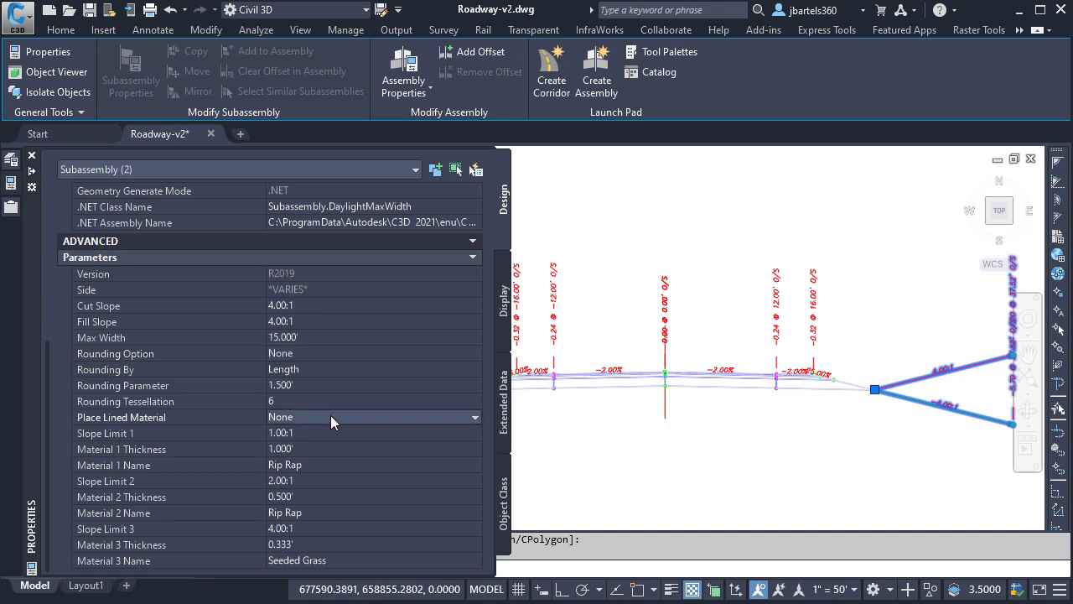
{"action": "left_click", "coordinate": [331, 417]}
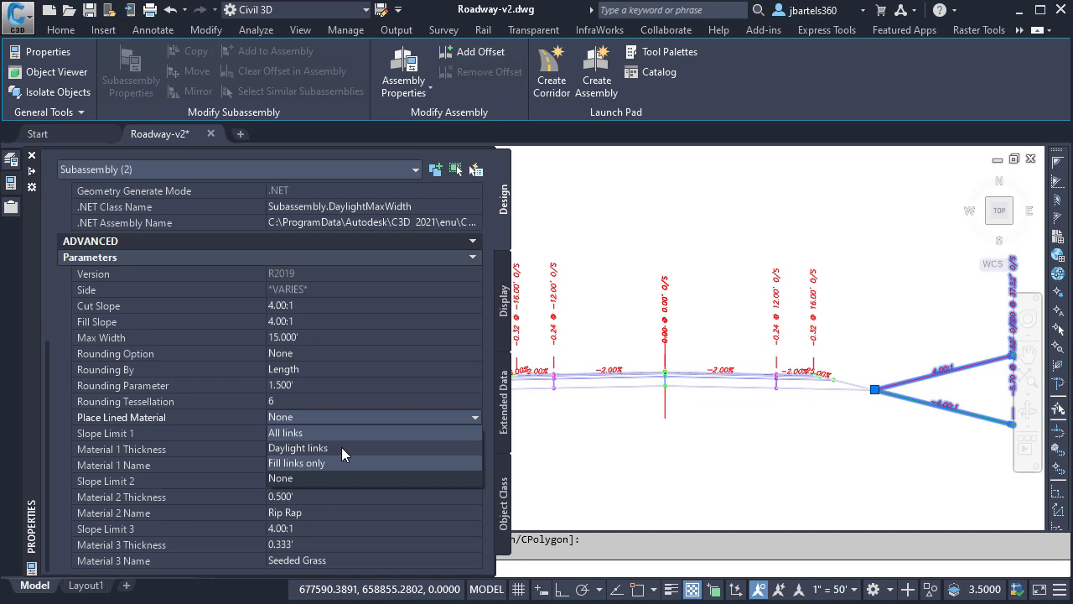
{"action": "left_click", "coordinate": [315, 432]}
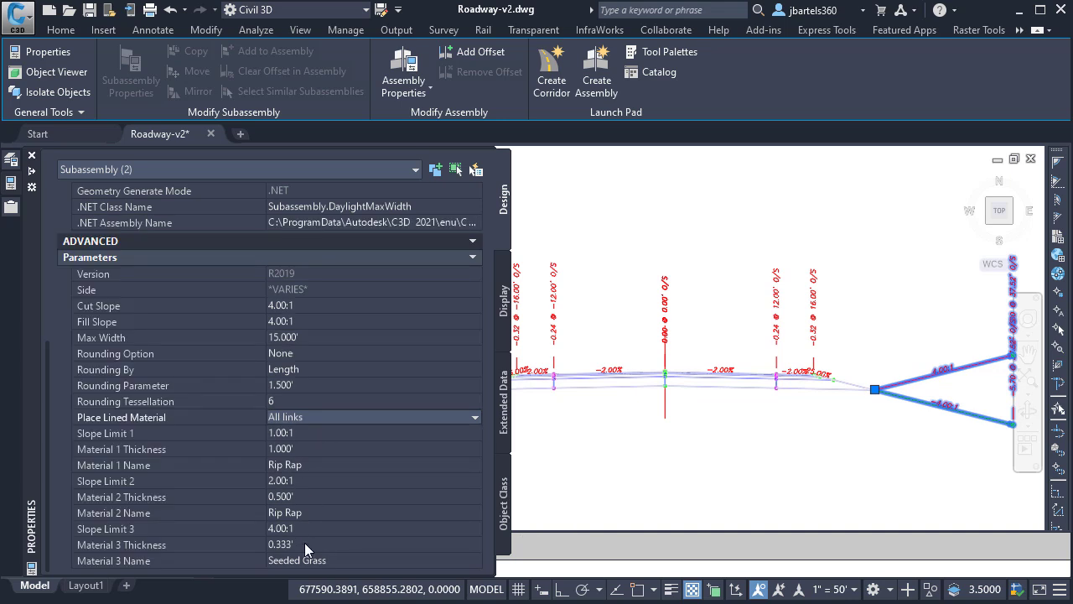
{"action": "left_click", "coordinate": [282, 433]}
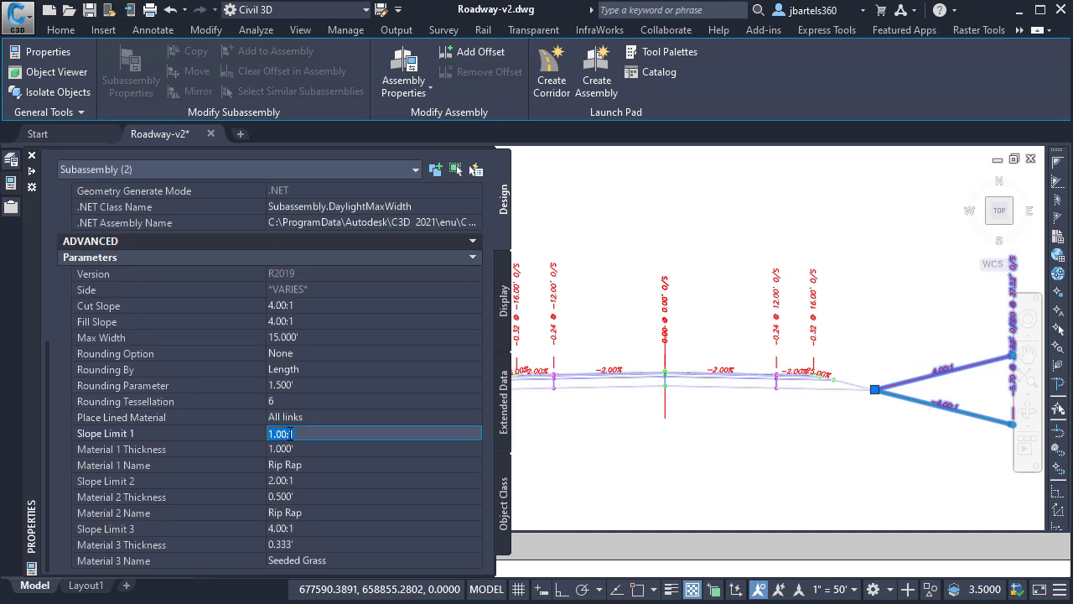
{"action": "type", "text": "2"}
{"action": "key", "text": "Tab"}
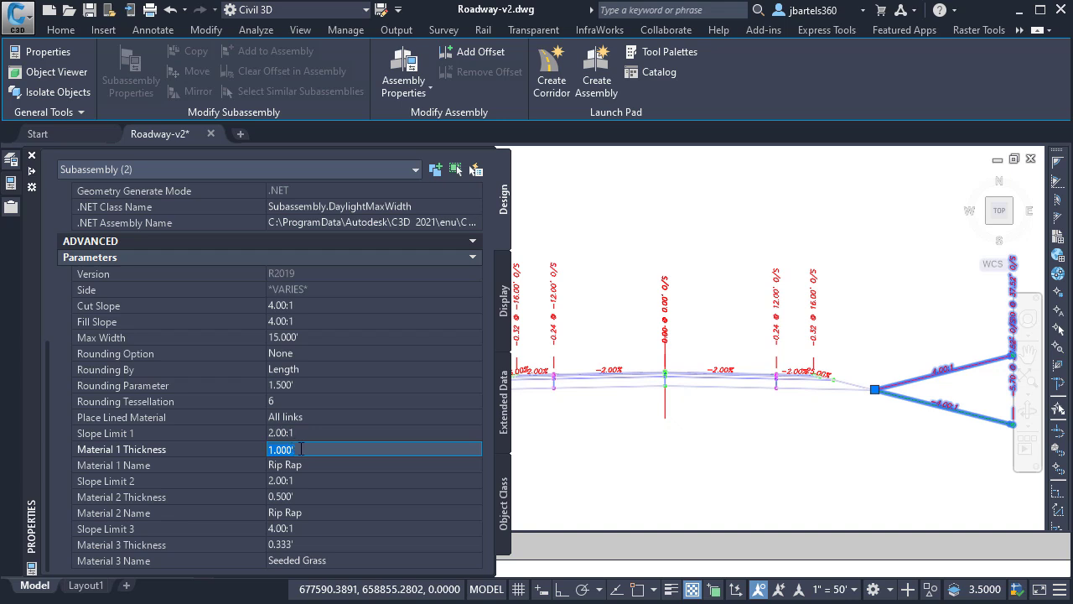
{"action": "left_click", "coordinate": [305, 465]}
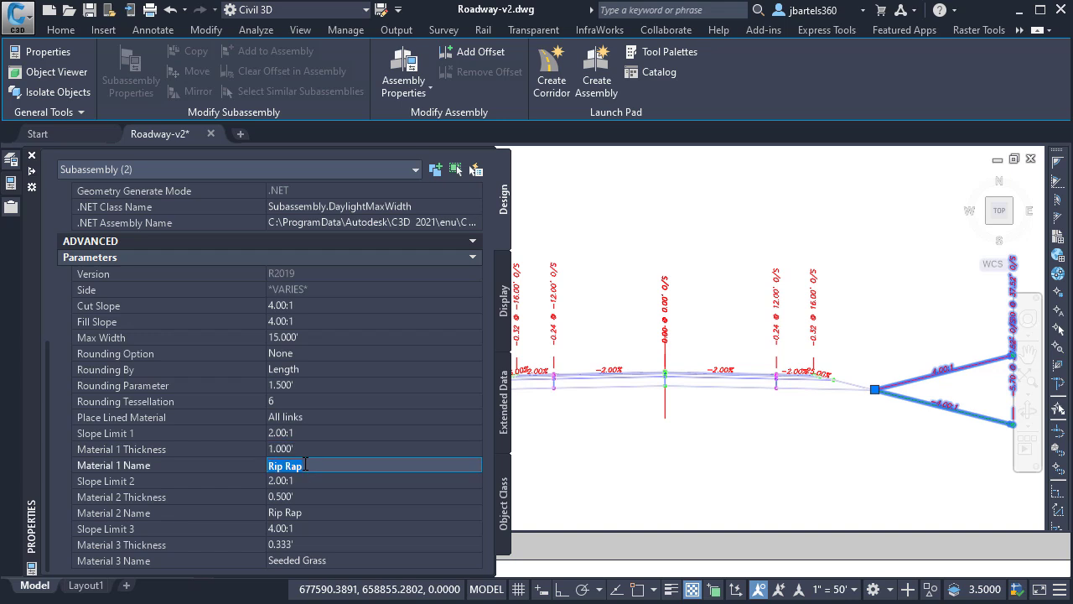
Set the daylight subassemblies' Slope Limit 2 to 3:1 and name Material 2 Topsoil.
{"action": "left_click", "coordinate": [313, 480]}
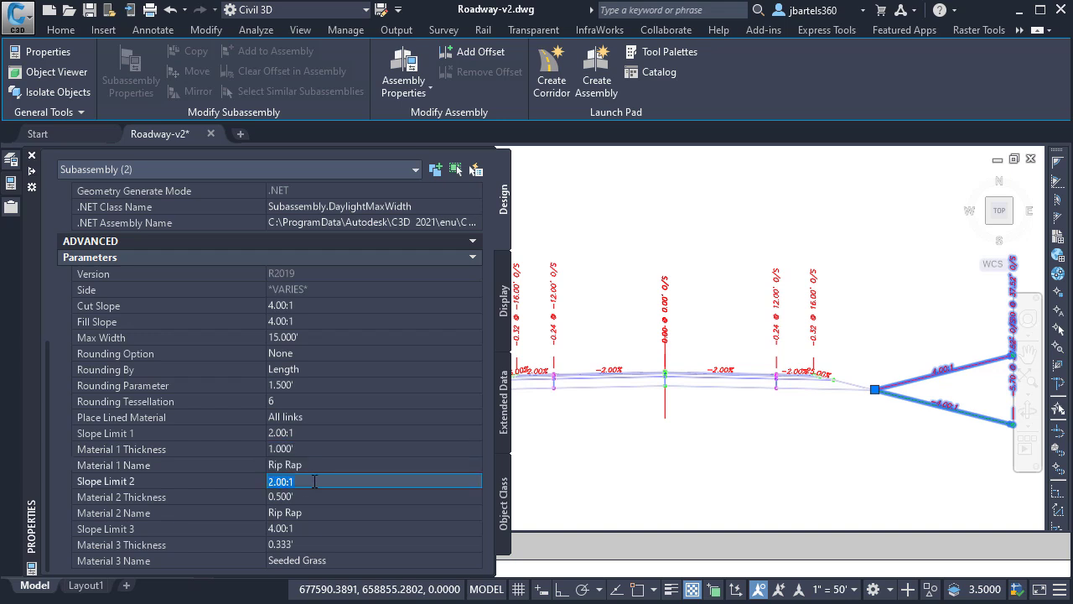
{"action": "type", "text": "3"}
{"action": "key", "text": "Tab"}
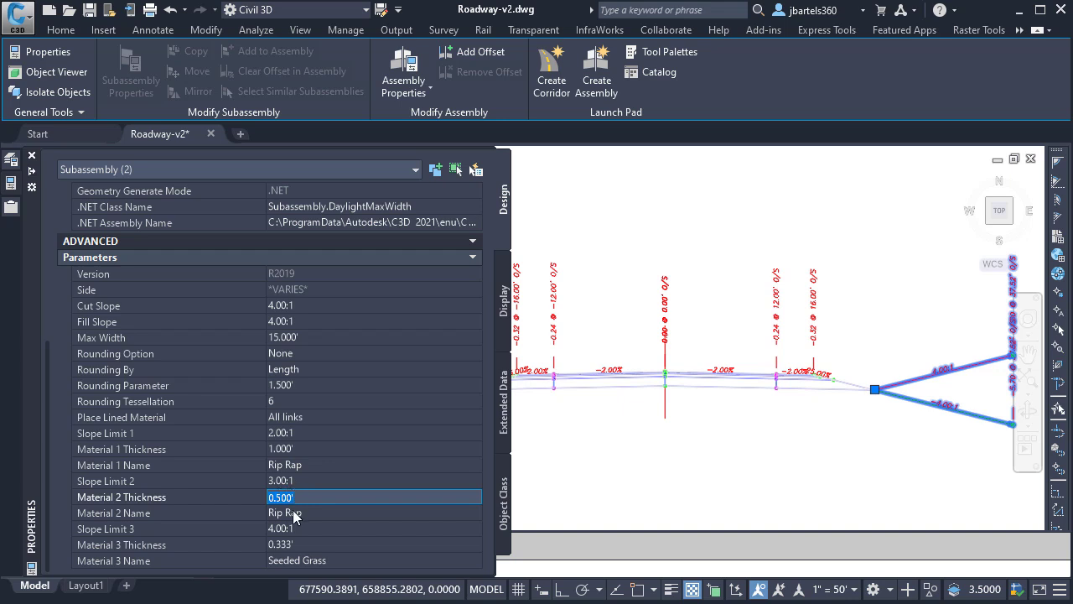
{"action": "left_click", "coordinate": [298, 513]}
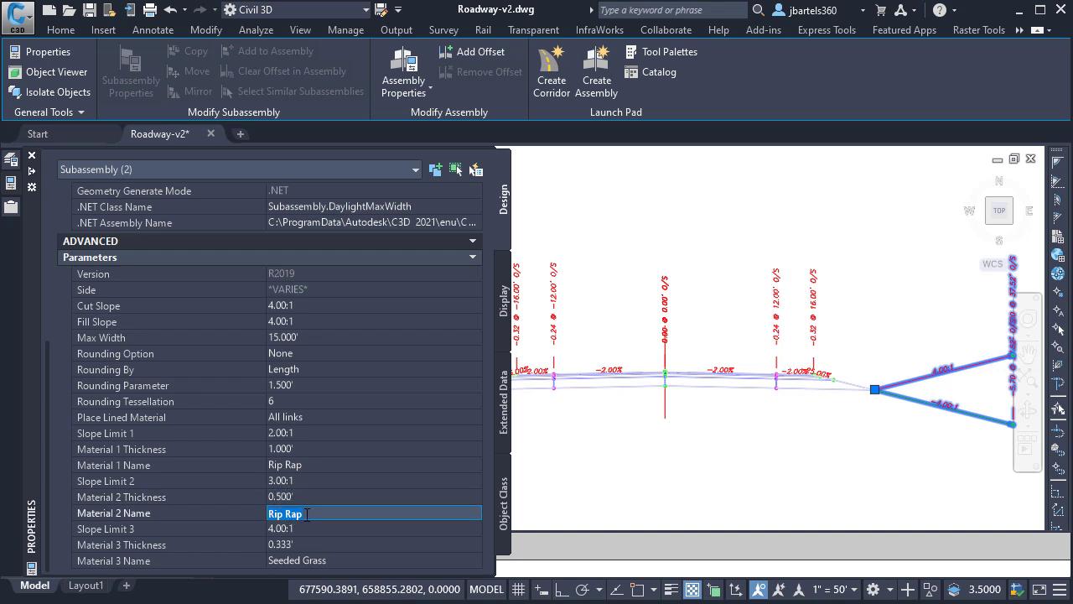
{"action": "type", "text": "Topsoil"}
Set the daylight subassemblies' Material 3 Thickness to 0.25 feet and clear the selection.
{"action": "left_click", "coordinate": [306, 529]}
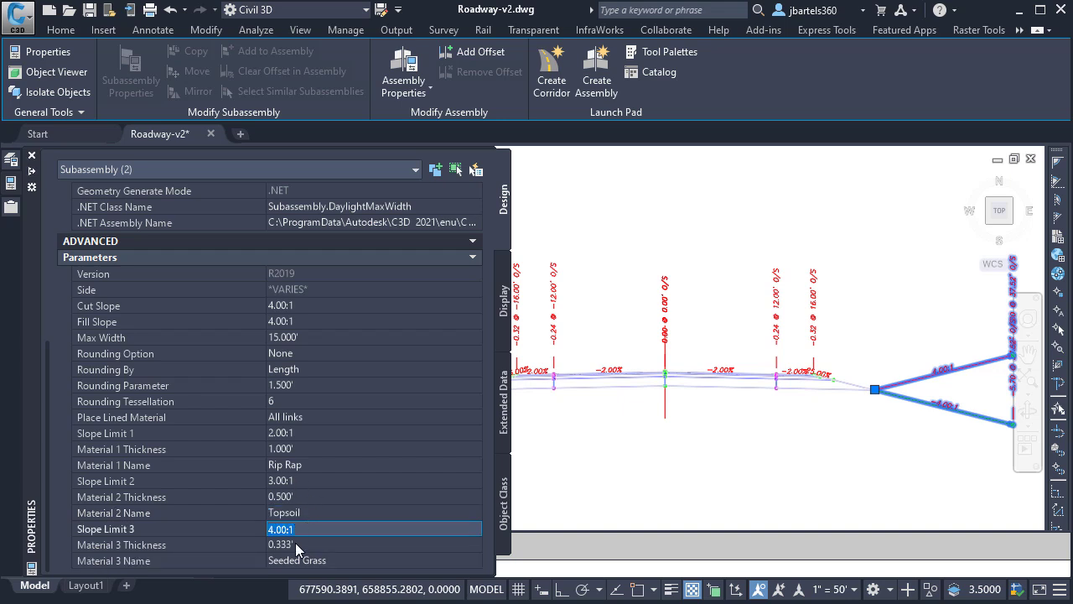
{"action": "left_click", "coordinate": [298, 545]}
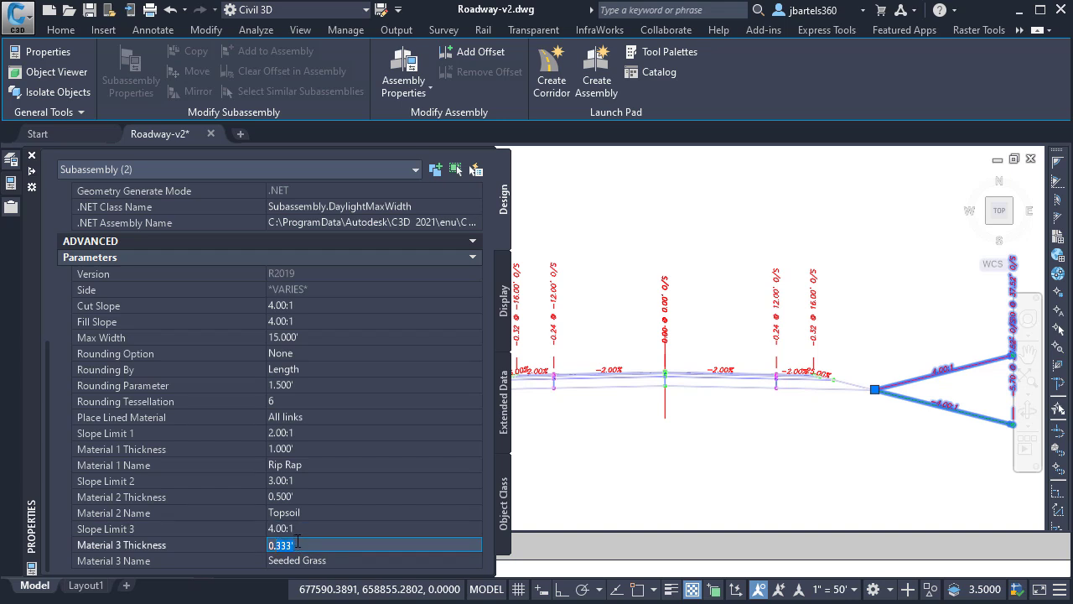
{"action": "type", "text": "0.25"}
{"action": "left_click", "coordinate": [296, 560]}
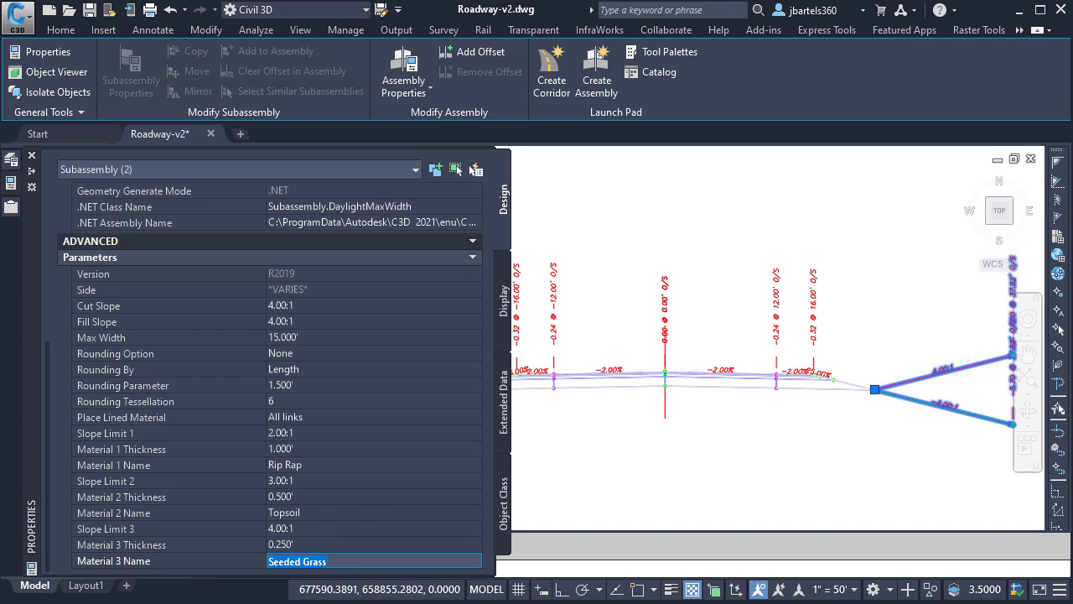
{"action": "key", "text": "Escape"}
{"action": "key", "text": "Escape"}
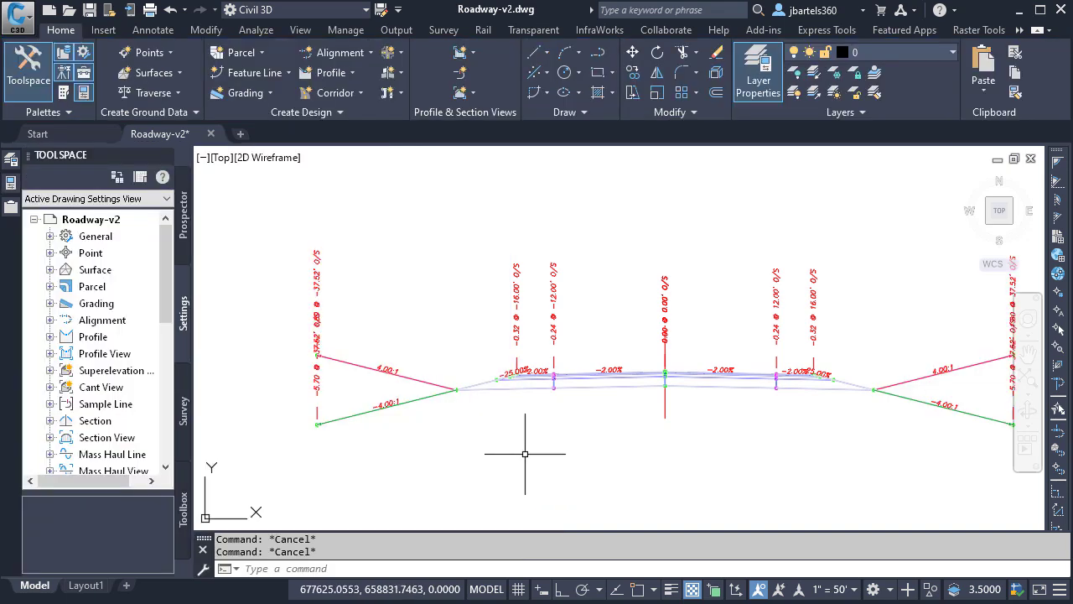
Open the target mapping for the Randall Road corridor region that starts at station 12+53.
{"action": "scroll", "coordinate": [551, 431], "scroll_direction": "down", "scroll_amount": 5}
{"action": "scroll", "coordinate": [414, 377], "scroll_direction": "up", "scroll_amount": 2}
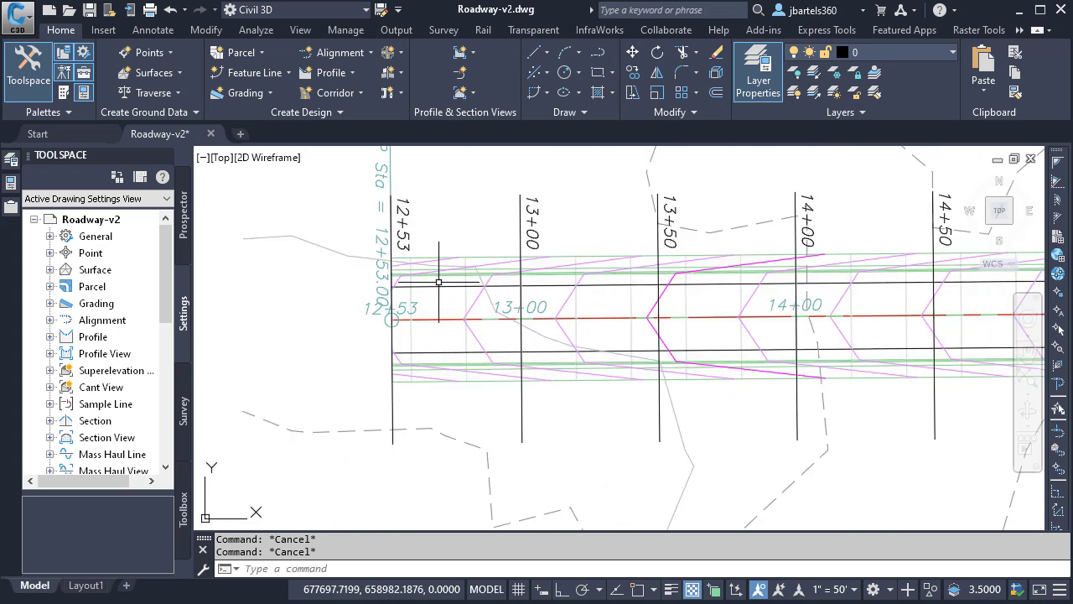
{"action": "scroll", "coordinate": [439, 278], "scroll_direction": "up", "scroll_amount": 3}
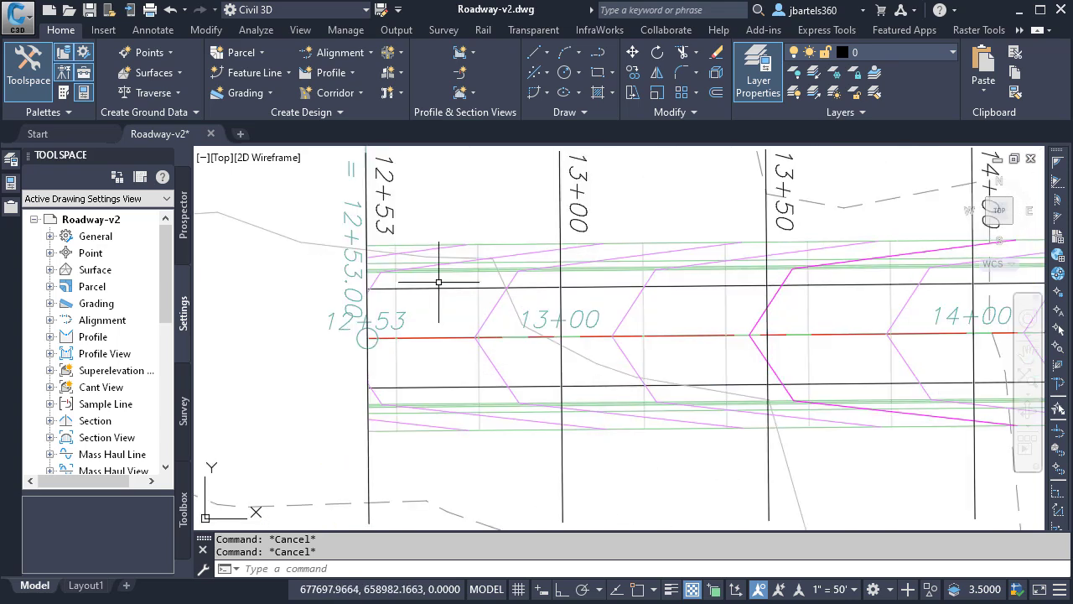
{"action": "left_click", "coordinate": [208, 31]}
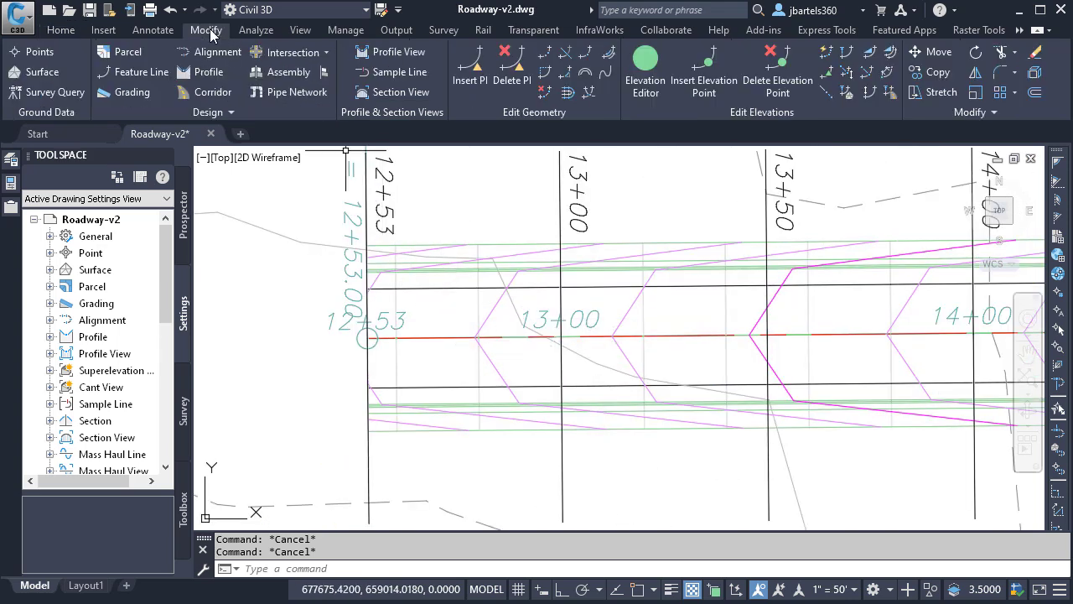
{"action": "left_click", "coordinate": [214, 92]}
{"action": "left_click", "coordinate": [365, 73]}
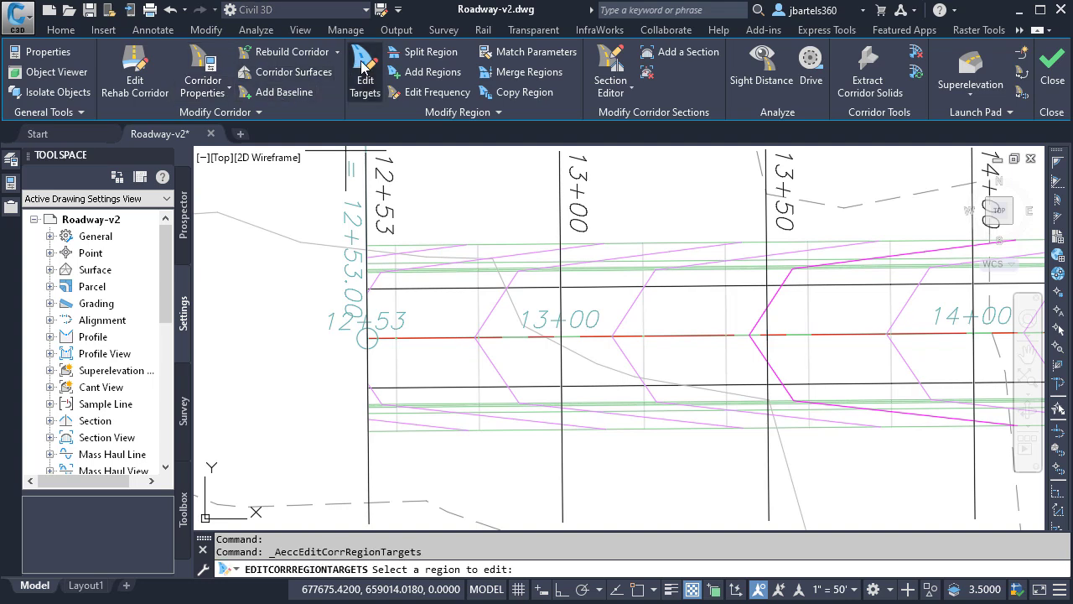
{"action": "left_click", "coordinate": [443, 308]}
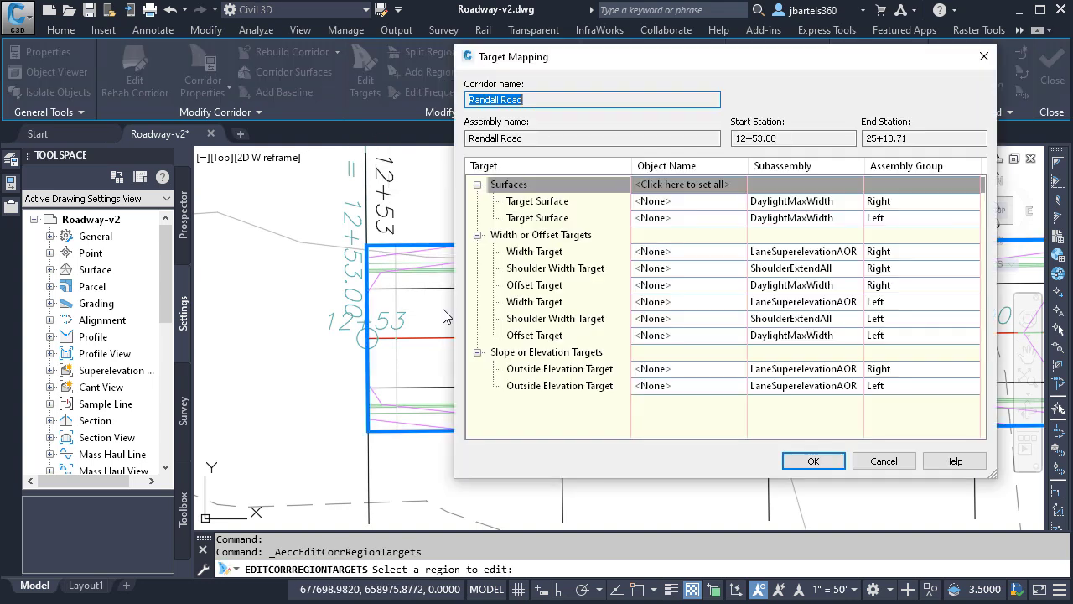
Assign the EG surface as the target for all the region's daylight subassemblies, apply the mapping and end target editing.
{"action": "left_click", "coordinate": [477, 237]}
{"action": "left_click", "coordinate": [478, 253]}
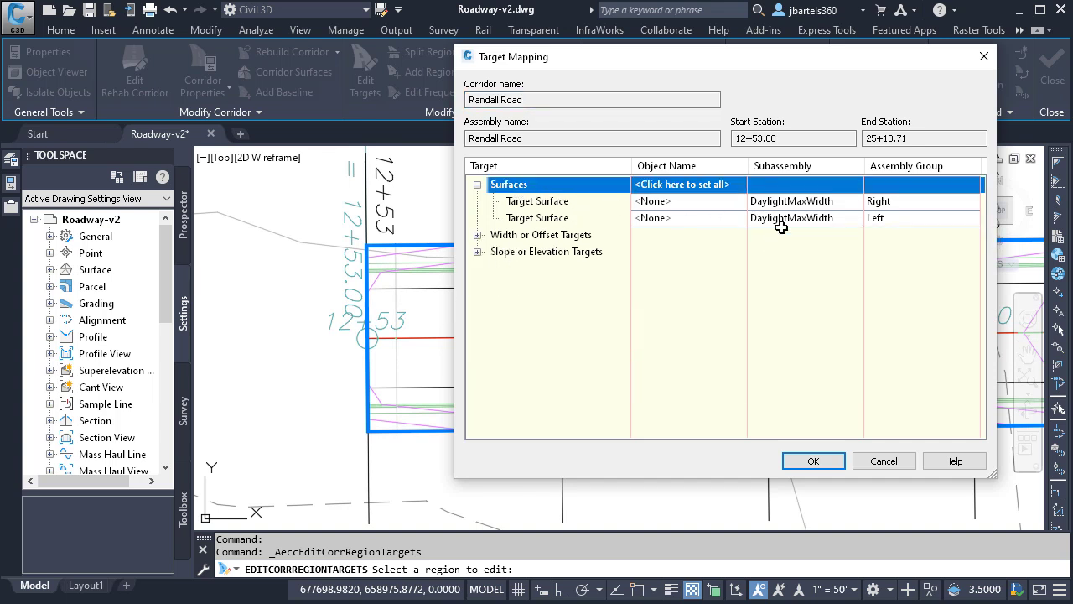
{"action": "left_click", "coordinate": [683, 184]}
{"action": "left_click", "coordinate": [510, 319]}
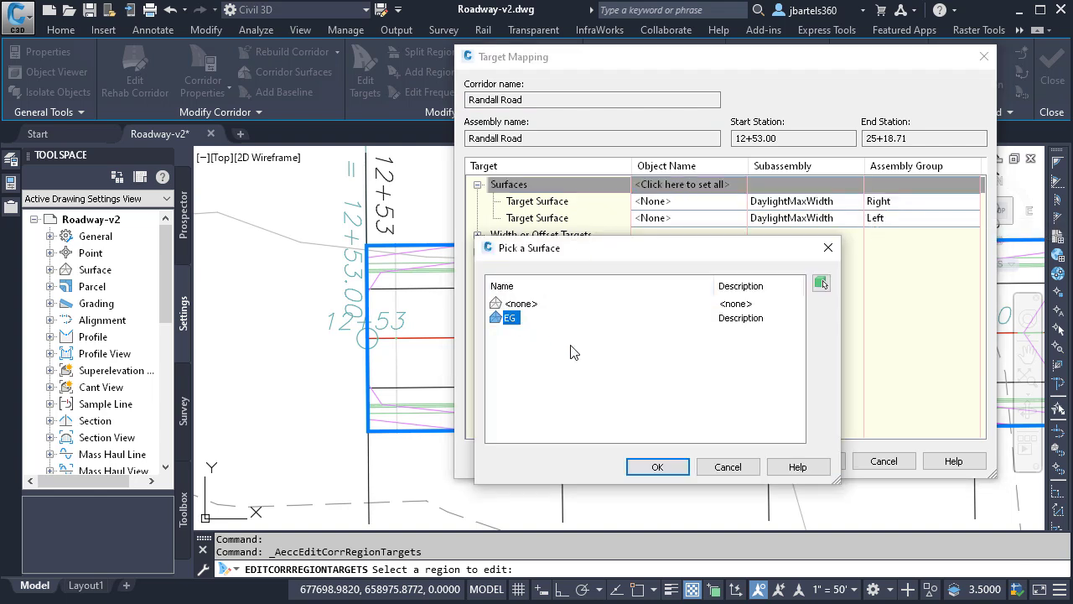
{"action": "left_click", "coordinate": [658, 467]}
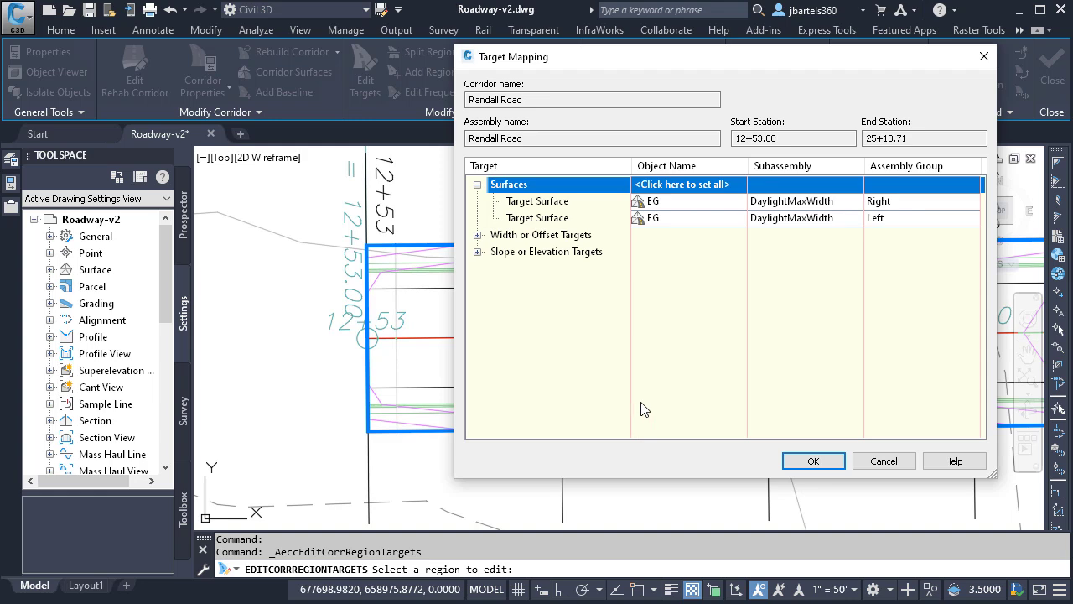
{"action": "left_click", "coordinate": [803, 463]}
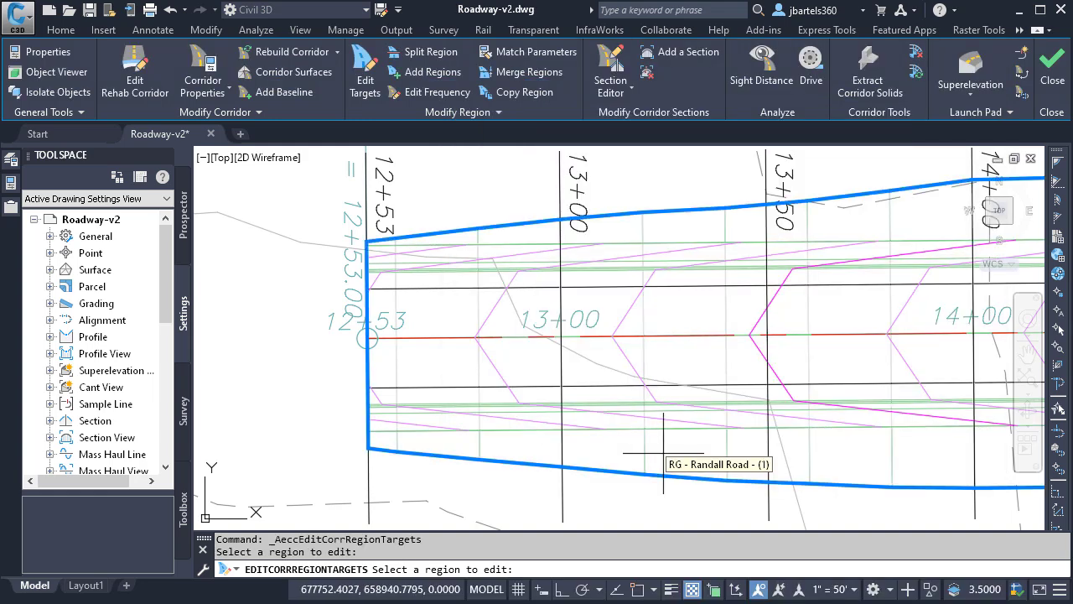
{"action": "key", "text": "Escape"}
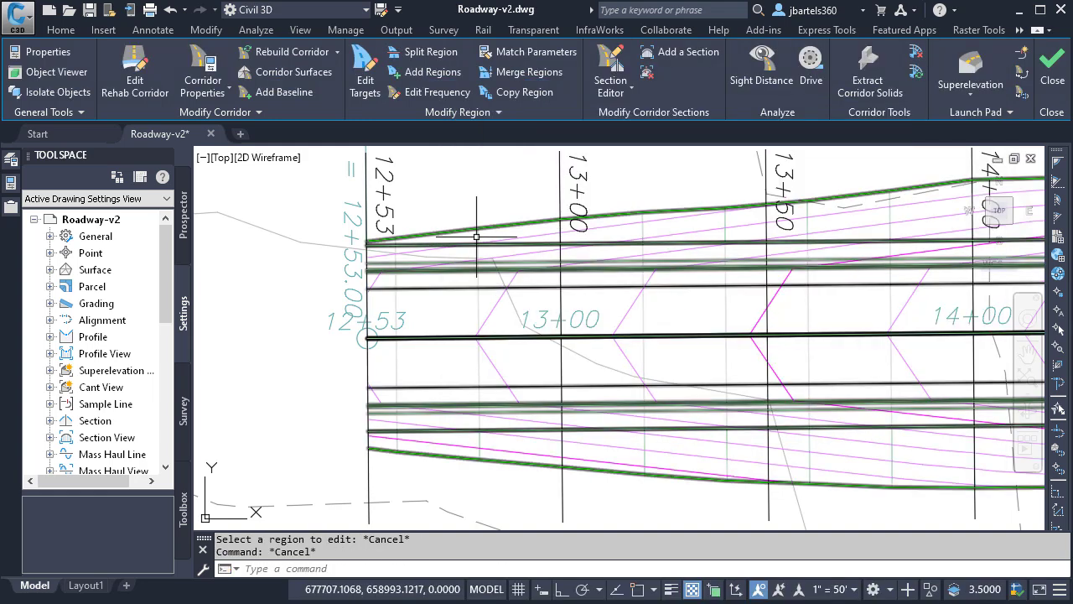
Rebuild the Randall Road corridor and clear its selection.
{"action": "left_click", "coordinate": [476, 237]}
{"action": "left_click", "coordinate": [291, 50]}
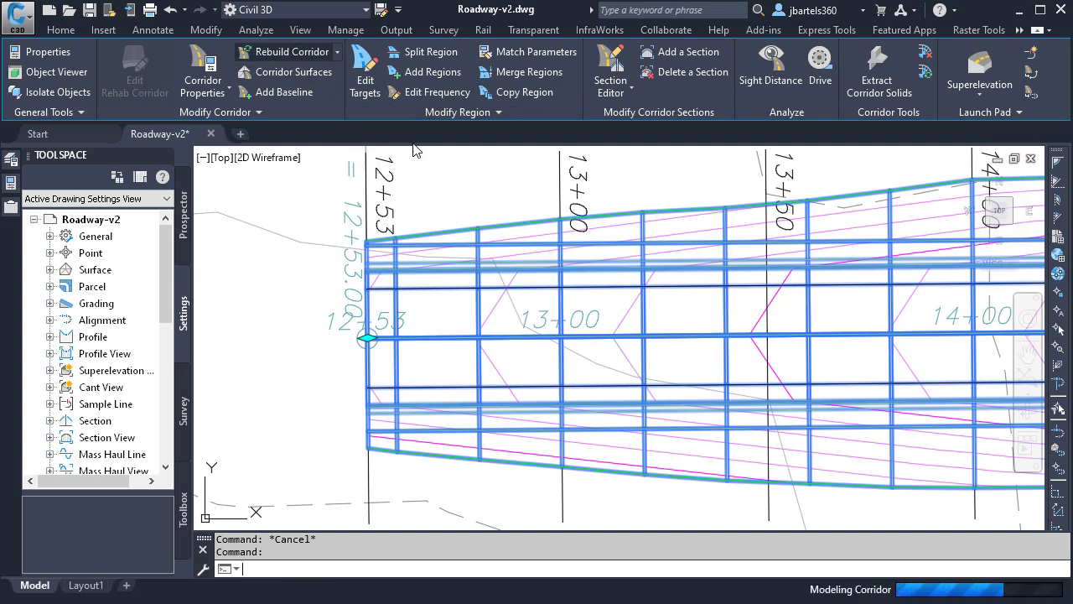
{"action": "key", "text": "Escape"}
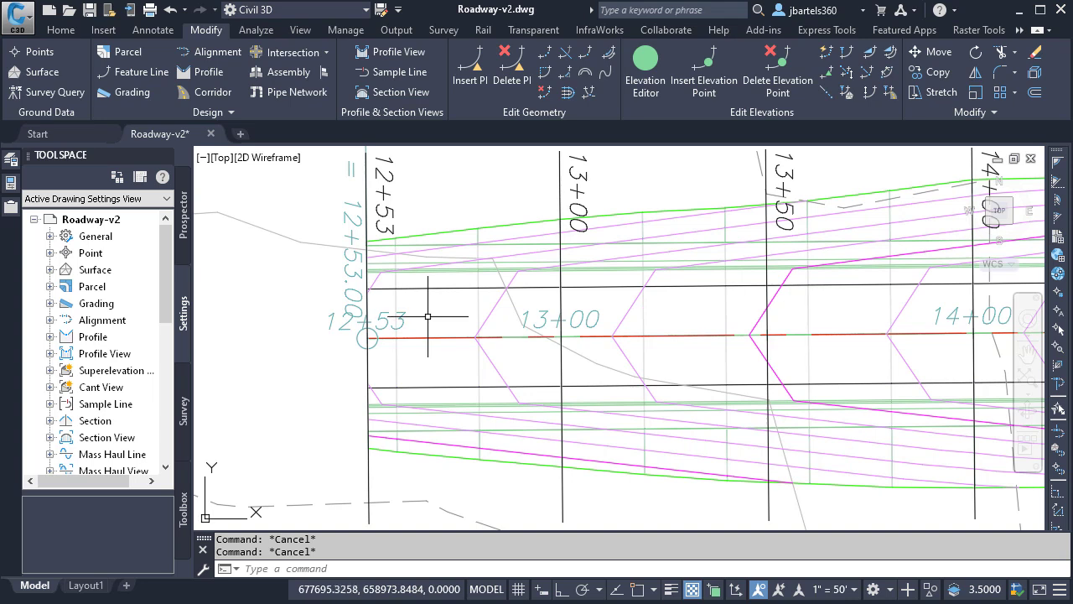
Examine the profile view and the corridor's daylight lines from station 12+53 to 15+00.
{"action": "scroll", "coordinate": [656, 364], "scroll_direction": "down", "scroll_amount": 5}
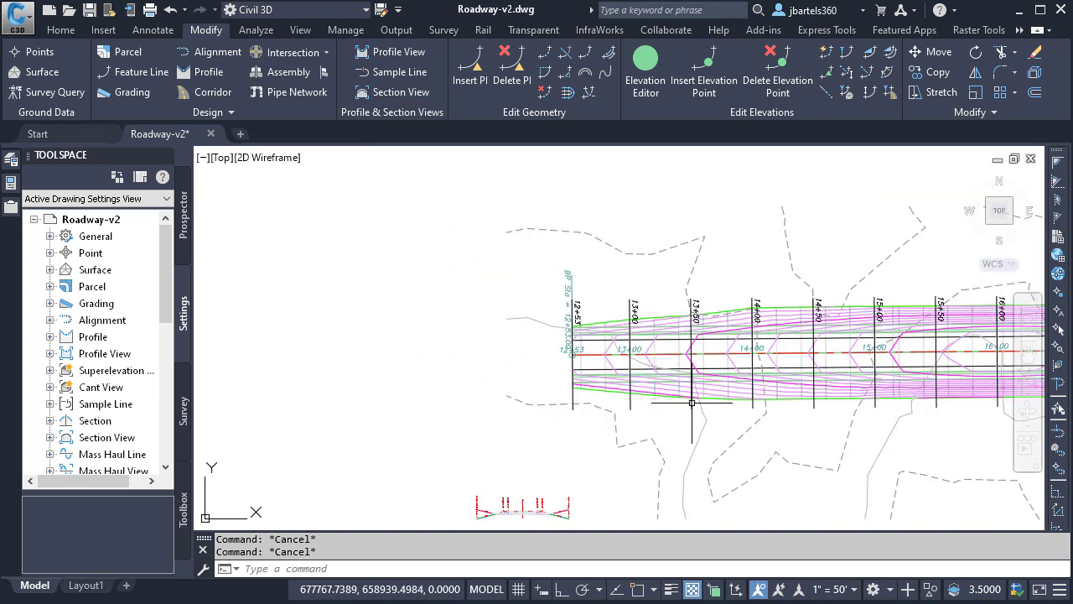
{"action": "middle_click_drag", "start_coordinate": [572, 379], "coordinate": [551, 304]}
{"action": "scroll", "coordinate": [587, 216], "scroll_direction": "up", "scroll_amount": 9}
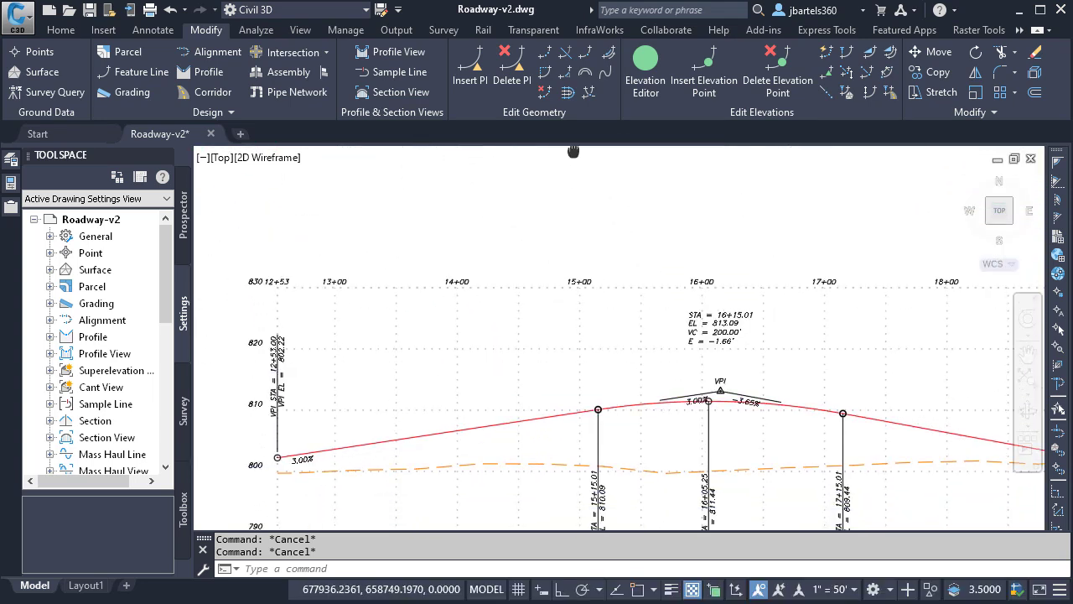
{"action": "scroll", "coordinate": [567, 260], "scroll_direction": "down", "scroll_amount": 8}
{"action": "scroll", "coordinate": [565, 408], "scroll_direction": "up", "scroll_amount": 8}
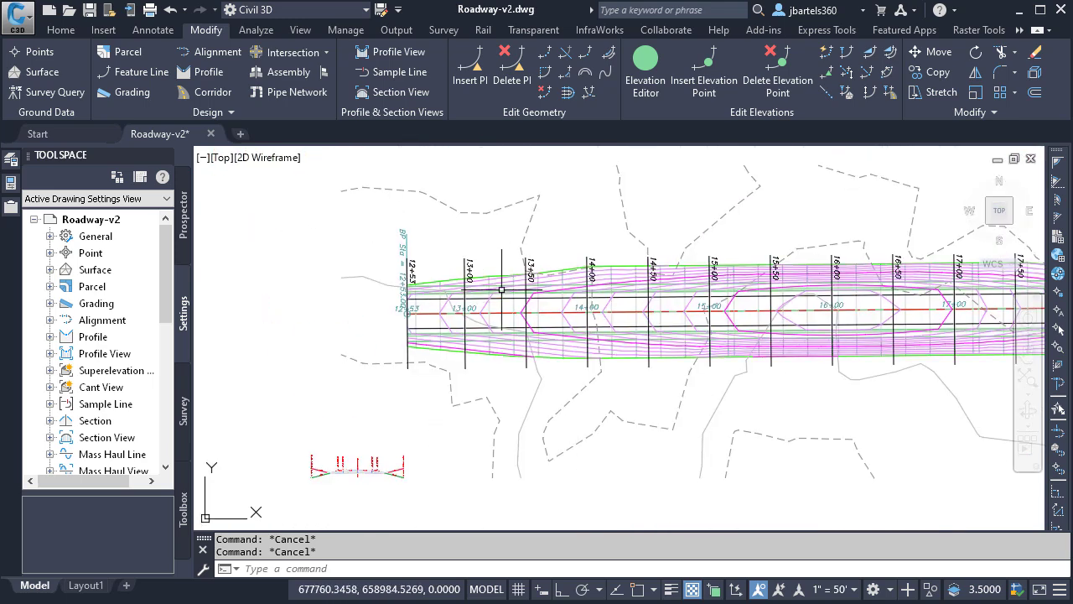
{"action": "middle_click_drag", "start_coordinate": [485, 256], "coordinate": [510, 229]}
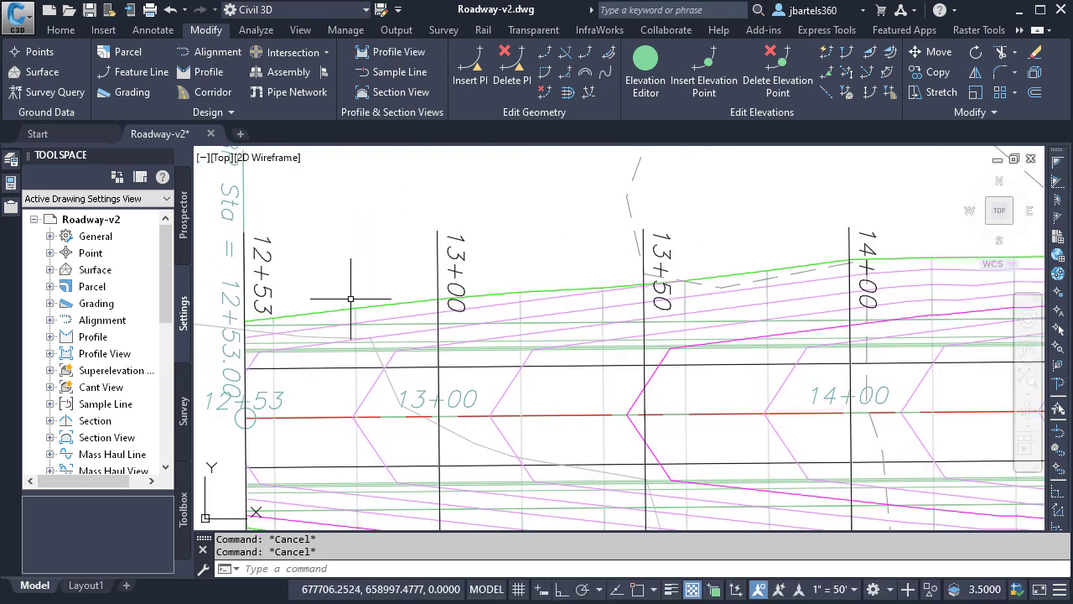
{"action": "mouse_move", "coordinate": [761, 256]}
{"action": "middle_mouse_down"}
{"action": "mouse_move", "coordinate": [682, 243]}
{"action": "mouse_move", "coordinate": [441, 255]}
{"action": "middle_mouse_up"}
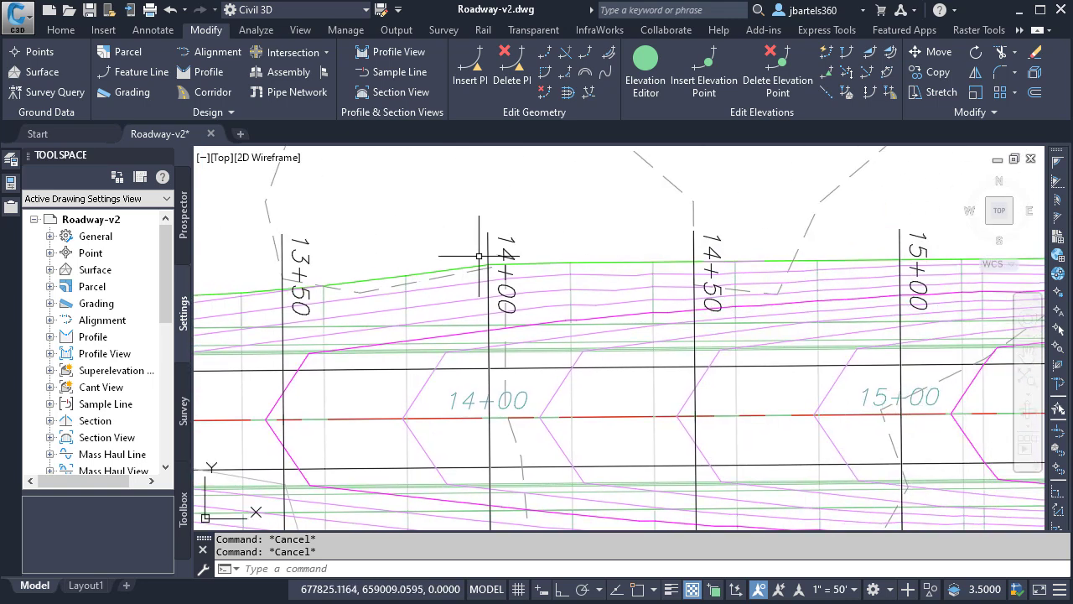
Examine the Randall Road corridor's daylight lines along the alignment from station 14+00 to 21+00.
{"action": "middle_click_drag", "start_coordinate": [793, 250], "coordinate": [442, 252]}
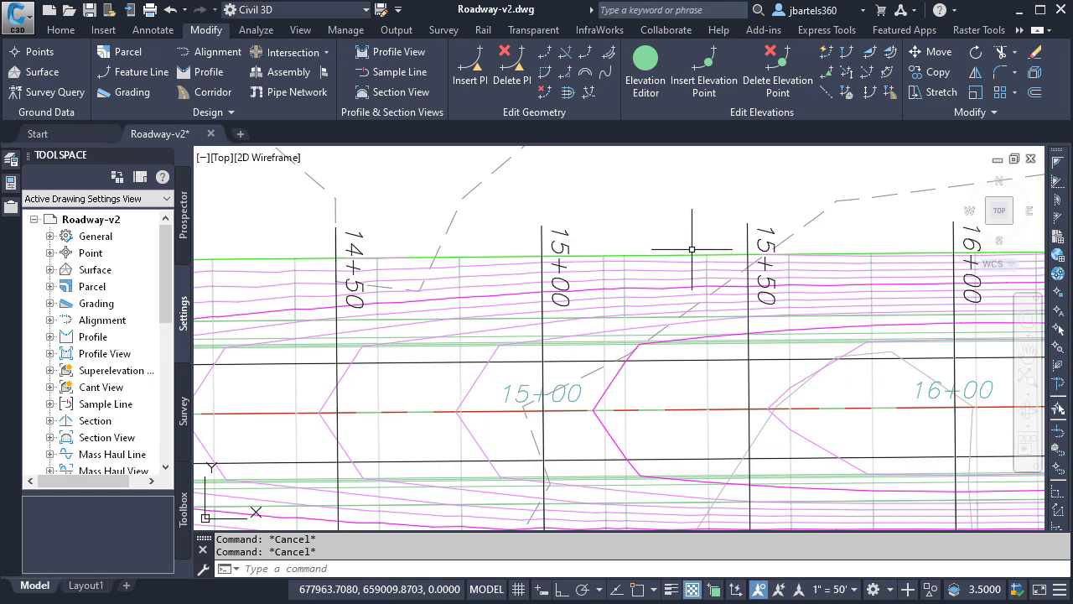
{"action": "middle_click_drag", "start_coordinate": [693, 249], "coordinate": [367, 246]}
{"action": "middle_click_drag", "start_coordinate": [681, 240], "coordinate": [453, 237]}
{"action": "middle_click_drag", "start_coordinate": [726, 238], "coordinate": [395, 239]}
{"action": "mouse_move", "coordinate": [754, 214]}
{"action": "middle_mouse_down"}
{"action": "mouse_move", "coordinate": [646, 226]}
{"action": "mouse_move", "coordinate": [391, 224]}
{"action": "middle_mouse_up"}
{"action": "middle_click_drag", "start_coordinate": [709, 266], "coordinate": [415, 267]}
{"action": "middle_click_drag", "start_coordinate": [592, 277], "coordinate": [403, 300]}
{"action": "middle_click_drag", "start_coordinate": [677, 245], "coordinate": [456, 263]}
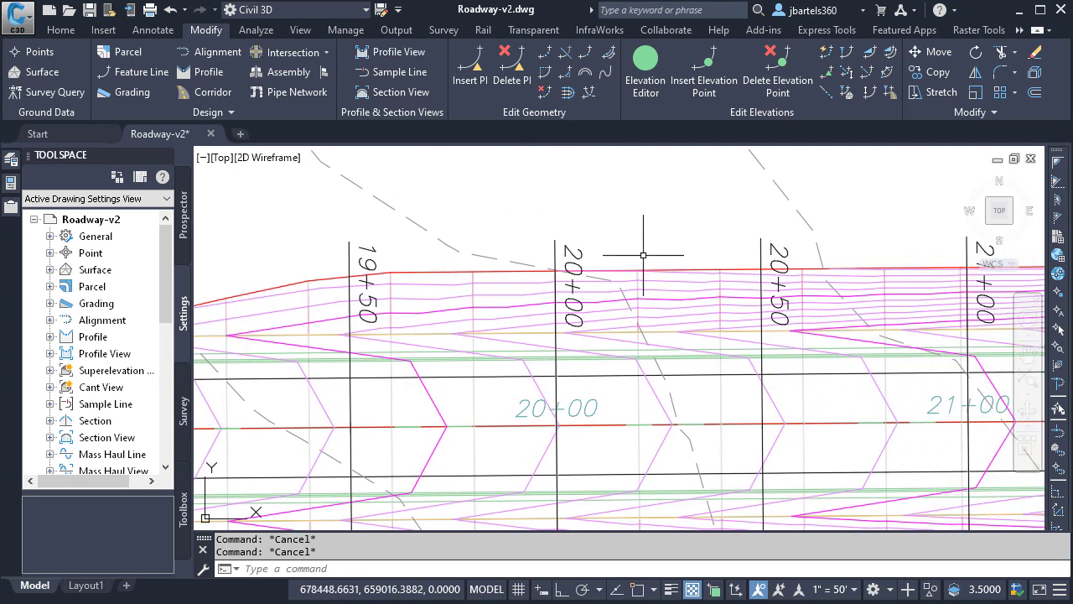
{"action": "middle_click_drag", "start_coordinate": [644, 255], "coordinate": [532, 252]}
{"action": "mouse_move", "coordinate": [746, 256]}
{"action": "middle_mouse_down"}
{"action": "mouse_move", "coordinate": [617, 254]}
{"action": "mouse_move", "coordinate": [657, 246]}
{"action": "middle_mouse_up"}
{"action": "scroll", "coordinate": [574, 286], "scroll_direction": "down", "scroll_amount": 5}
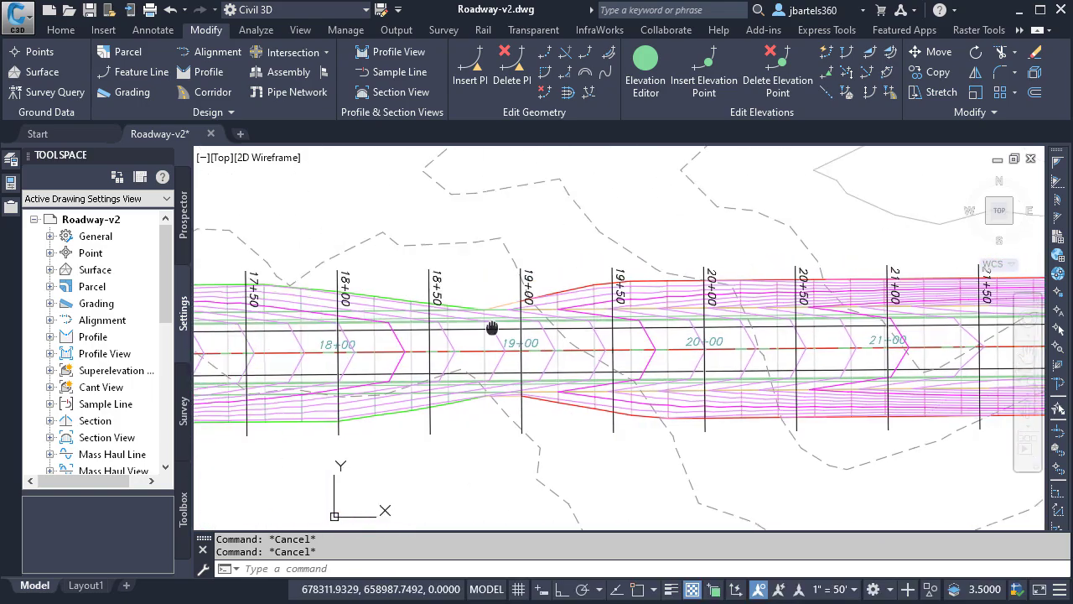
Open the Randall Road corridor in the Section Editor.
{"action": "mouse_move", "coordinate": [492, 328]}
{"action": "middle_mouse_down"}
{"action": "mouse_move", "coordinate": [383, 339]}
{"action": "mouse_move", "coordinate": [784, 335]}
{"action": "middle_mouse_up"}
{"action": "scroll", "coordinate": [459, 367], "scroll_direction": "up", "scroll_amount": 5}
{"action": "middle_click_drag", "start_coordinate": [458, 367], "coordinate": [456, 377]}
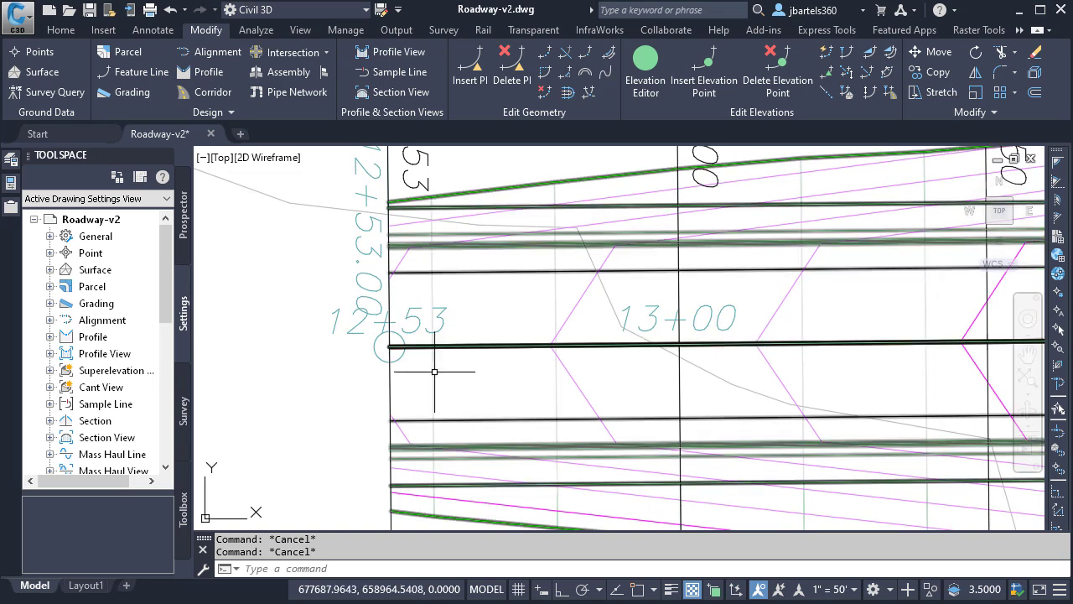
{"action": "left_click", "coordinate": [432, 371]}
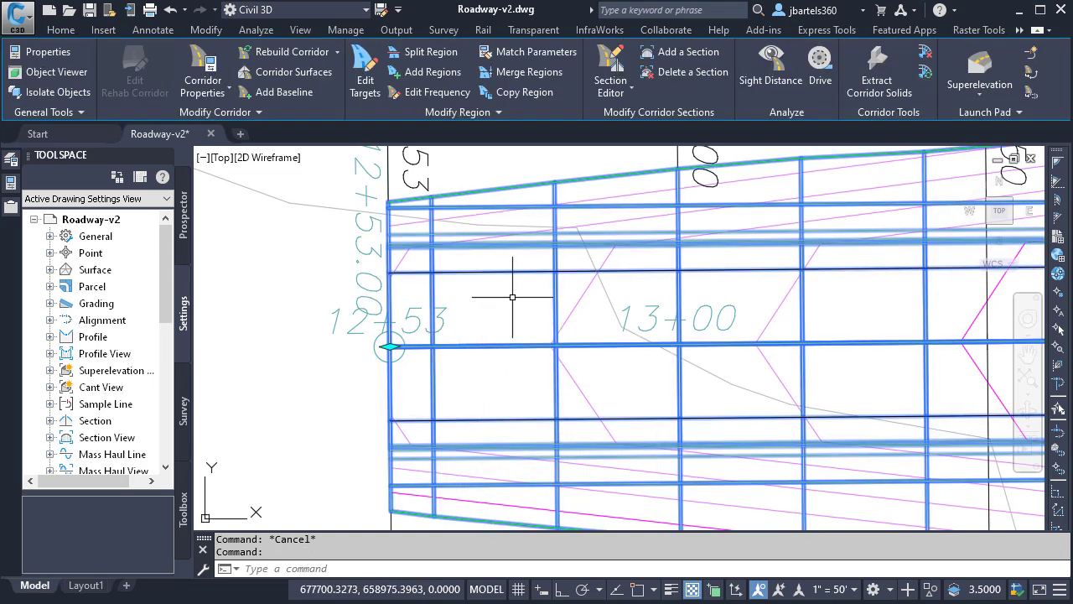
{"action": "left_click", "coordinate": [611, 63]}
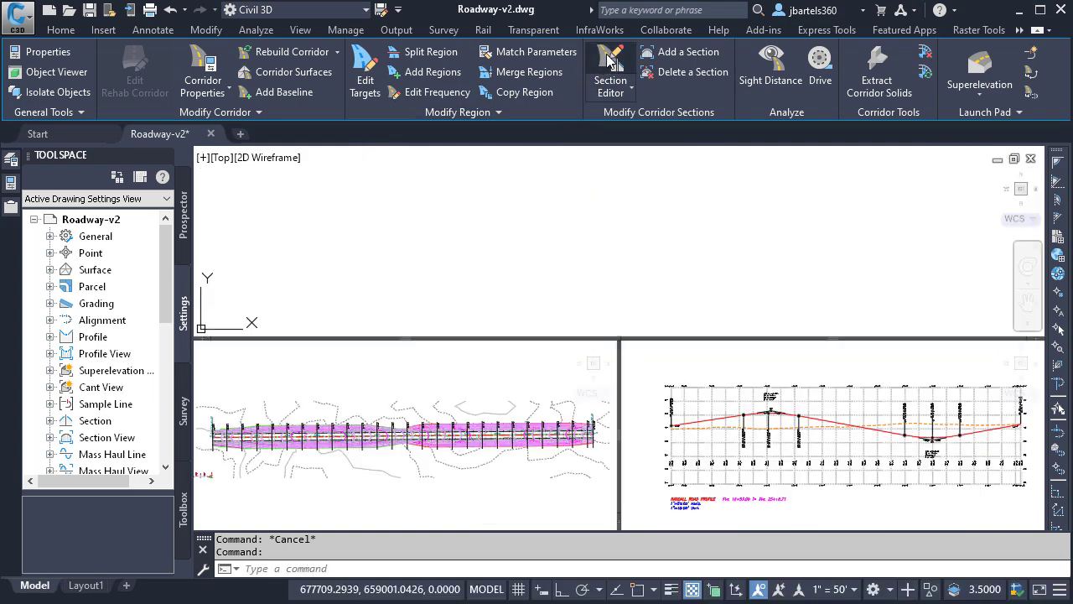
Inspect the left daylight tie-in of the section at station 12+60 and set the section view to zoom to an offset and elevation.
{"action": "middle_click_drag", "start_coordinate": [529, 277], "coordinate": [558, 295]}
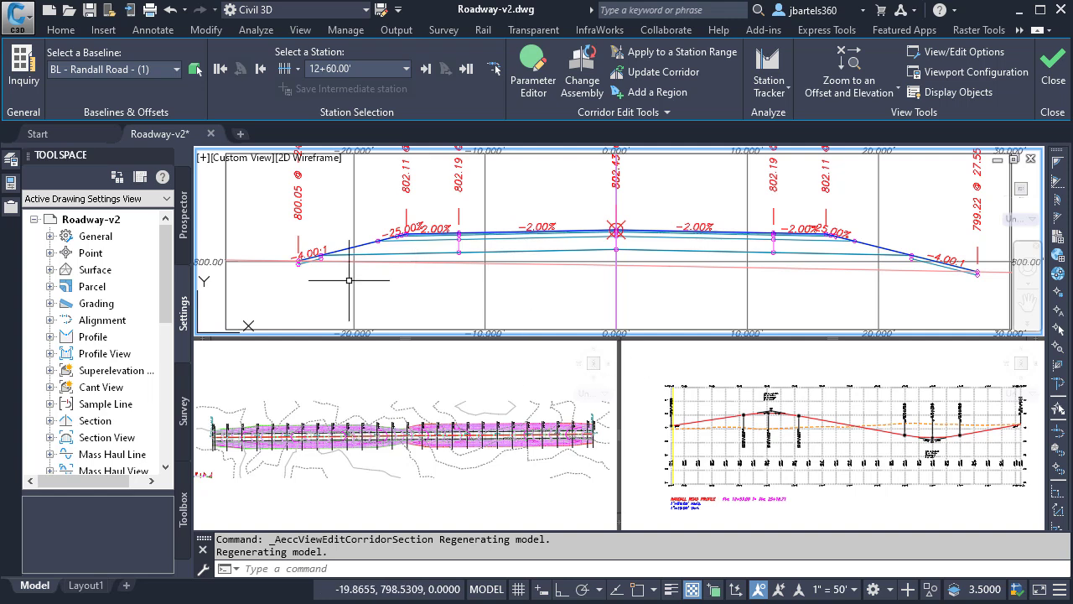
{"action": "scroll", "coordinate": [317, 270], "scroll_direction": "up", "scroll_amount": 3}
{"action": "middle_click_drag", "start_coordinate": [319, 268], "coordinate": [597, 317]}
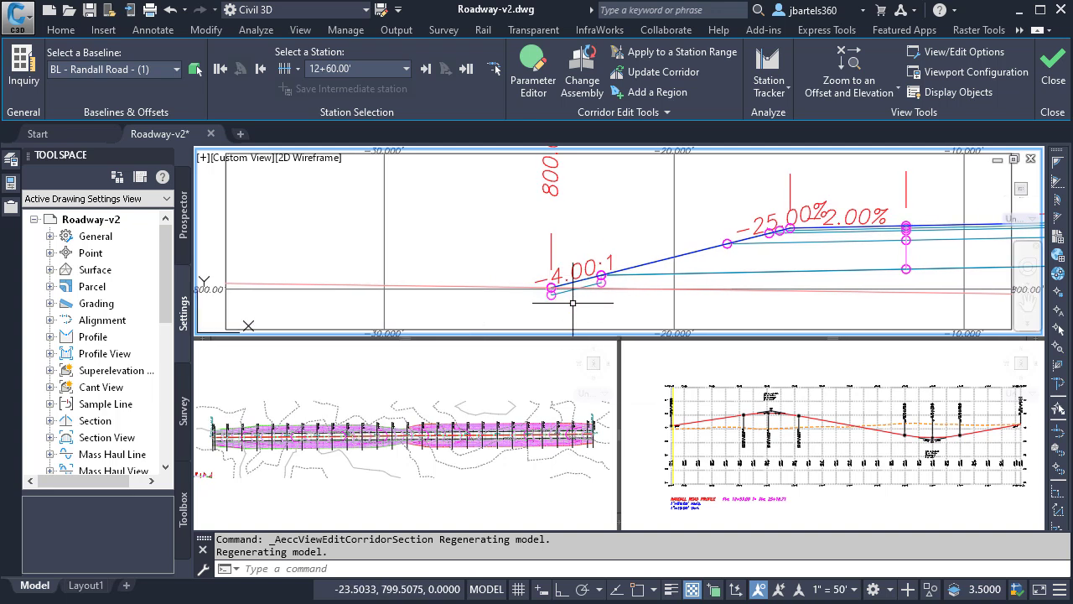
{"action": "mouse_move", "coordinate": [573, 303]}
{"action": "scroll", "coordinate": [573, 303], "scroll_direction": "down", "scroll_amount": 3}
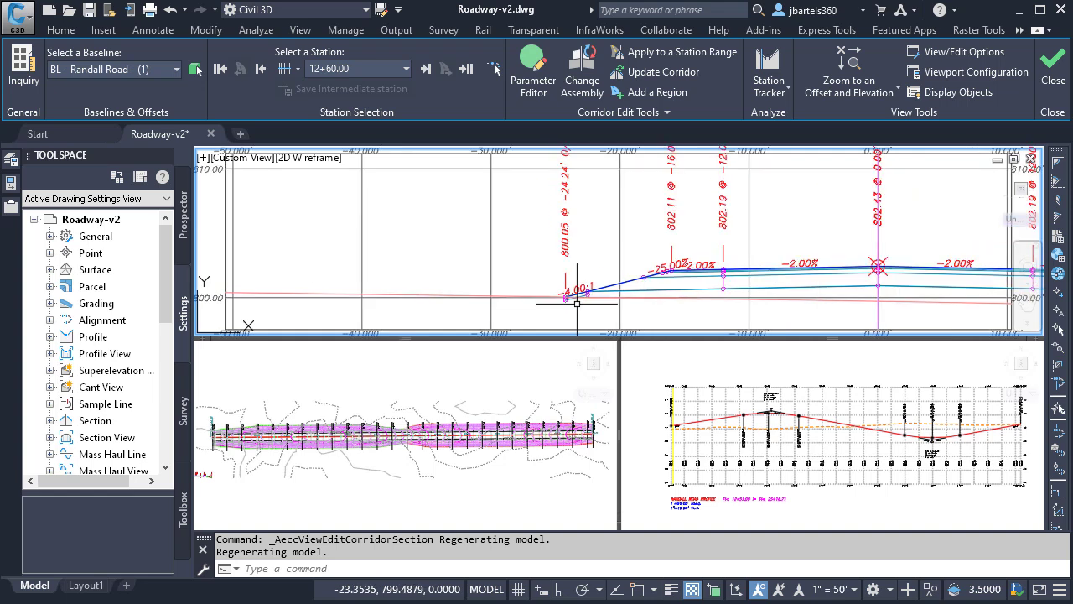
{"action": "middle_click_drag", "start_coordinate": [575, 300], "coordinate": [600, 315]}
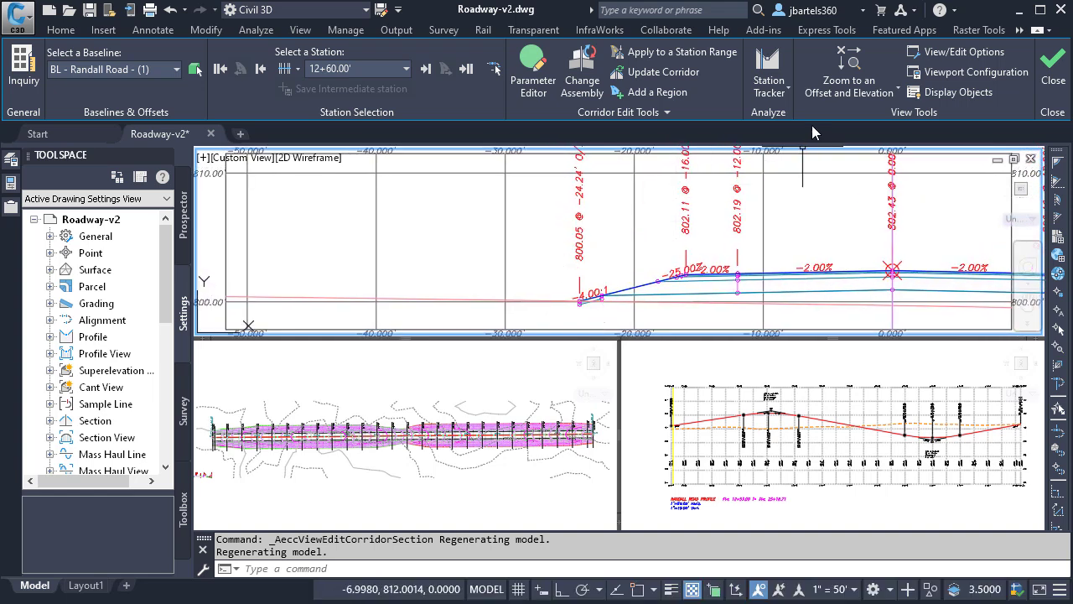
{"action": "left_click", "coordinate": [835, 93]}
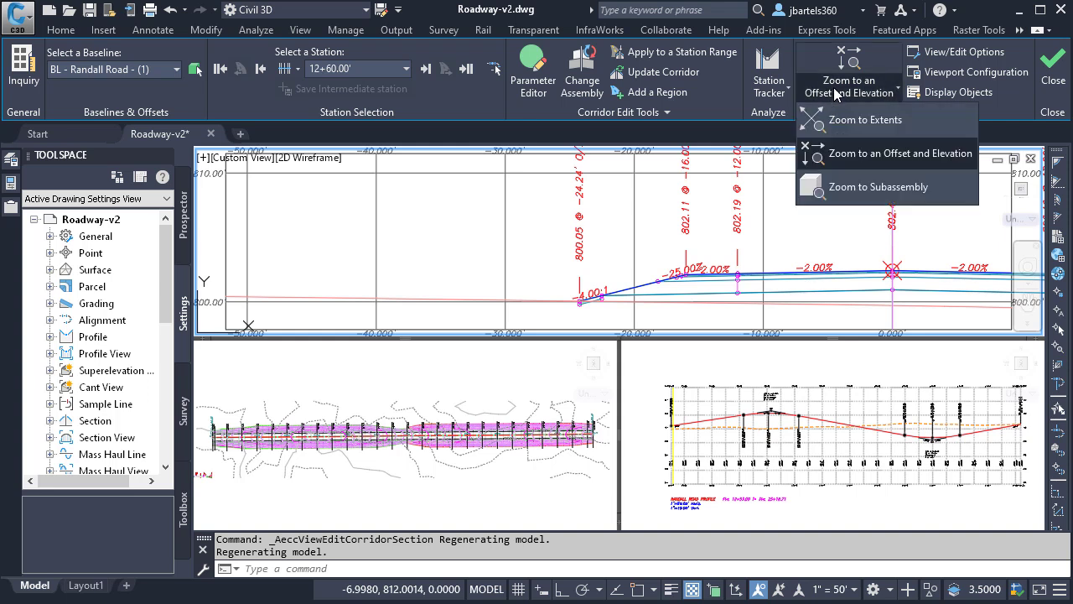
{"action": "left_click", "coordinate": [841, 154]}
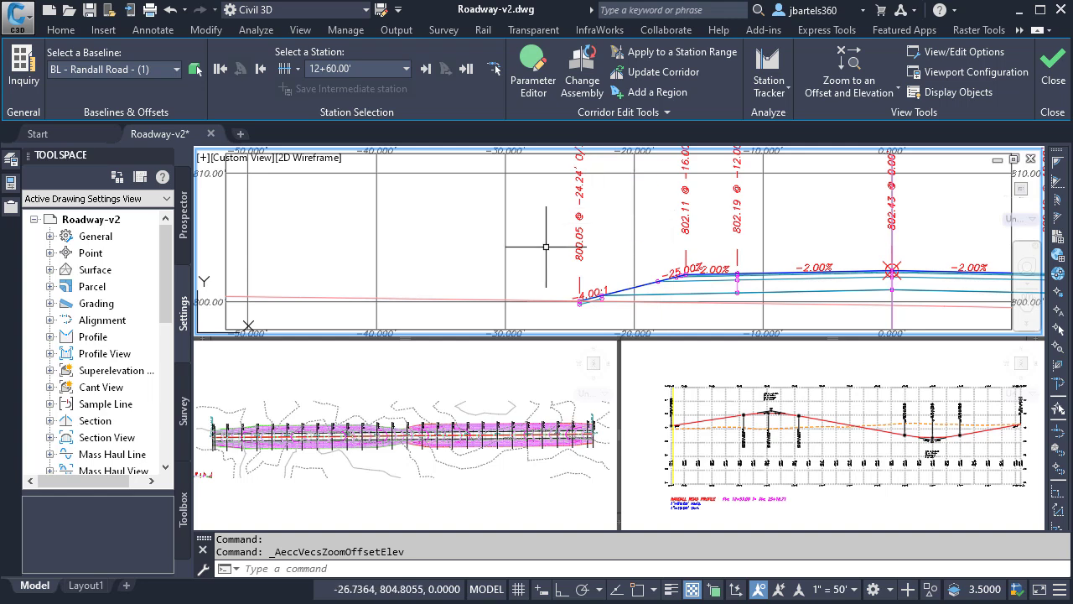
Go through the corridor sections one by one from station 12+60 to 18+00, examining how the left daylight slope meets existing ground.
{"action": "left_click", "coordinate": [425, 69]}
{"action": "left_click", "coordinate": [425, 70]}
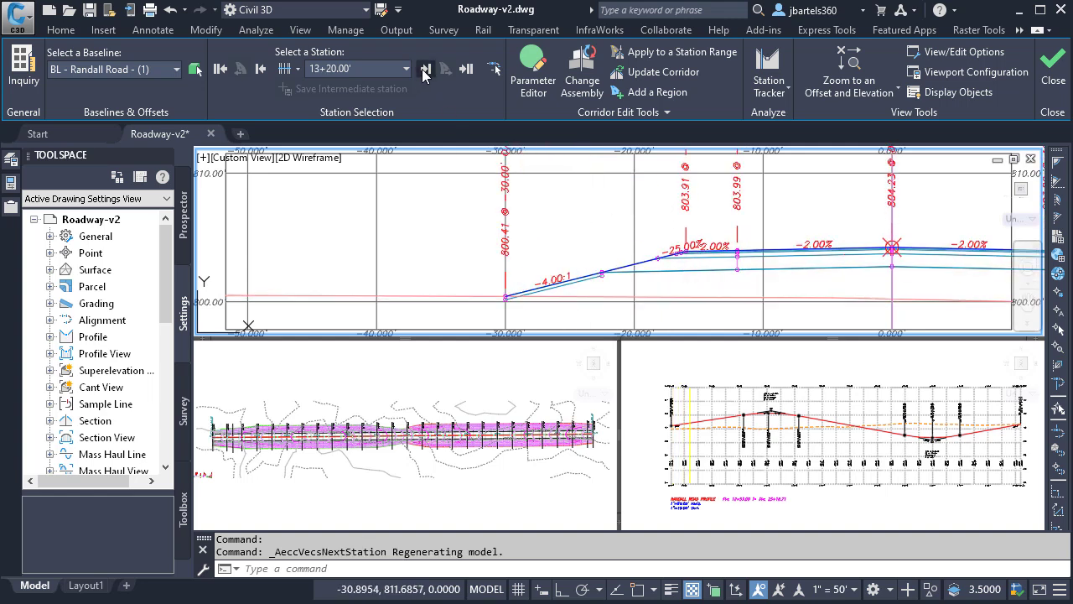
{"action": "left_click", "coordinate": [425, 70]}
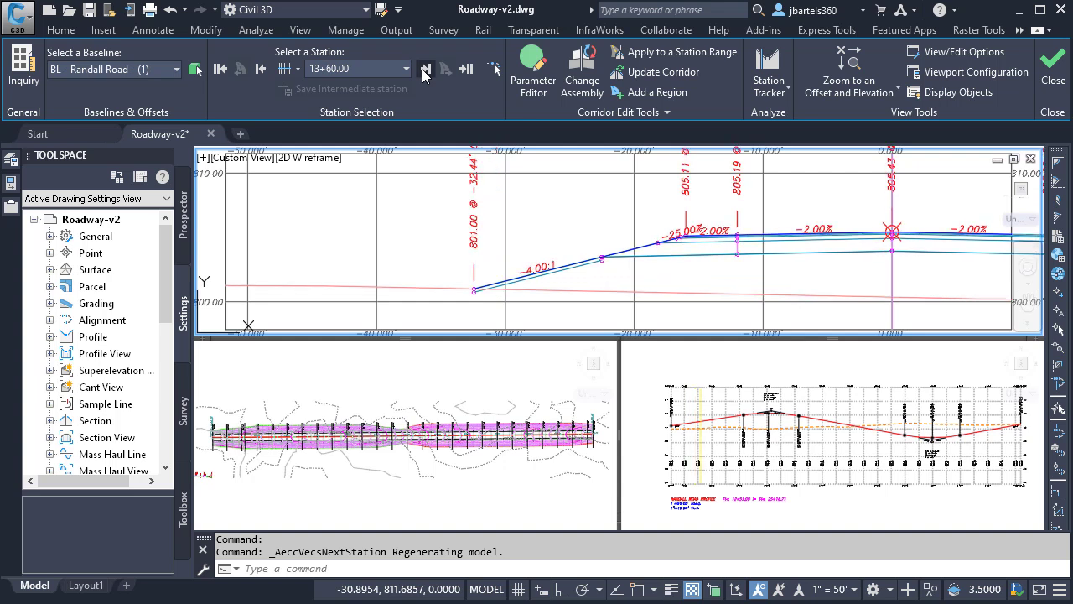
{"action": "left_click", "coordinate": [426, 70]}
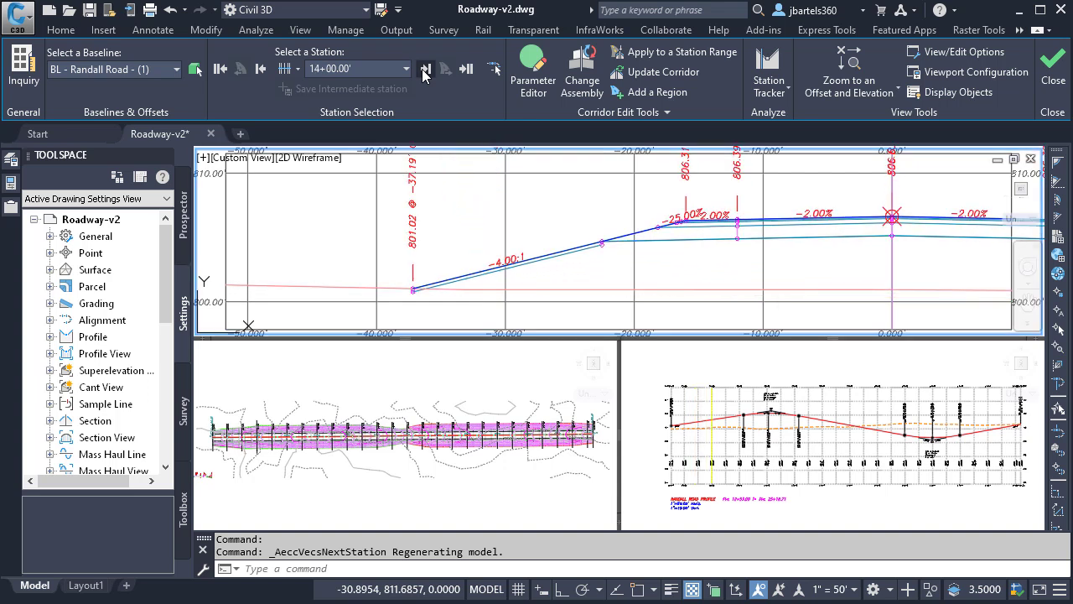
{"action": "left_click", "coordinate": [426, 70]}
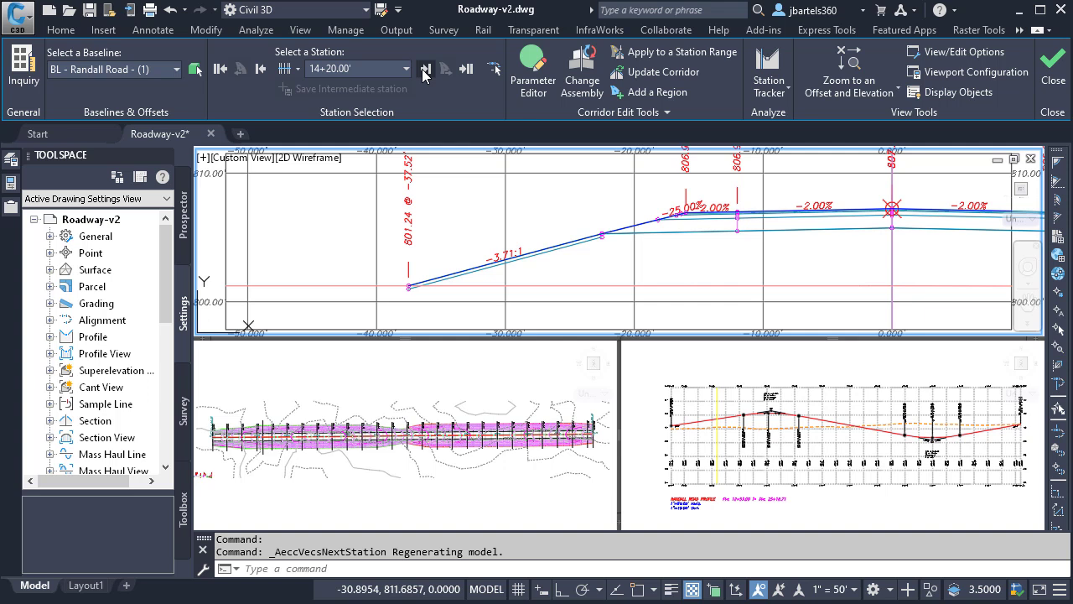
{"action": "left_click", "coordinate": [425, 70]}
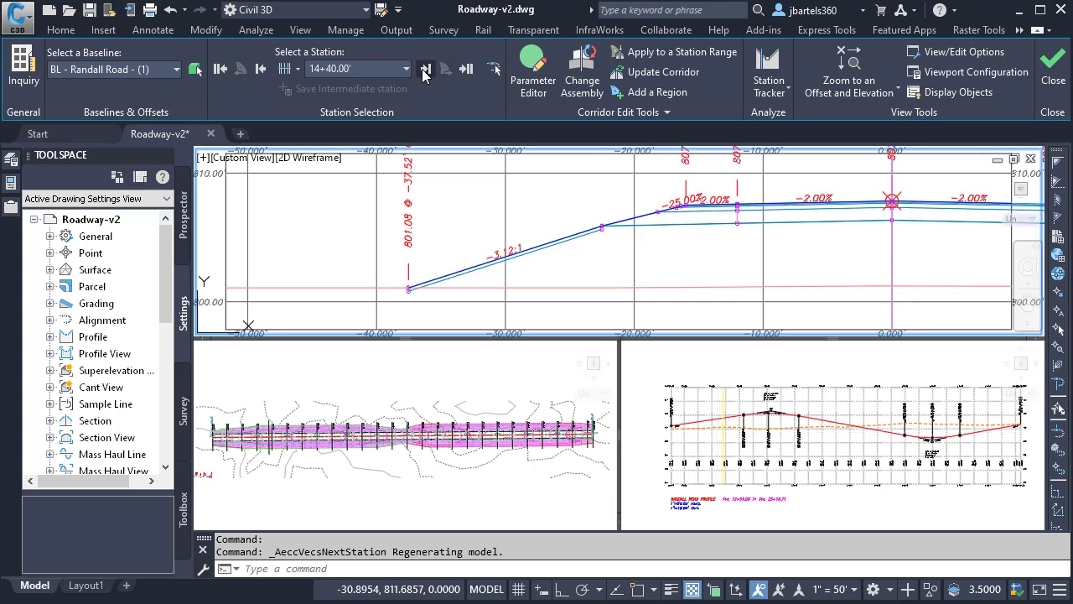
{"action": "left_click", "coordinate": [425, 70]}
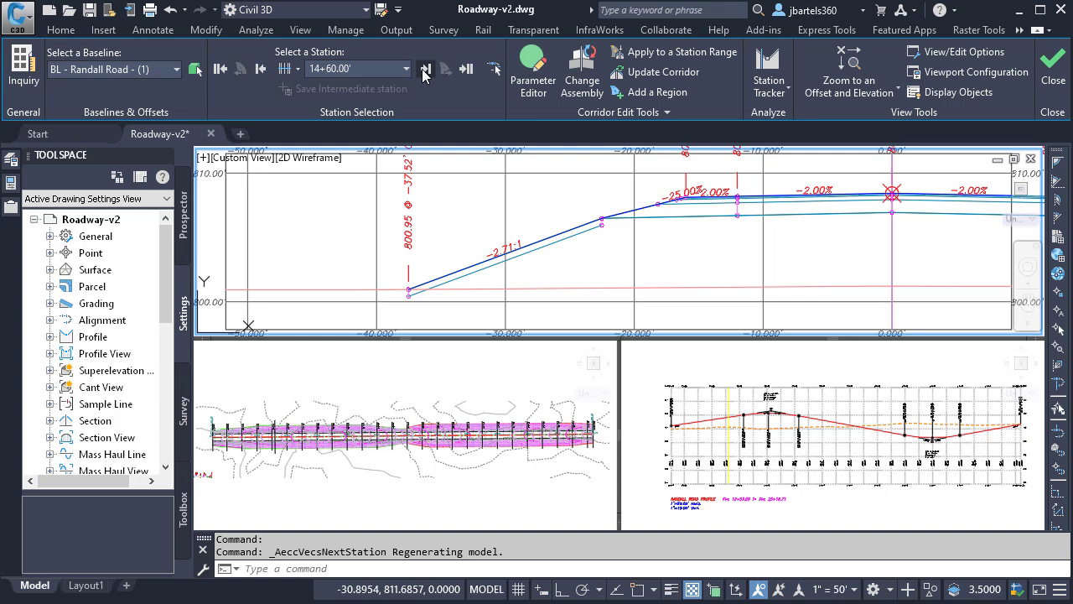
{"action": "left_click", "coordinate": [425, 69]}
{"action": "left_click", "coordinate": [425, 70]}
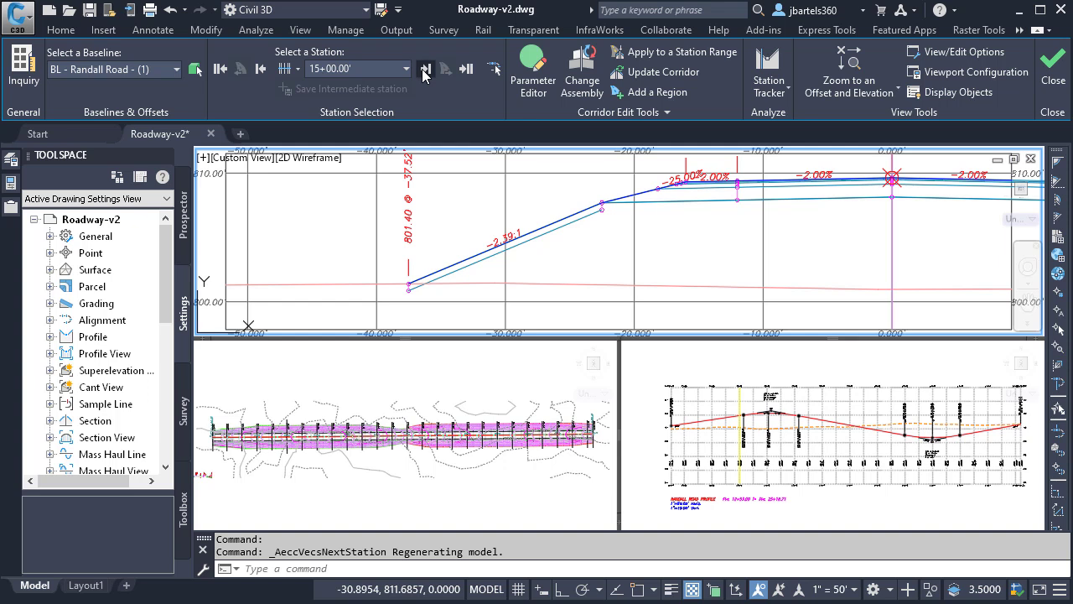
{"action": "left_click", "coordinate": [425, 69]}
{"action": "left_click", "coordinate": [425, 70]}
{"action": "left_click", "coordinate": [426, 70]}
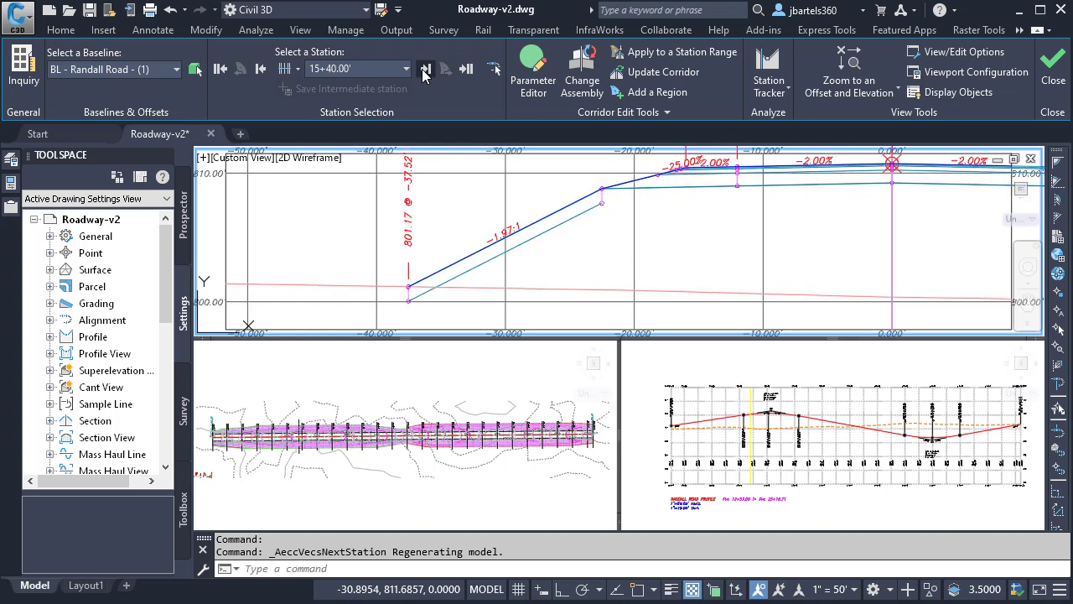
{"action": "left_click", "coordinate": [424, 71]}
{"action": "left_click", "coordinate": [424, 71]}
{"action": "left_click", "coordinate": [425, 71]}
{"action": "left_click", "coordinate": [425, 70]}
{"action": "left_click", "coordinate": [426, 71]}
{"action": "left_click", "coordinate": [426, 70]}
{"action": "left_click", "coordinate": [426, 71]}
{"action": "left_click", "coordinate": [425, 71]}
{"action": "left_click", "coordinate": [426, 70]}
{"action": "left_click", "coordinate": [425, 70]}
{"action": "left_click", "coordinate": [424, 71]}
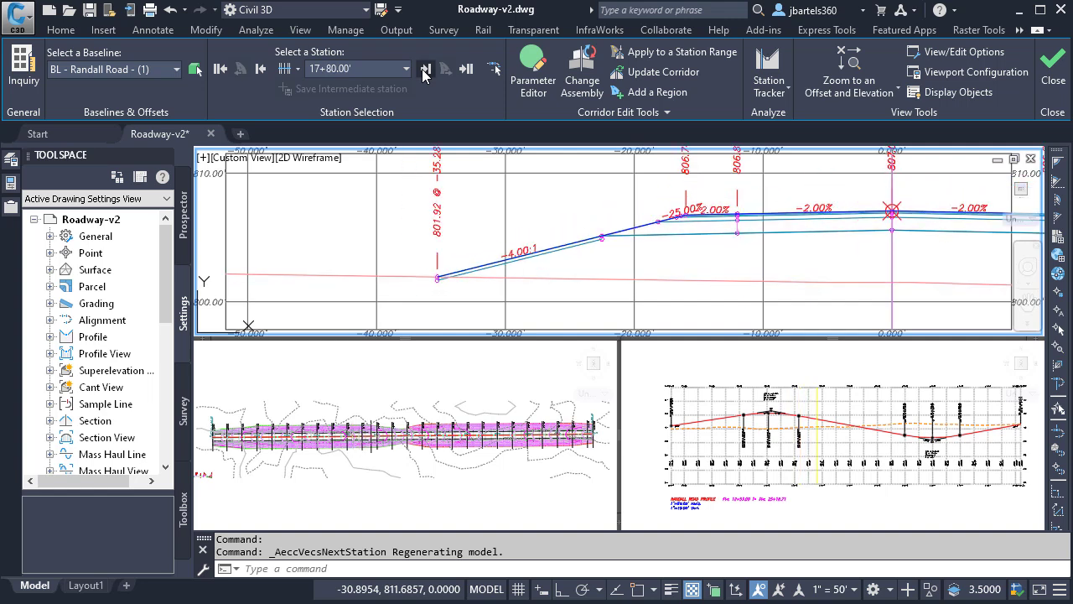
{"action": "left_click", "coordinate": [424, 71]}
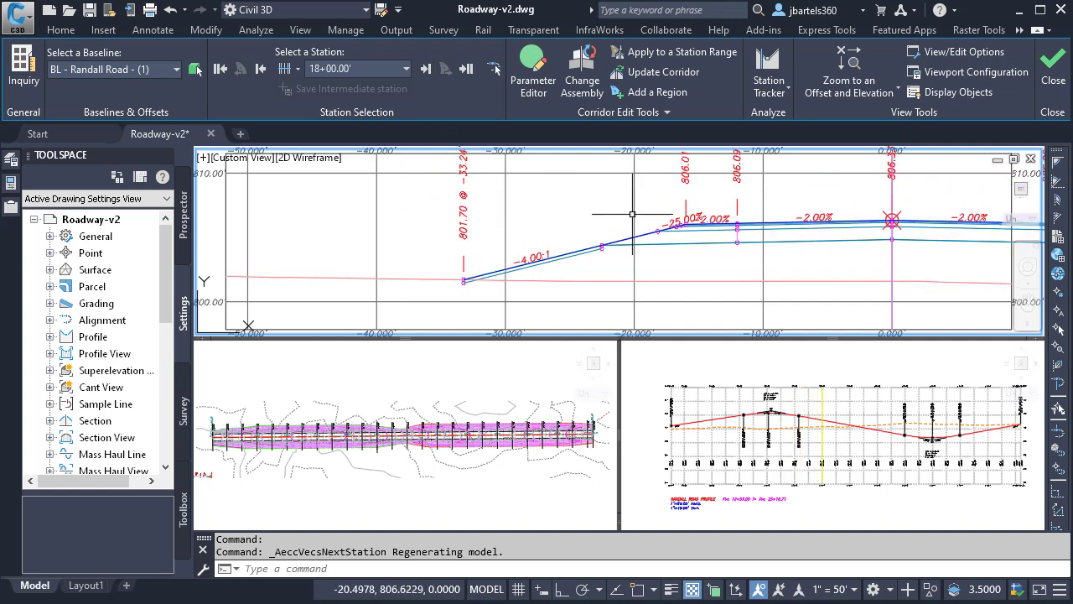
Close the Section Editor and clear the corridor selection.
{"action": "left_click", "coordinate": [1053, 79]}
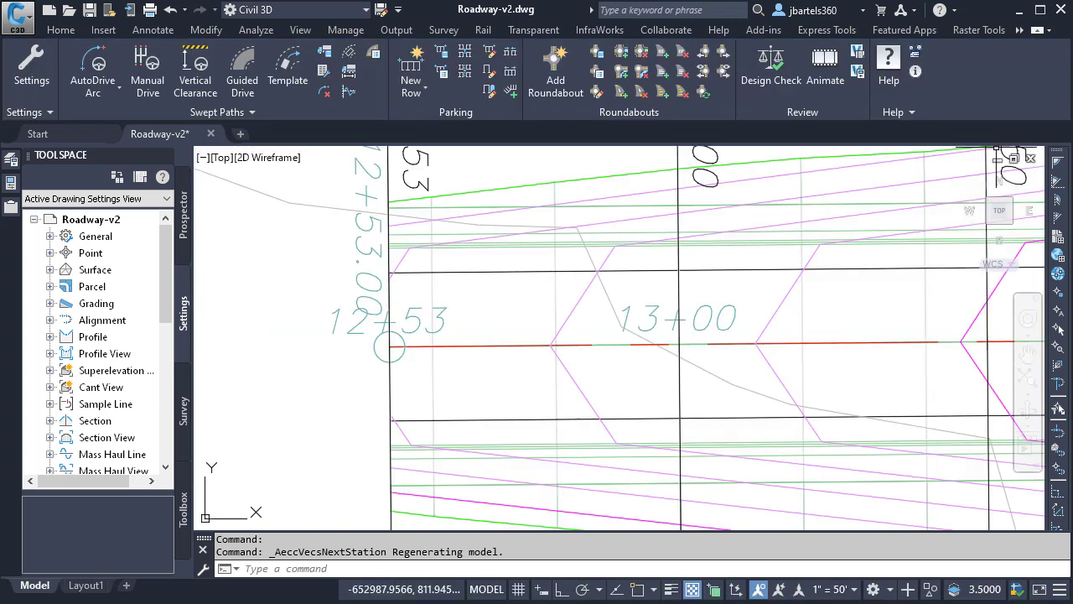
{"action": "key", "text": "Escape"}
{"action": "key", "text": "Escape"}
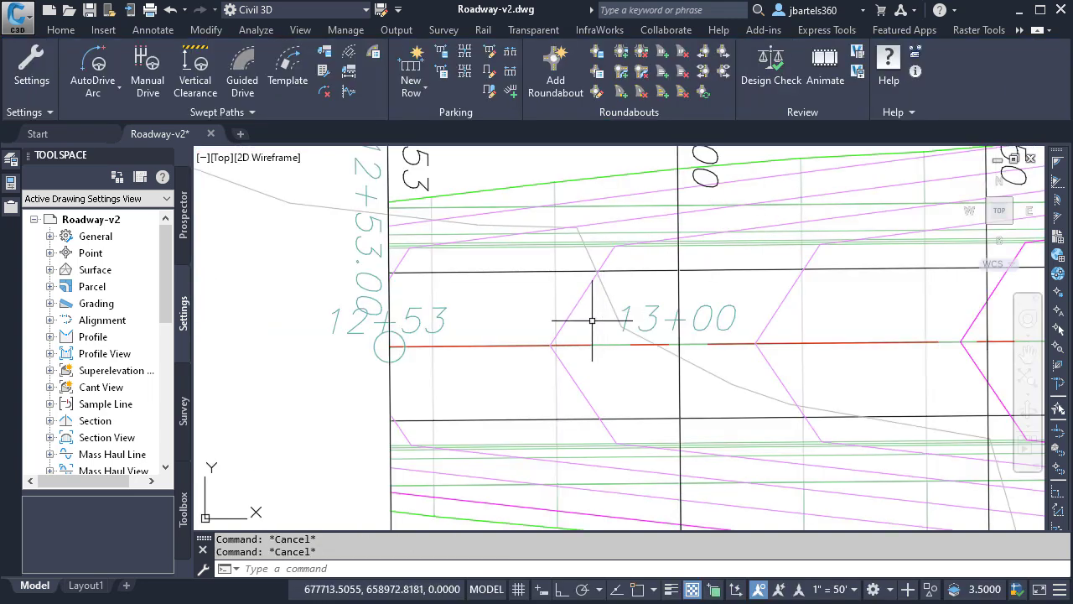
Set the drawing's annotation scale to 1" = 10'.
{"action": "scroll", "coordinate": [592, 320], "scroll_direction": "down", "scroll_amount": 6}
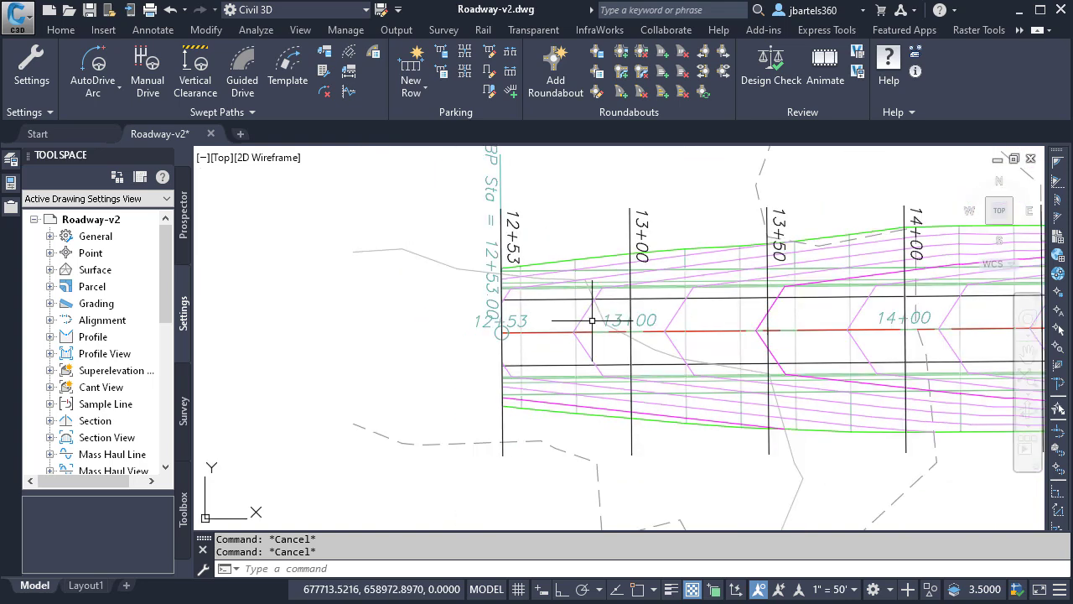
{"action": "middle_click_drag", "start_coordinate": [663, 335], "coordinate": [472, 374]}
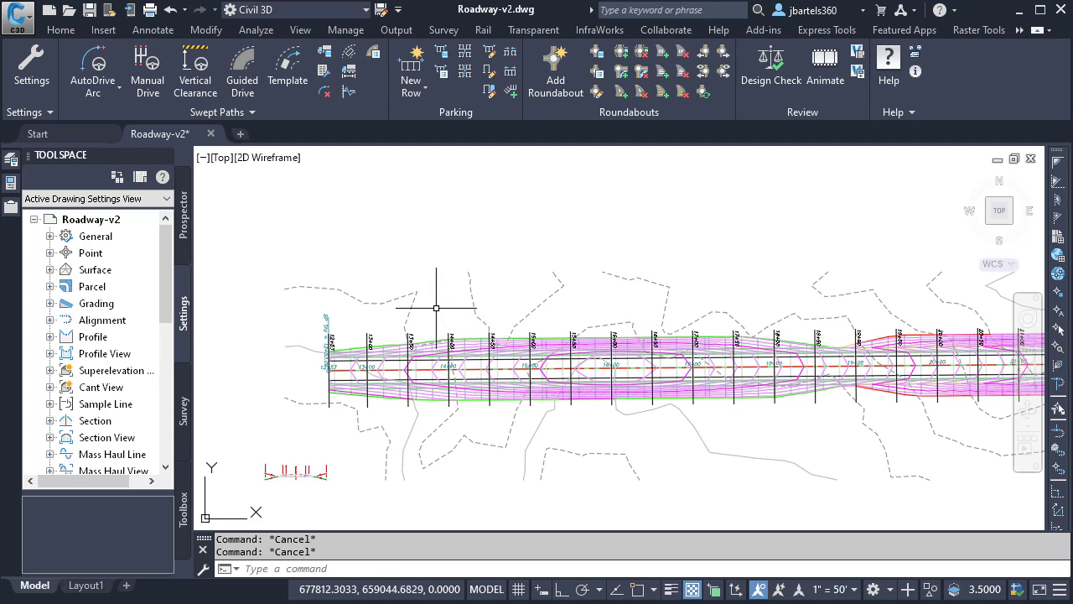
{"action": "mouse_move", "coordinate": [436, 308]}
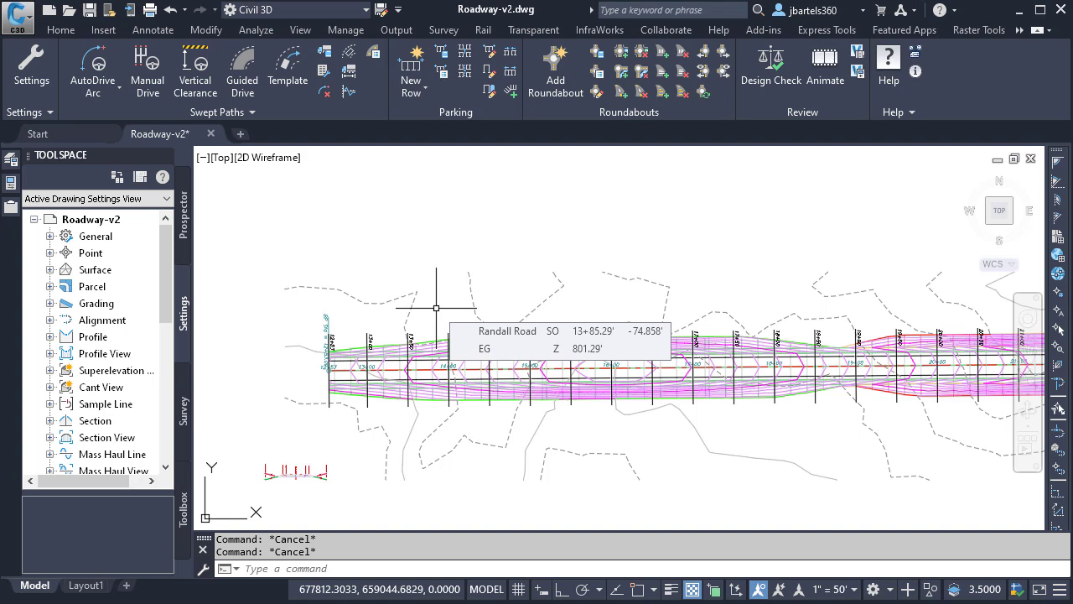
{"action": "left_click", "coordinate": [850, 589]}
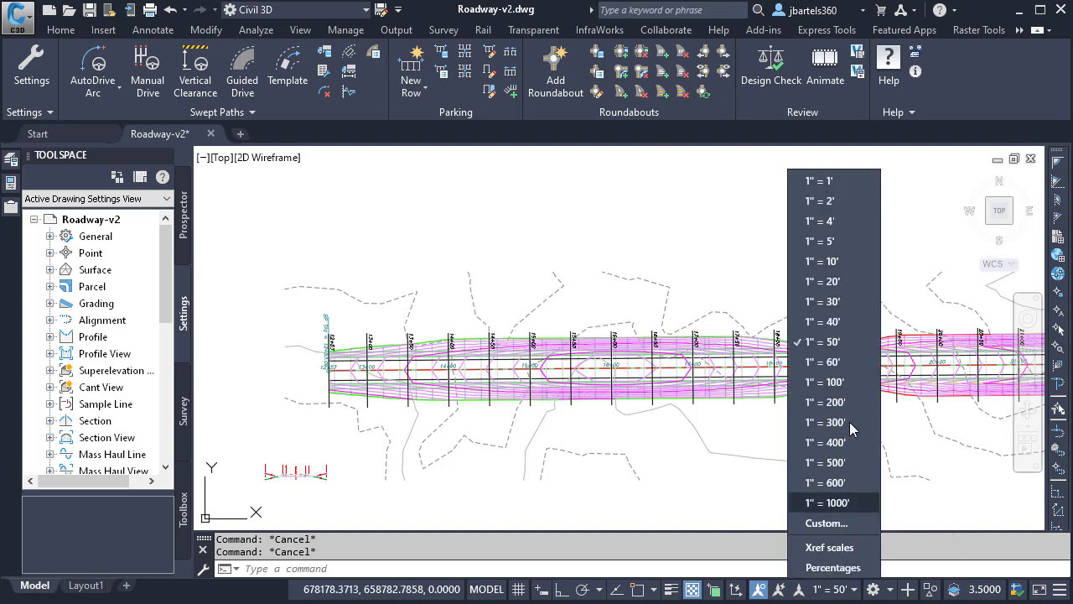
{"action": "left_click", "coordinate": [822, 261]}
Start creating multiple section views for Randall Road with the Randall Road-SLG sample line group, keeping the Production placement and ADSK-GROUP PLOT style.
{"action": "scroll", "coordinate": [343, 277], "scroll_direction": "up", "scroll_amount": 3}
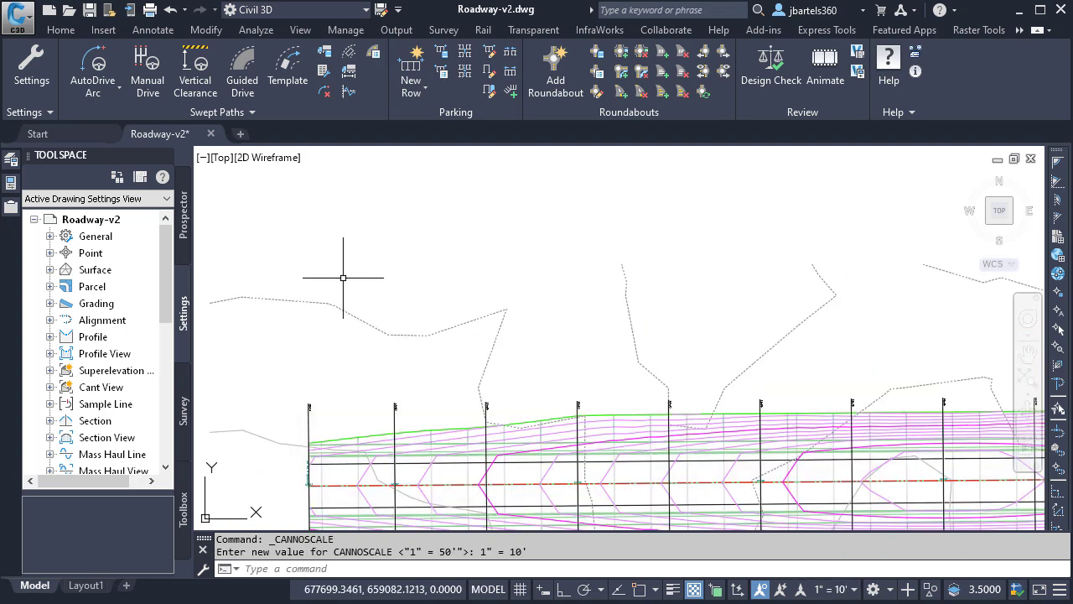
{"action": "scroll", "coordinate": [343, 277], "scroll_direction": "up", "scroll_amount": 2}
{"action": "middle_click_drag", "start_coordinate": [390, 287], "coordinate": [408, 351]}
{"action": "left_click", "coordinate": [66, 31]}
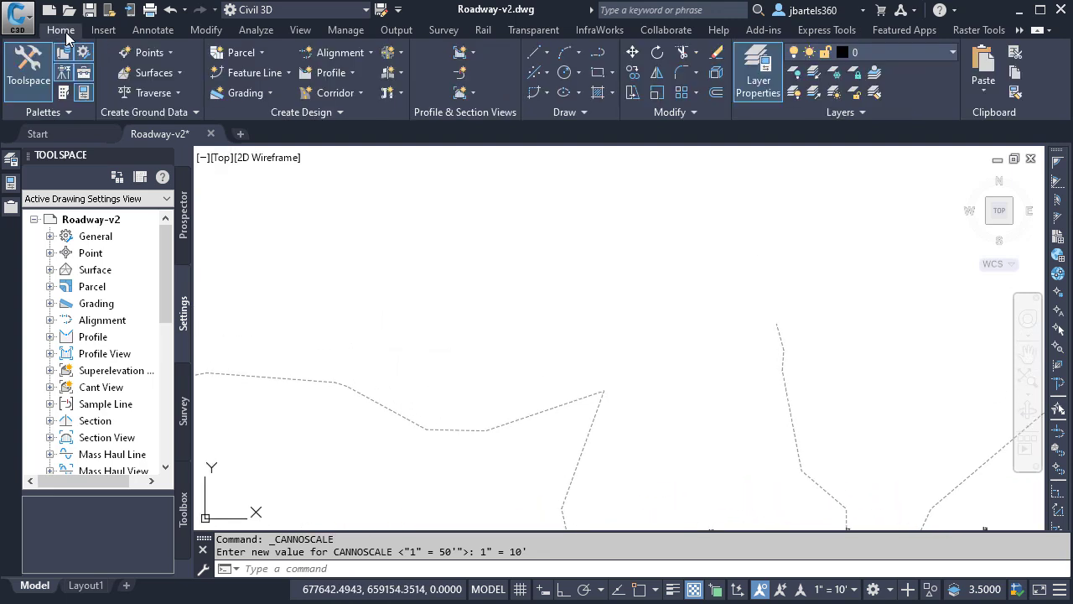
{"action": "left_click", "coordinate": [469, 93]}
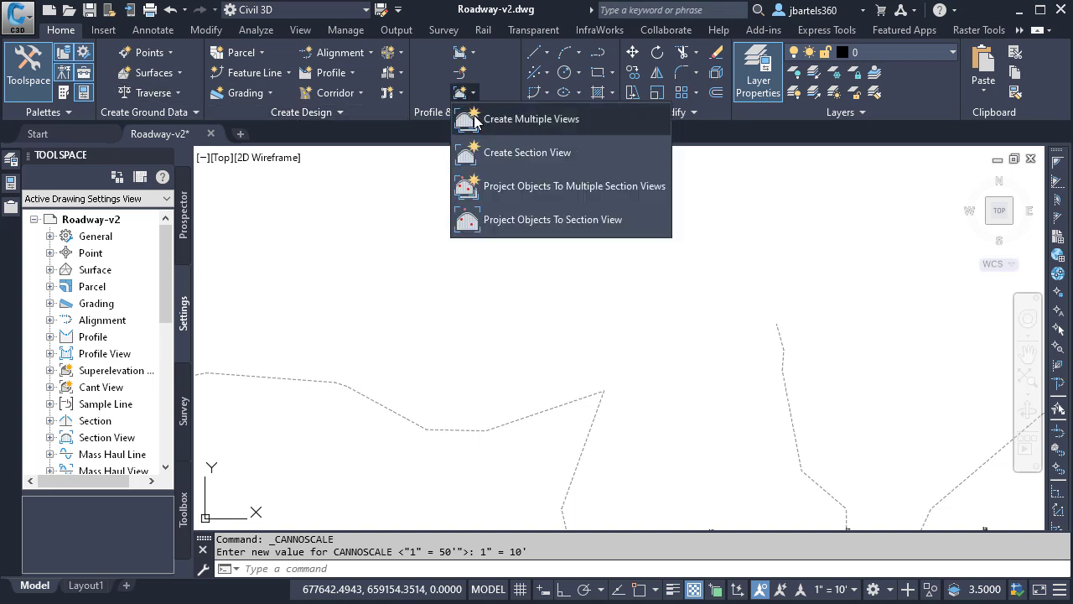
{"action": "left_click", "coordinate": [474, 122]}
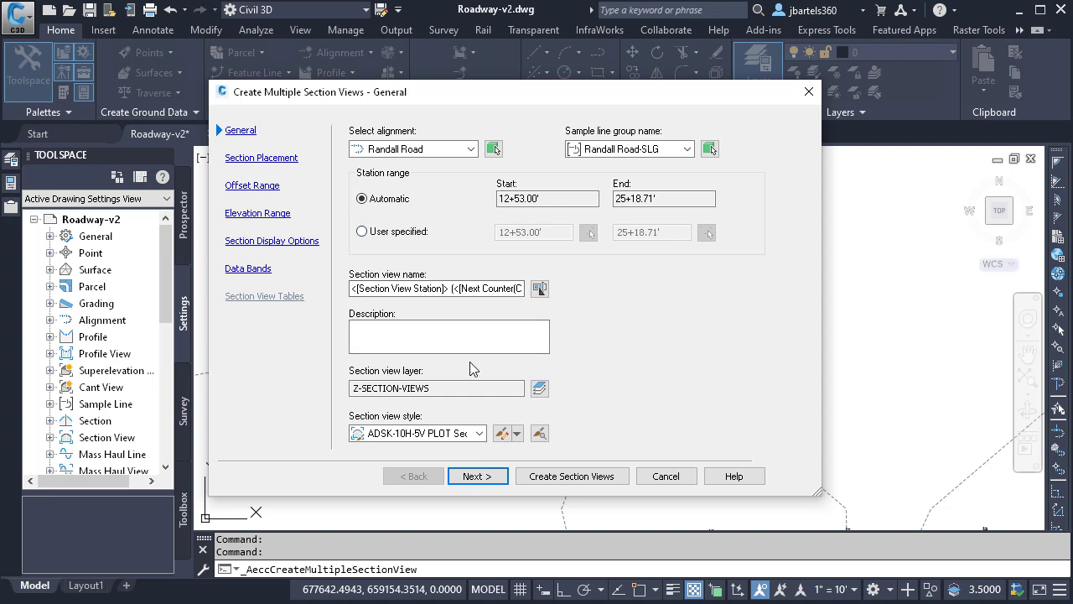
{"action": "left_click", "coordinate": [476, 476]}
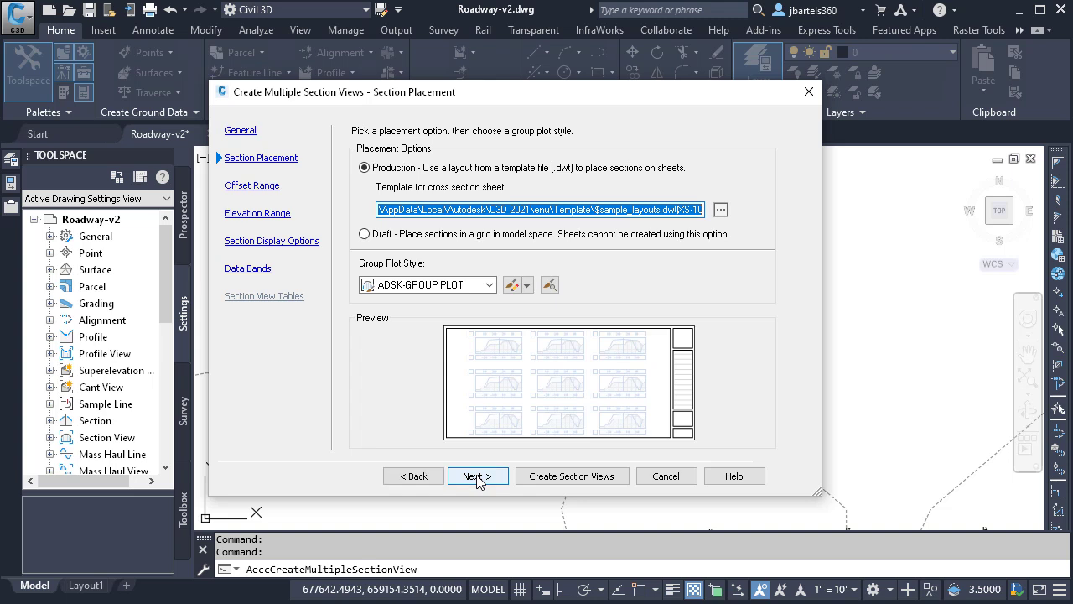
{"action": "left_click", "coordinate": [476, 476]}
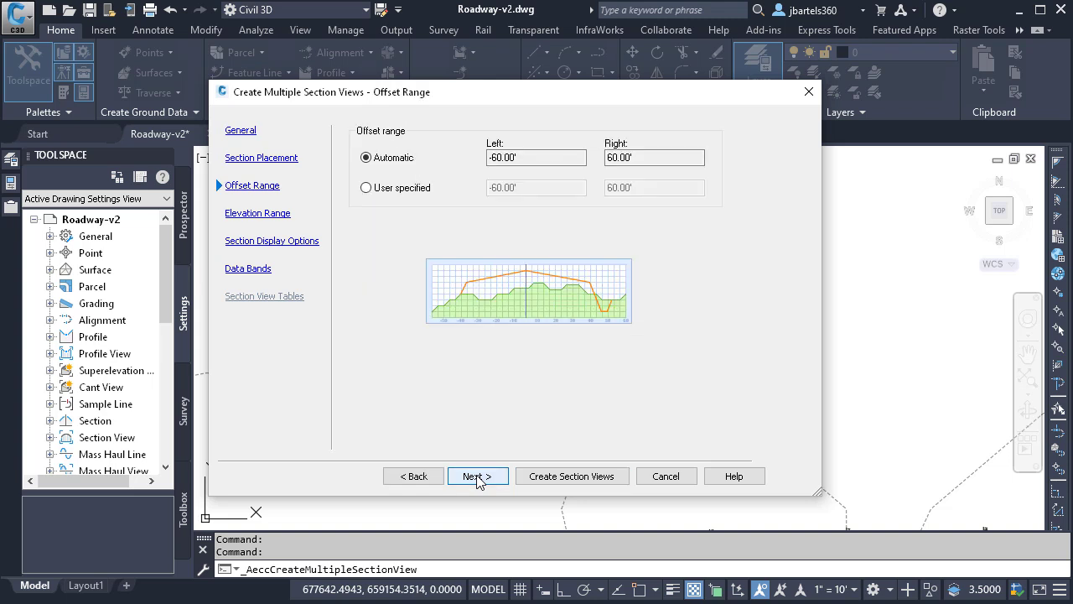
Set a user-specified offset range of -50 ft left and 50 ft right for the section views.
{"action": "left_click", "coordinate": [366, 188]}
{"action": "left_click_drag", "start_coordinate": [517, 188], "coordinate": [498, 188]}
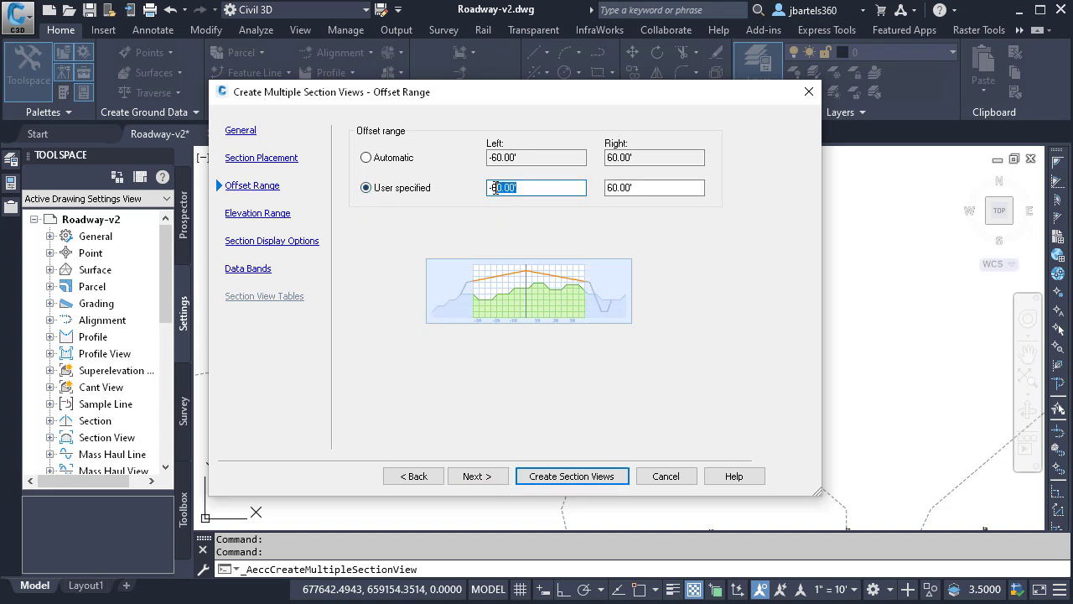
{"action": "type", "text": "50"}
{"action": "left_click_drag", "start_coordinate": [635, 188], "coordinate": [606, 188]}
{"action": "type", "text": "50"}
{"action": "left_click", "coordinate": [573, 187]}
Keep the remaining section view settings with ADSK-BAND SET and place the section views above the corridor's start.
{"action": "left_click", "coordinate": [486, 476]}
{"action": "left_click", "coordinate": [486, 476]}
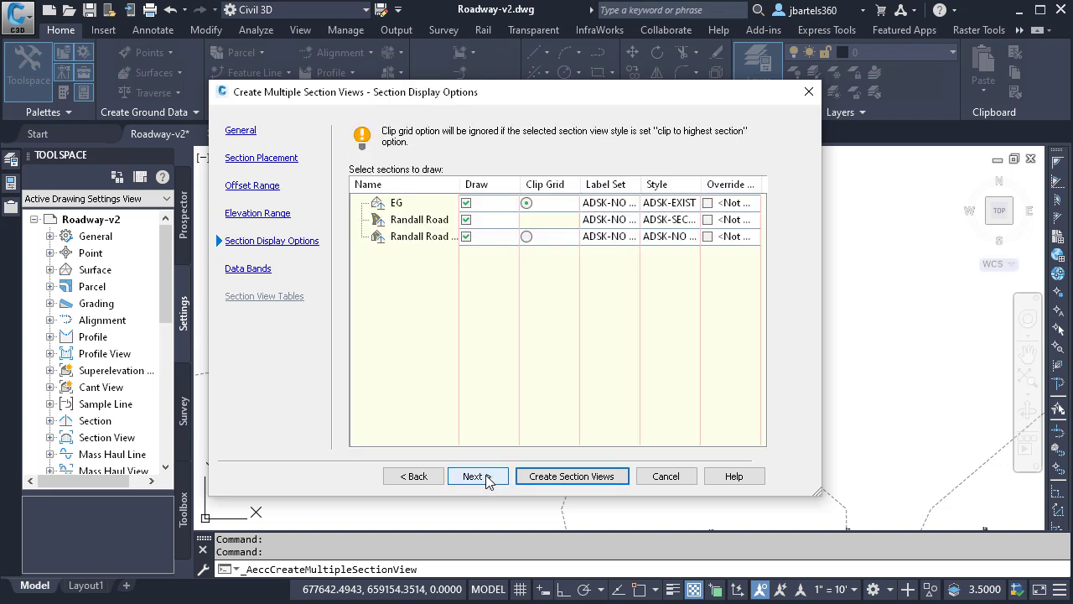
{"action": "left_click", "coordinate": [486, 476]}
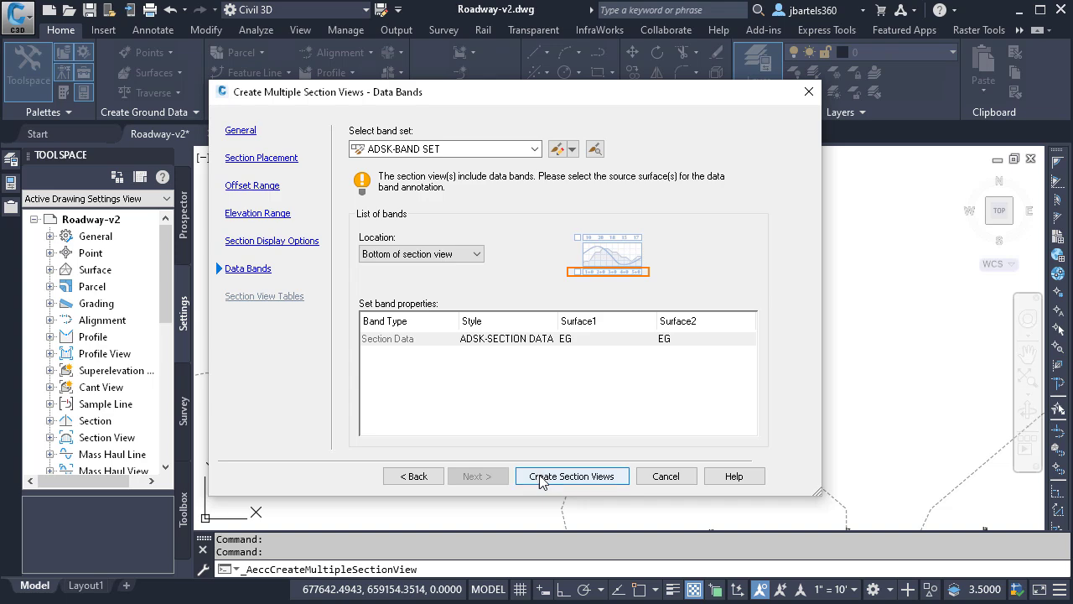
{"action": "left_click", "coordinate": [573, 476]}
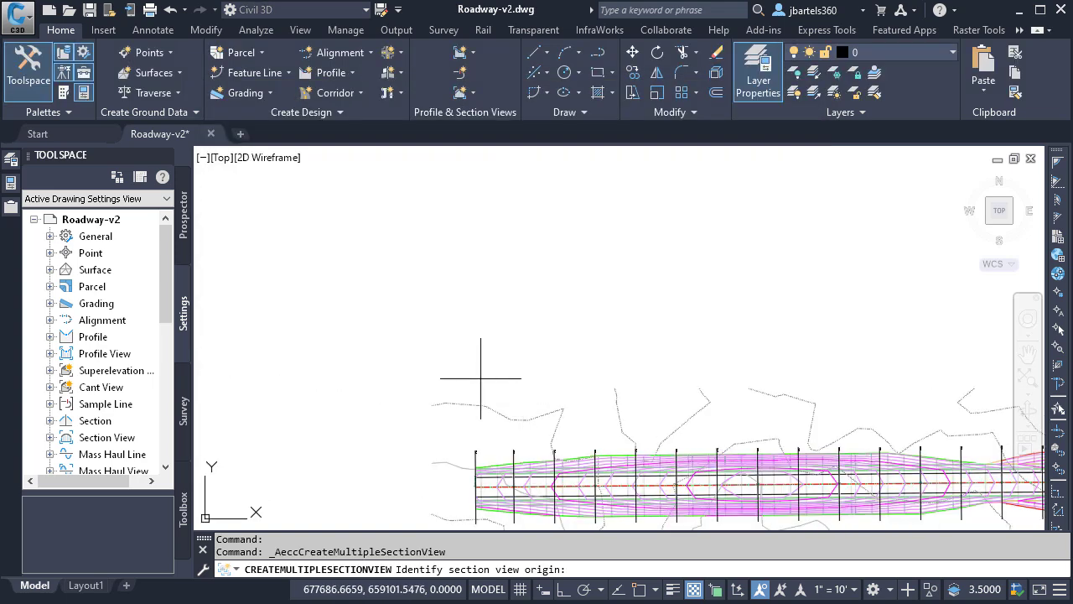
{"action": "left_click", "coordinate": [492, 377]}
Examine how the daylight slopes meet existing ground in the new section views, including stations 12+53 and 15+00.
{"action": "scroll", "coordinate": [521, 363], "scroll_direction": "up", "scroll_amount": 10}
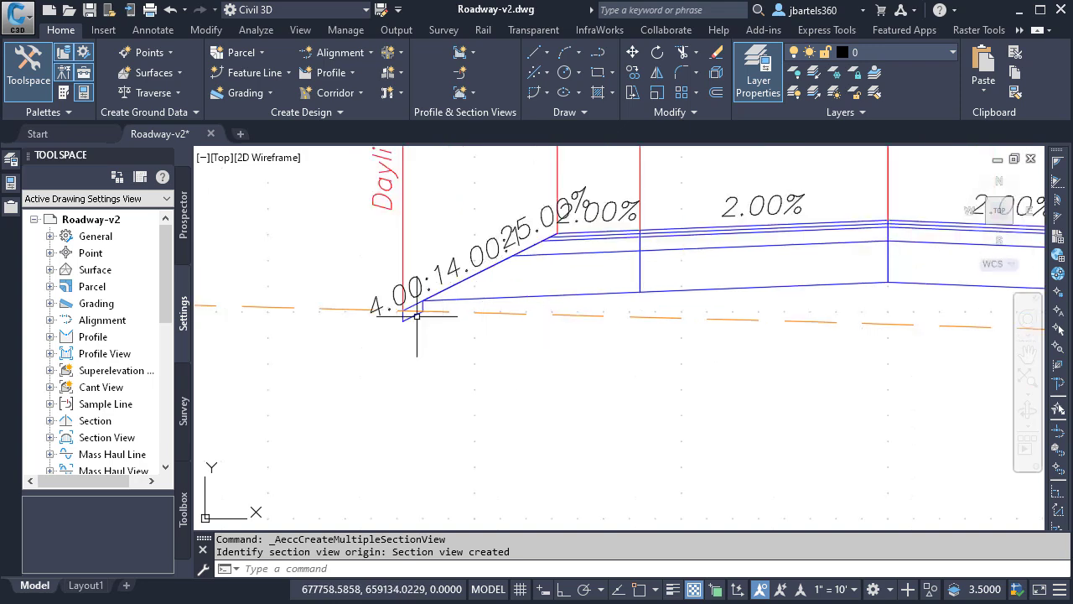
{"action": "scroll", "coordinate": [457, 344], "scroll_direction": "down", "scroll_amount": 4}
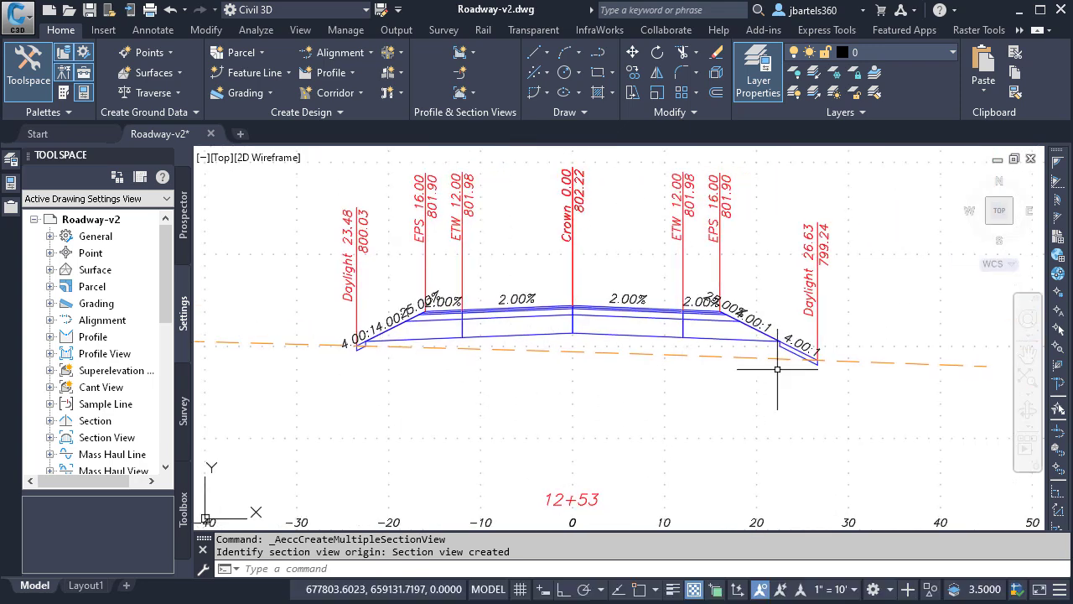
{"action": "scroll", "coordinate": [774, 364], "scroll_direction": "down", "scroll_amount": 6}
{"action": "scroll", "coordinate": [671, 294], "scroll_direction": "up", "scroll_amount": 6}
{"action": "scroll", "coordinate": [678, 292], "scroll_direction": "up", "scroll_amount": 3}
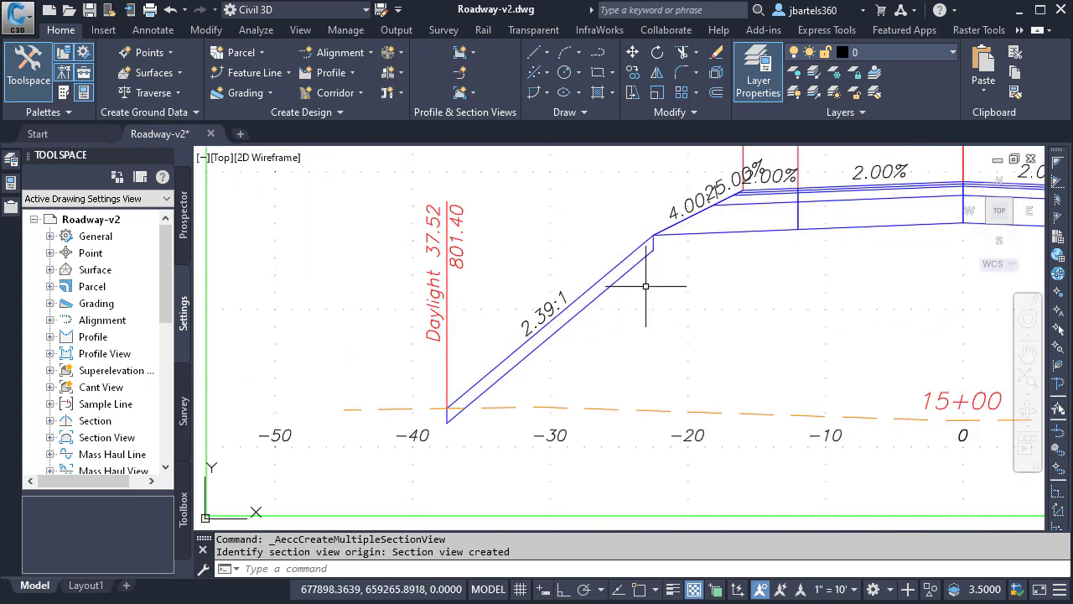
{"action": "scroll", "coordinate": [713, 323], "scroll_direction": "down", "scroll_amount": 4}
{"action": "middle_click_drag", "start_coordinate": [713, 323], "coordinate": [491, 304]}
{"action": "scroll", "coordinate": [492, 304], "scroll_direction": "down", "scroll_amount": 2}
{"action": "middle_click_drag", "start_coordinate": [755, 311], "coordinate": [377, 319]}
{"action": "middle_click_drag", "start_coordinate": [688, 371], "coordinate": [546, 328]}
{"action": "scroll", "coordinate": [618, 364], "scroll_direction": "up", "scroll_amount": 4}
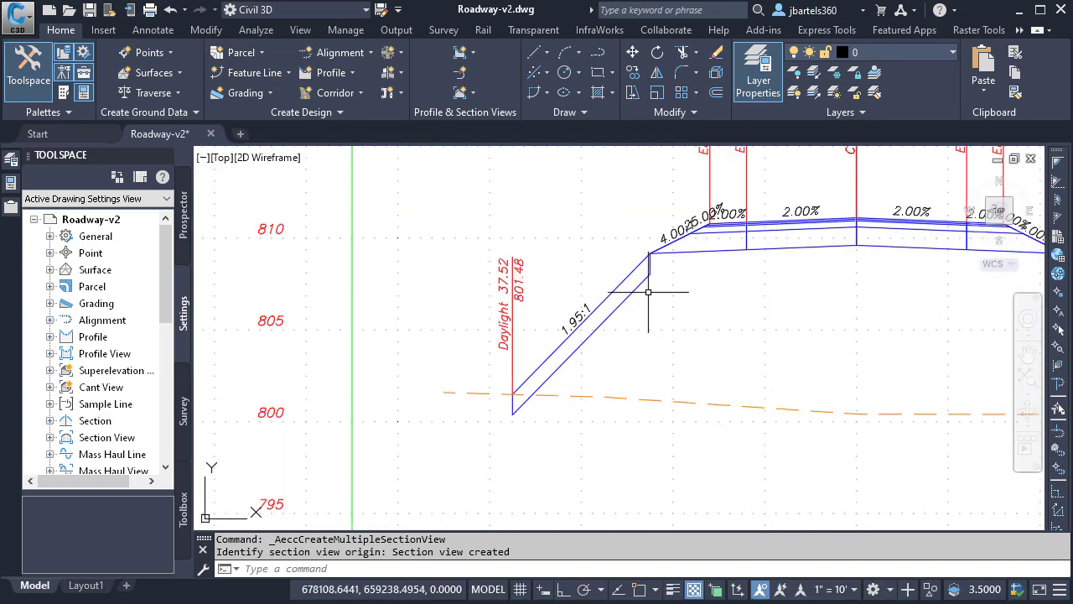
{"action": "scroll", "coordinate": [655, 319], "scroll_direction": "down", "scroll_amount": 4}
{"action": "scroll", "coordinate": [657, 321], "scroll_direction": "down", "scroll_amount": 5}
Open the material list in the Randall Road-SLG sample line group's properties.
{"action": "middle_click_drag", "start_coordinate": [647, 307], "coordinate": [598, 252]}
{"action": "scroll", "coordinate": [497, 350], "scroll_direction": "up", "scroll_amount": 4}
{"action": "scroll", "coordinate": [498, 350], "scroll_direction": "up", "scroll_amount": 3}
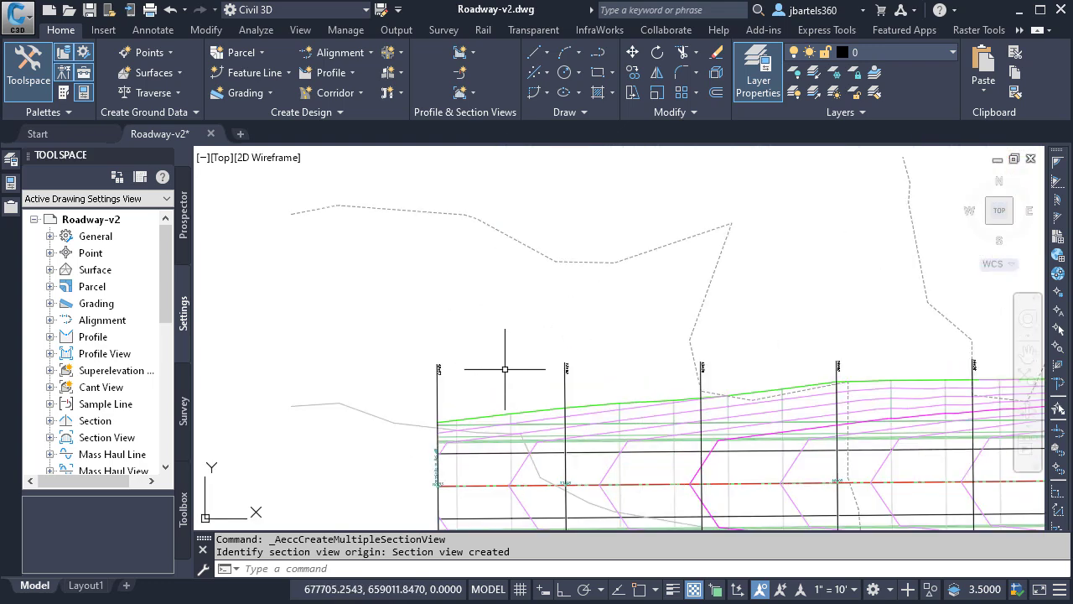
{"action": "left_click", "coordinate": [566, 386]}
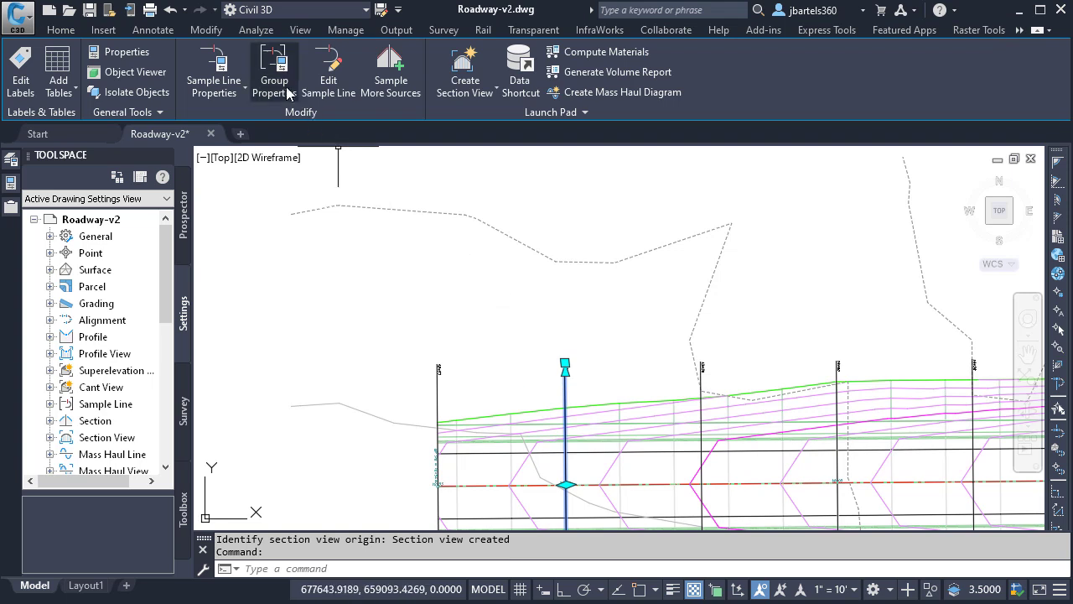
{"action": "left_click", "coordinate": [273, 61]}
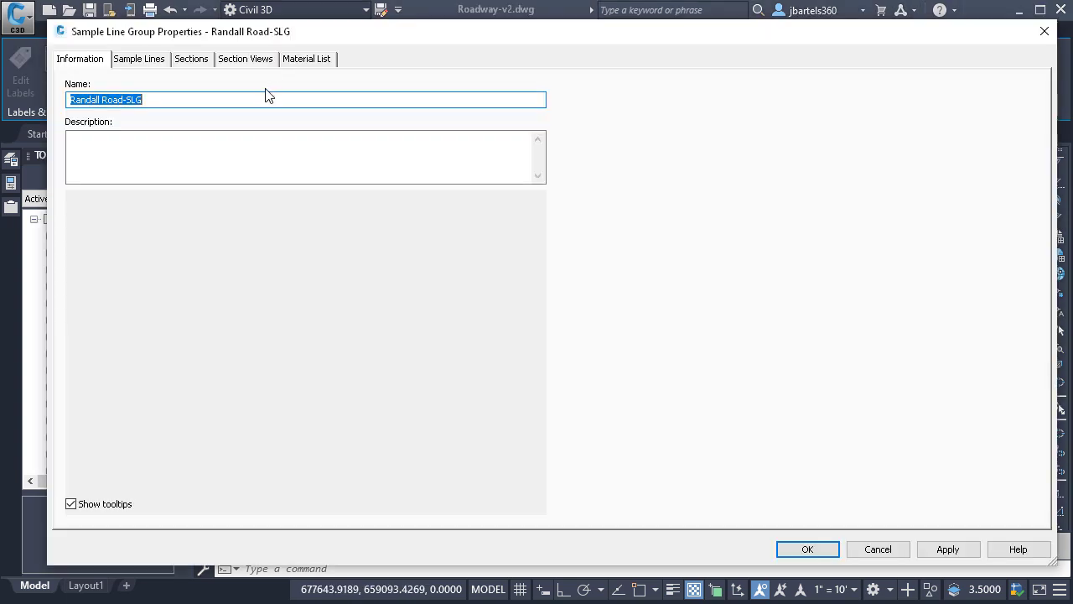
{"action": "left_click", "coordinate": [297, 64]}
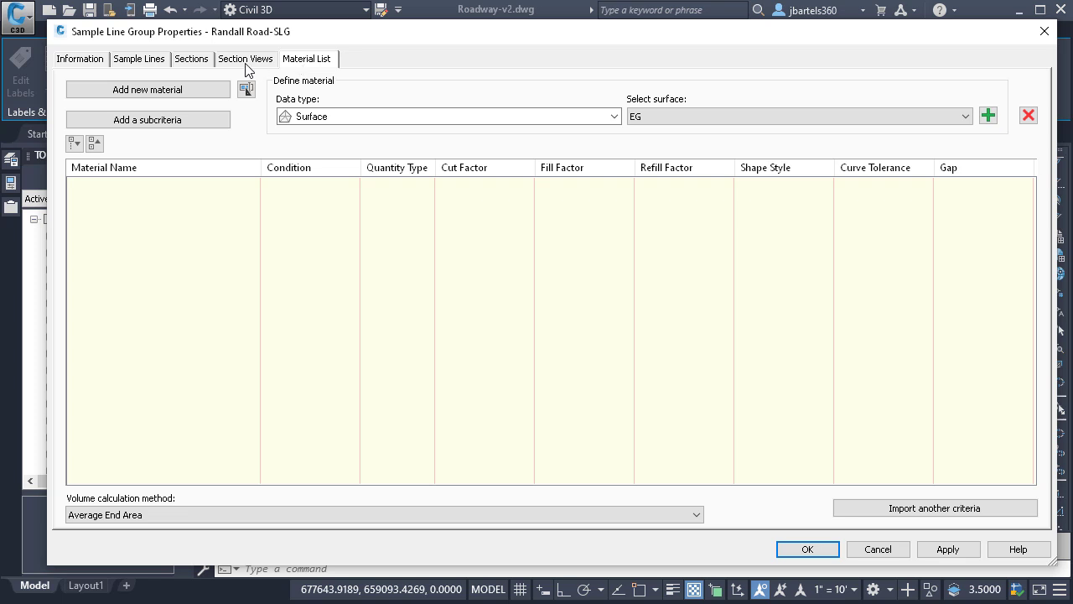
Add two new materials to the material list and name them Topsoil and Rip Rap.
{"action": "left_click", "coordinate": [147, 89]}
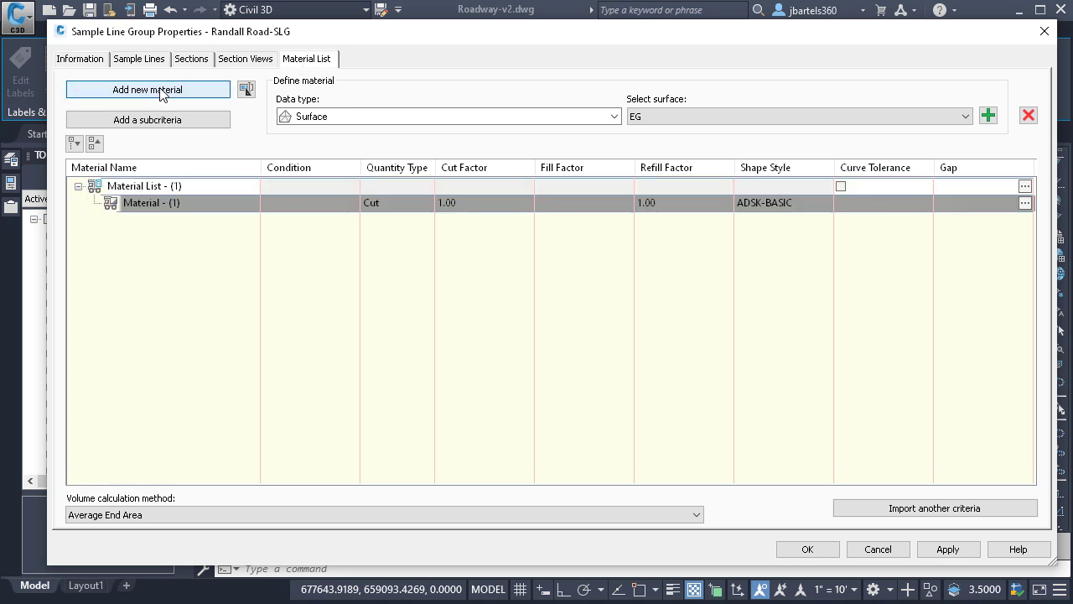
{"action": "double_click", "coordinate": [170, 203]}
{"action": "type", "text": "Topsoil"}
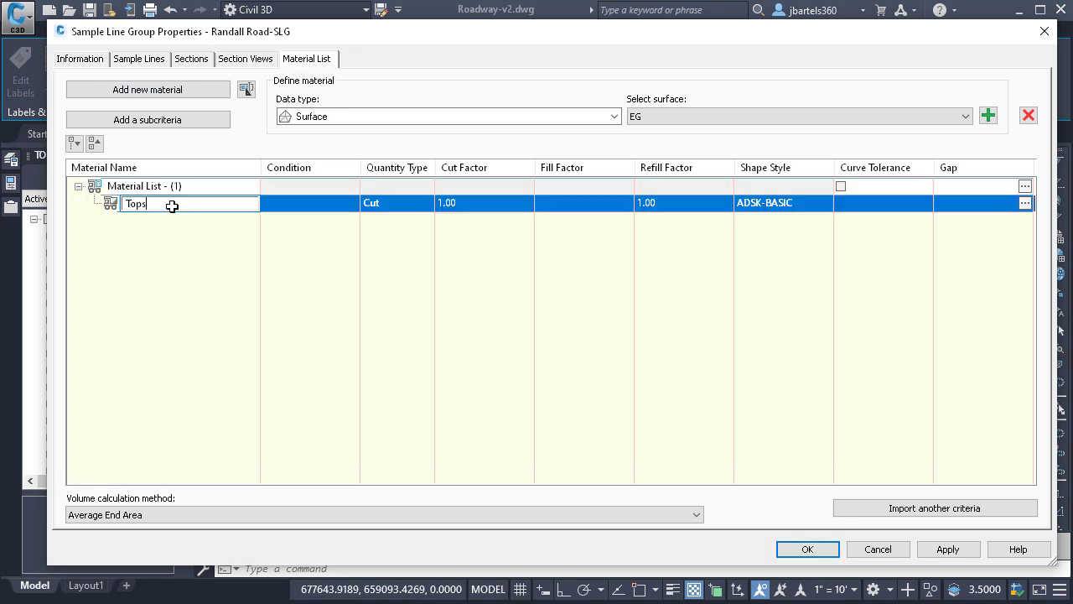
{"action": "left_click", "coordinate": [156, 90]}
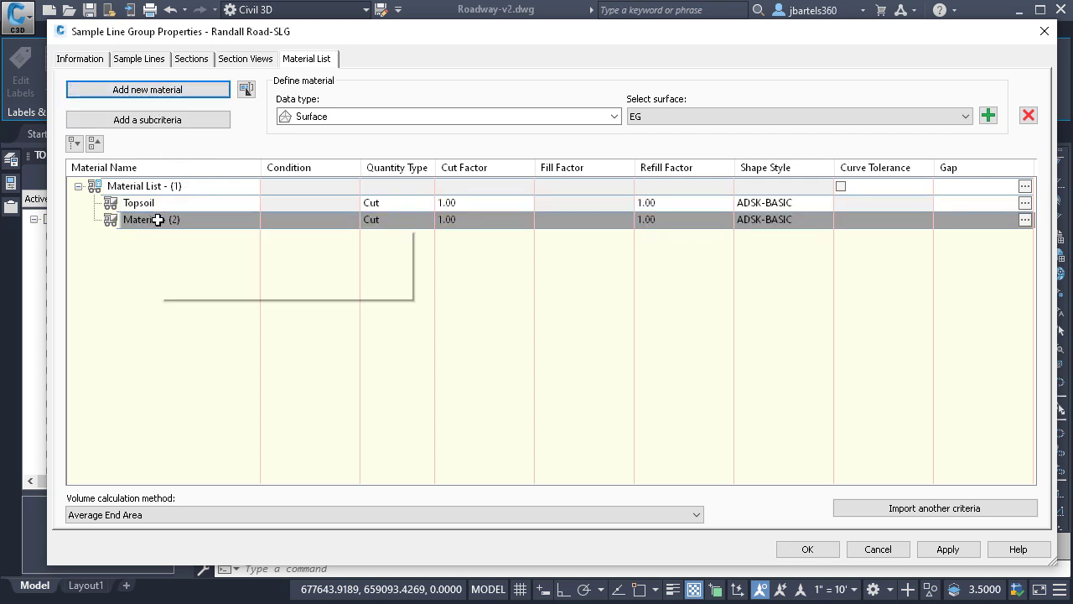
{"action": "double_click", "coordinate": [158, 220]}
{"action": "type", "text": "Rip Rap"}
Add a third material to the list and name it Seeded Grass.
{"action": "left_click", "coordinate": [139, 89]}
{"action": "double_click", "coordinate": [146, 237]}
{"action": "type", "text": "Se"}
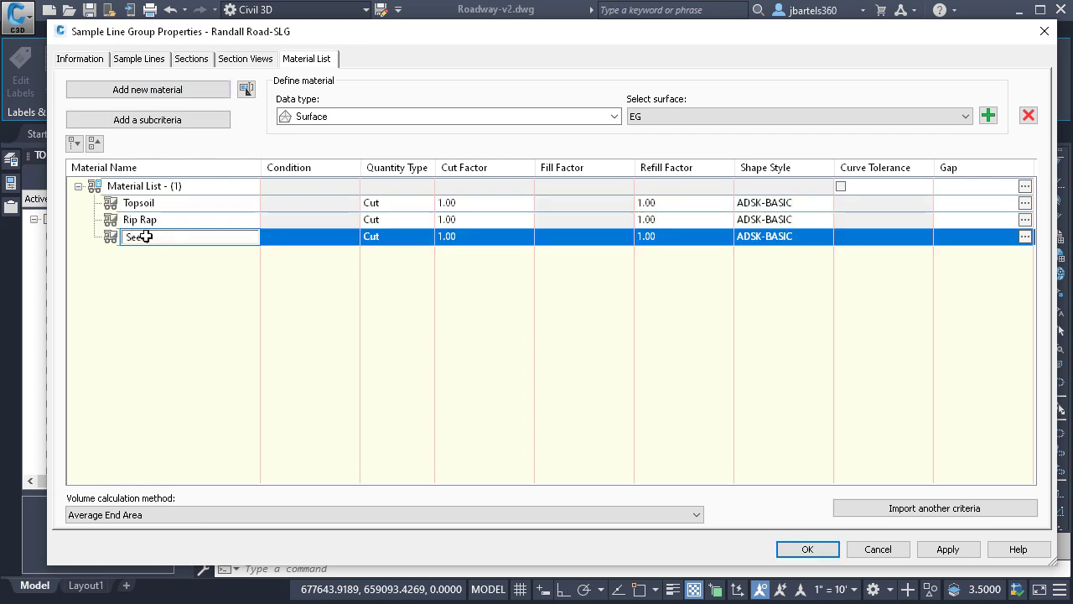
{"action": "type", "text": "eded Grass"}
{"action": "left_click", "coordinate": [165, 266]}
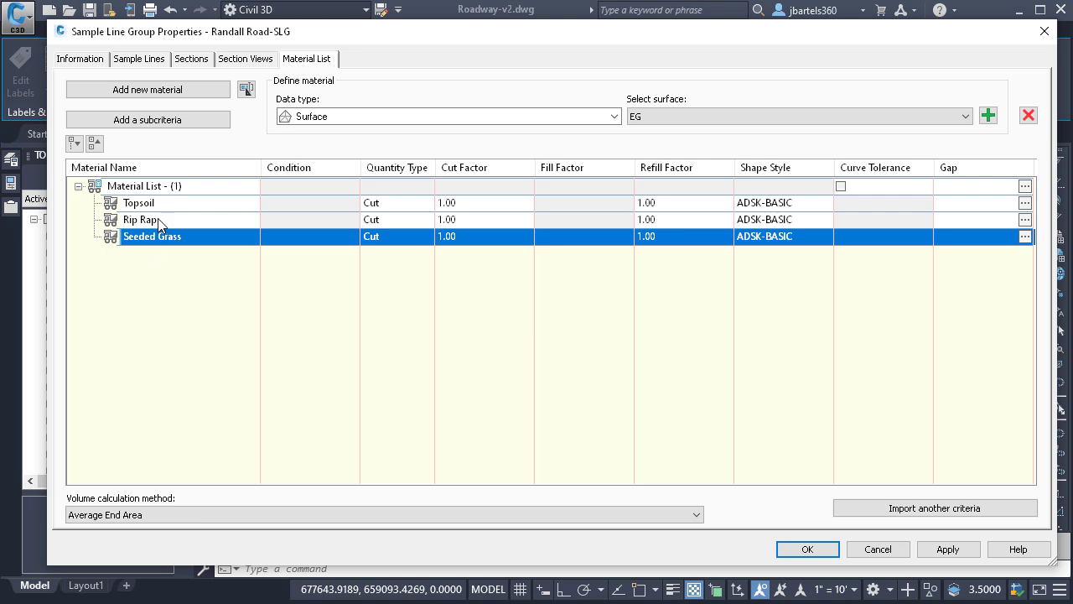
Rename the material list as Daylight Materials.
{"action": "left_click", "coordinate": [157, 187]}
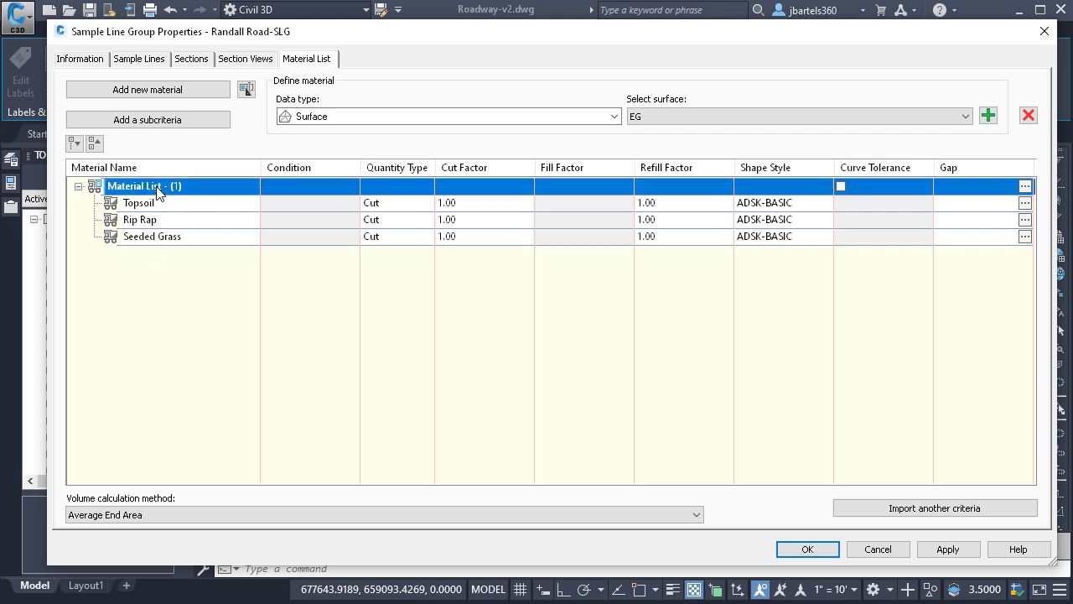
{"action": "left_click", "coordinate": [158, 188]}
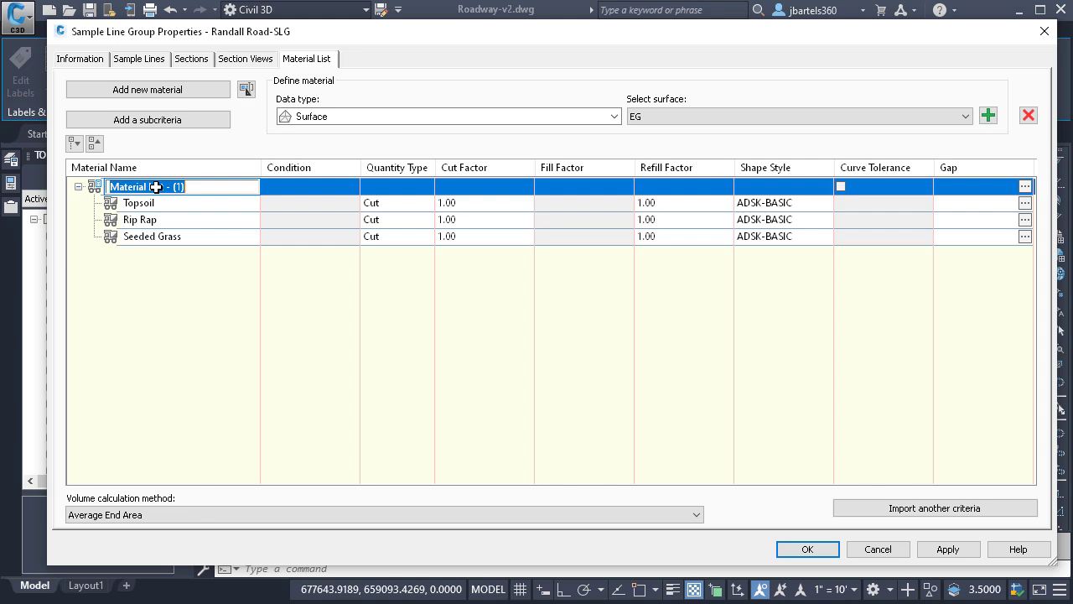
{"action": "type", "text": "Daylight"}
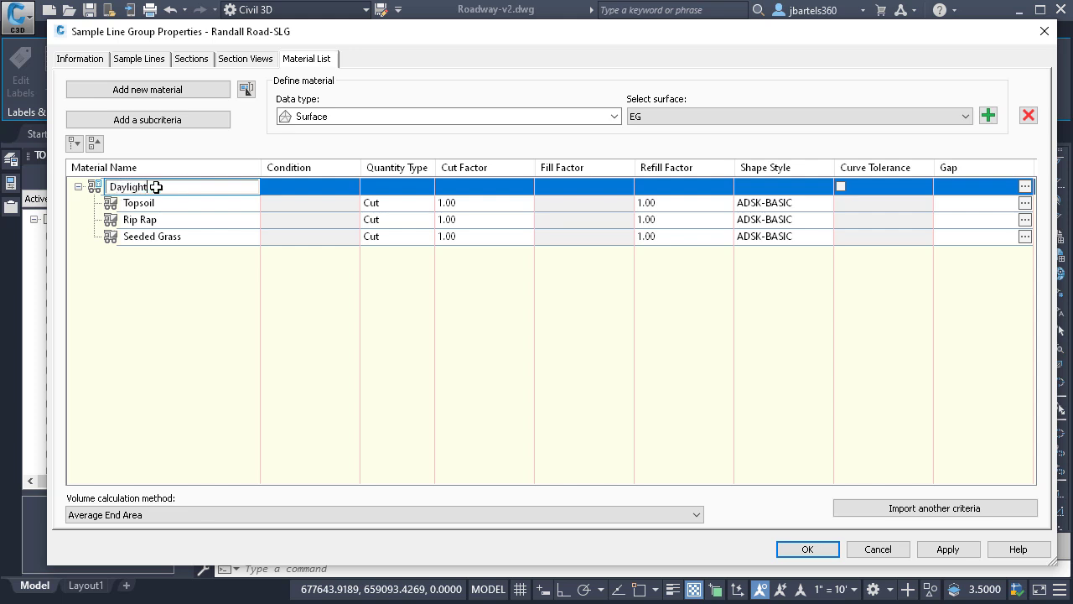
{"action": "type", "text": " Materials"}
{"action": "left_click", "coordinate": [190, 278]}
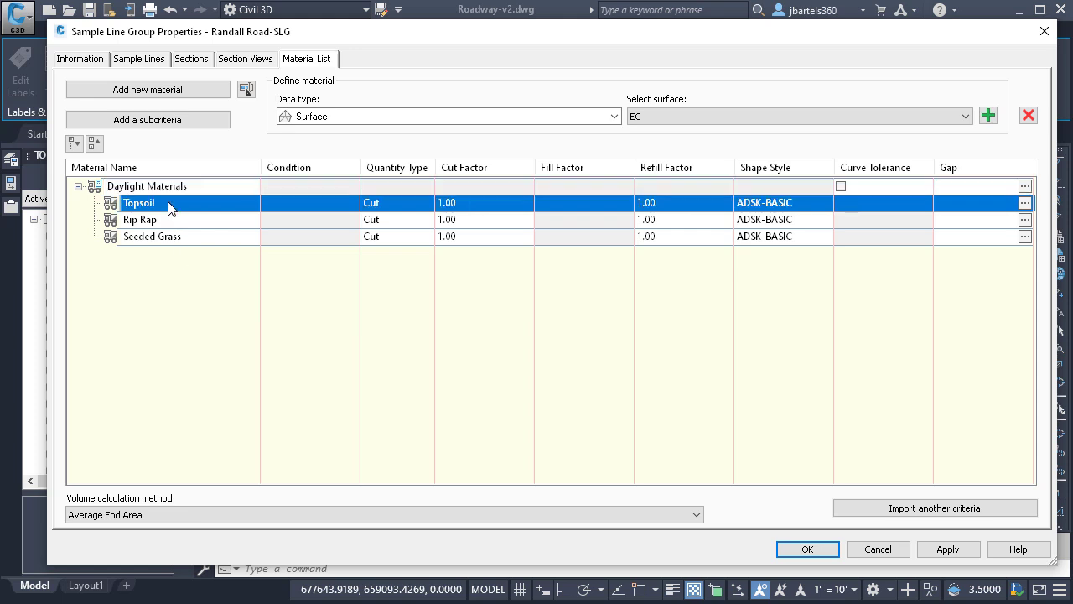
Set the Topsoil material's quantity type to Structures and add the Randall Road Topsoil corridor shape to it.
{"action": "left_click", "coordinate": [391, 204]}
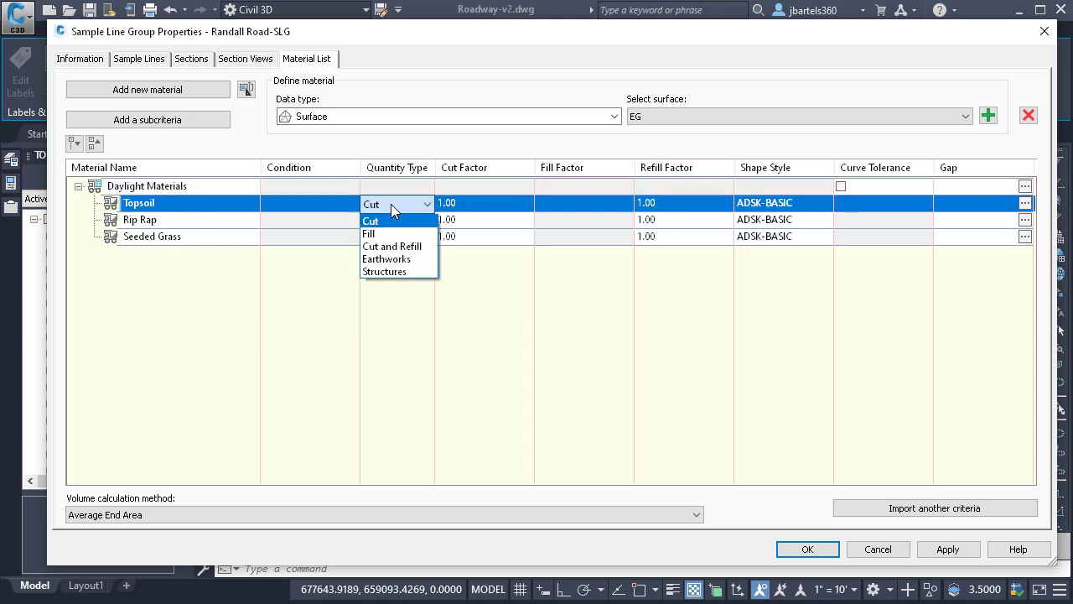
{"action": "left_click", "coordinate": [391, 272]}
{"action": "left_click", "coordinate": [614, 116]}
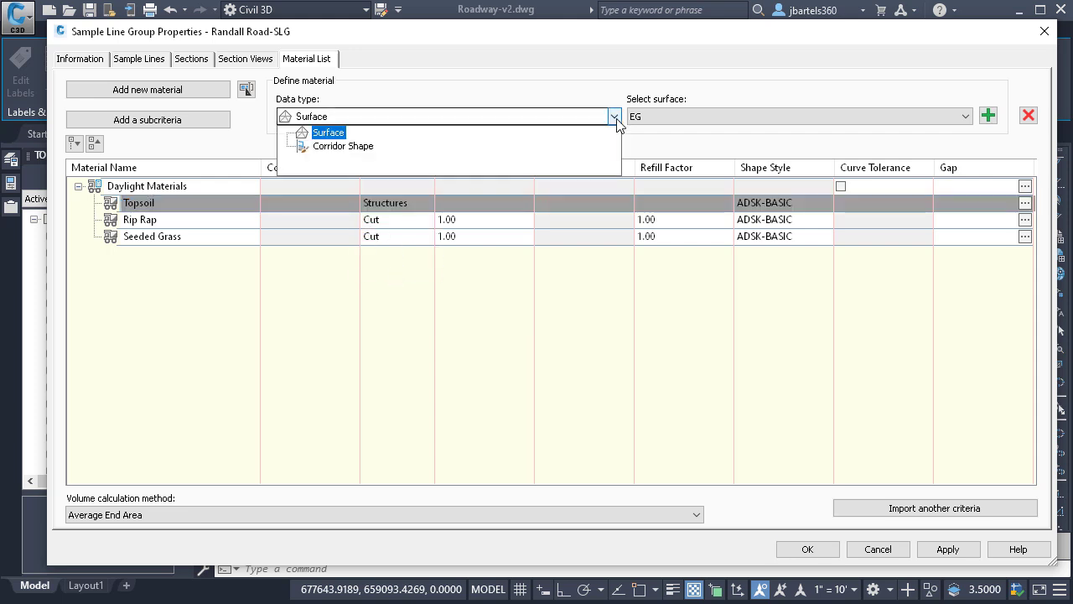
{"action": "left_click", "coordinate": [369, 147]}
{"action": "left_click", "coordinate": [821, 118]}
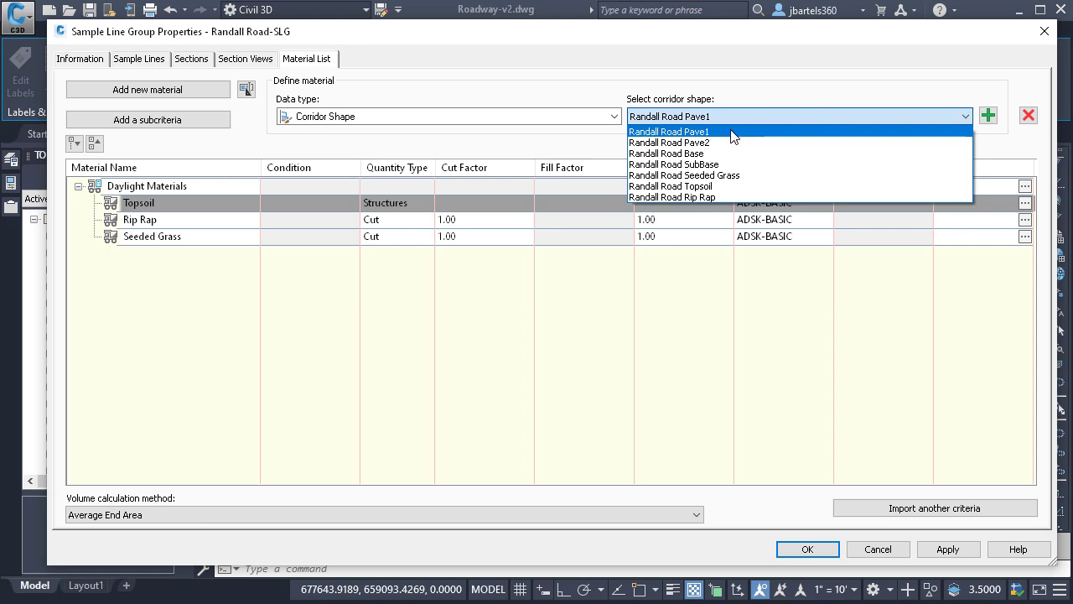
{"action": "left_click", "coordinate": [726, 186]}
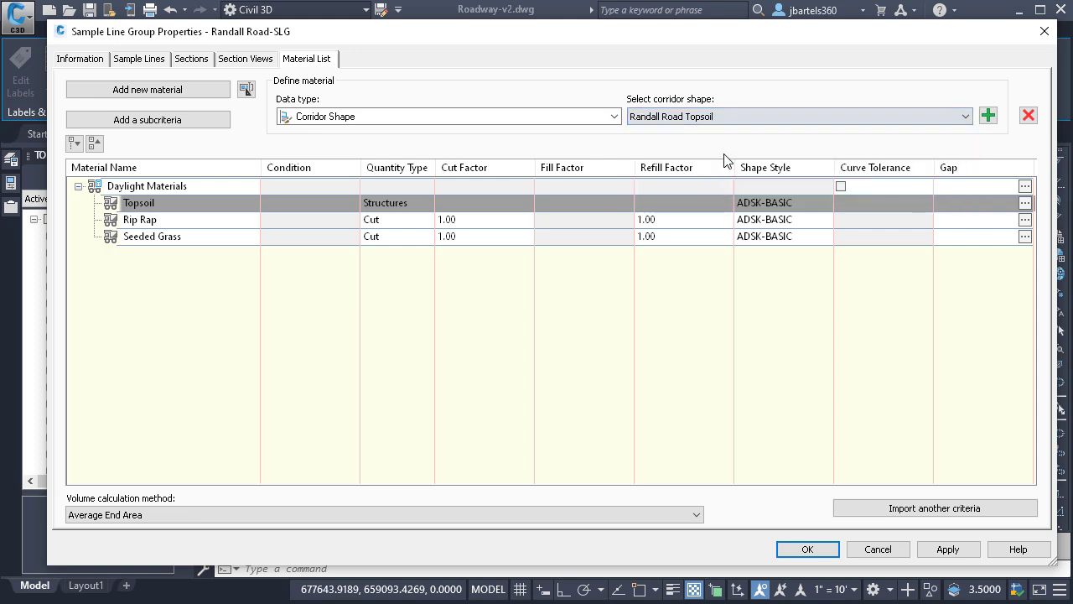
{"action": "left_click", "coordinate": [989, 117]}
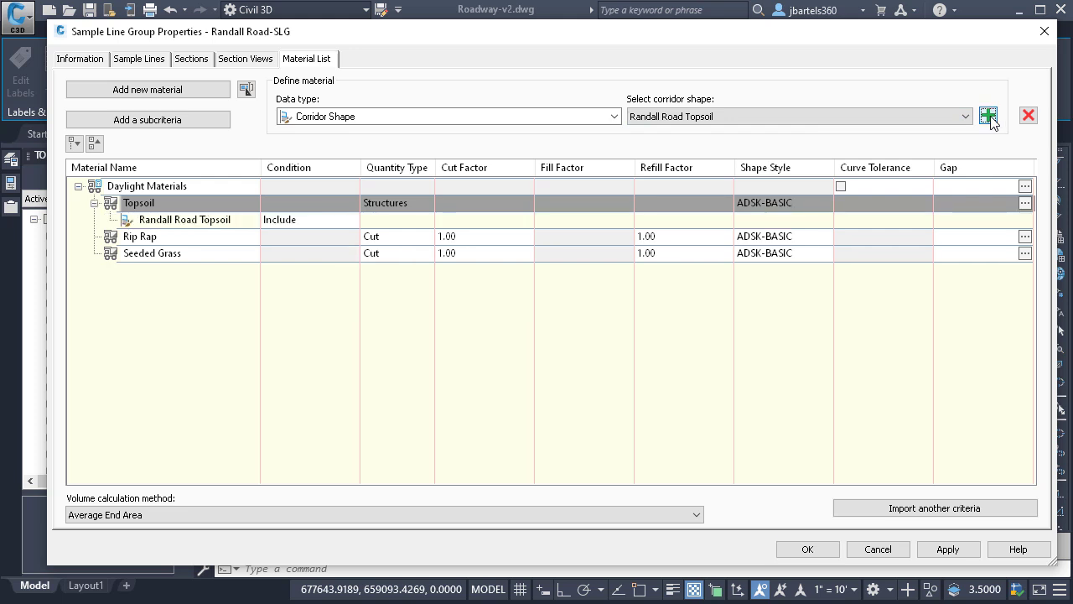
Change the Topsoil material's shape style to ADSK-Topsoil.
{"action": "left_click", "coordinate": [773, 203]}
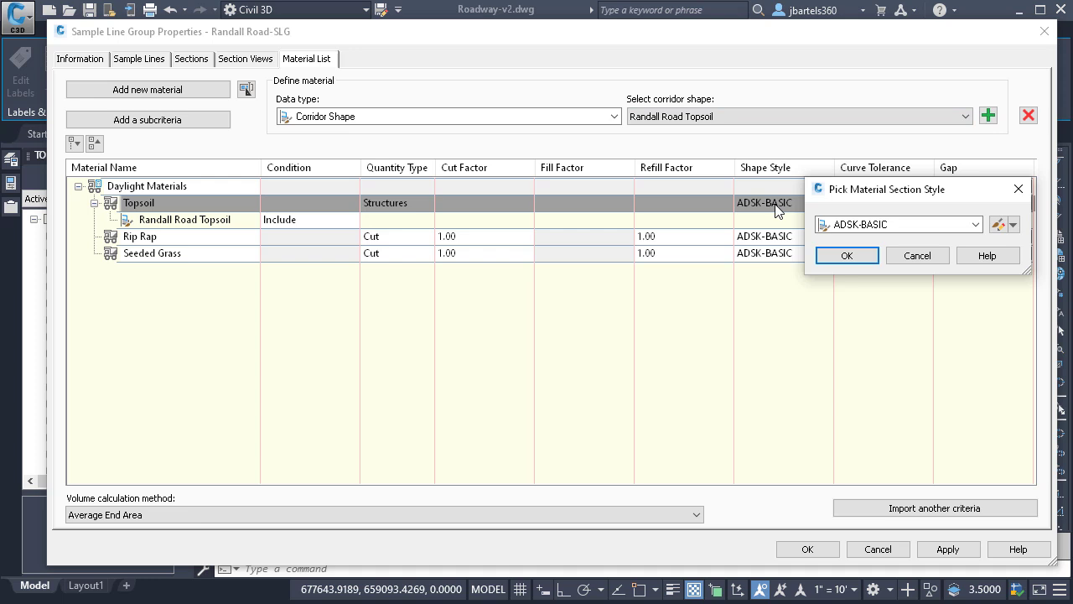
{"action": "left_click", "coordinate": [835, 230]}
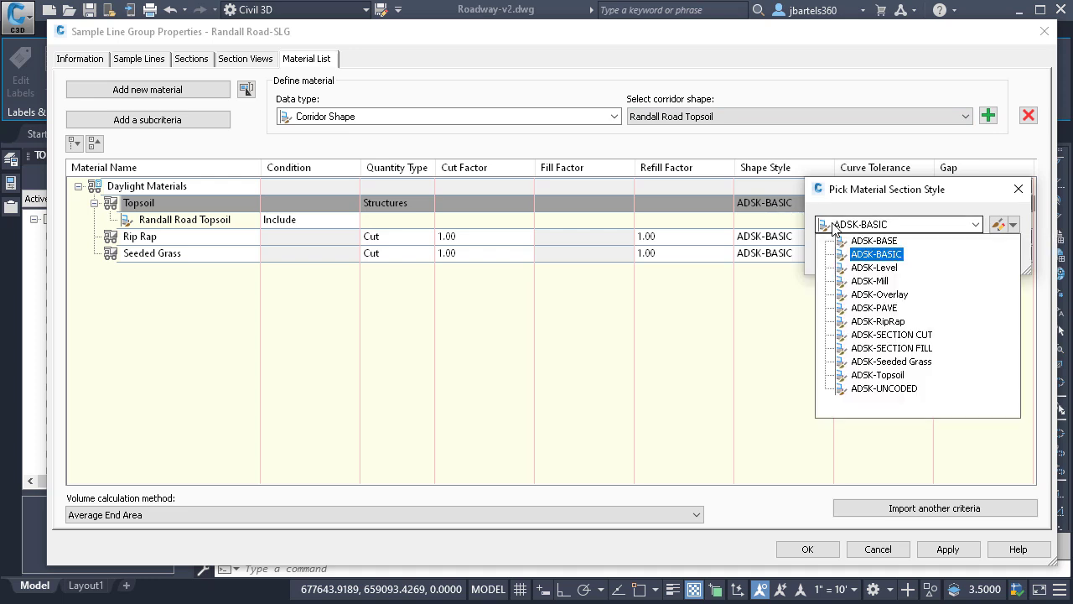
{"action": "left_click", "coordinate": [861, 376]}
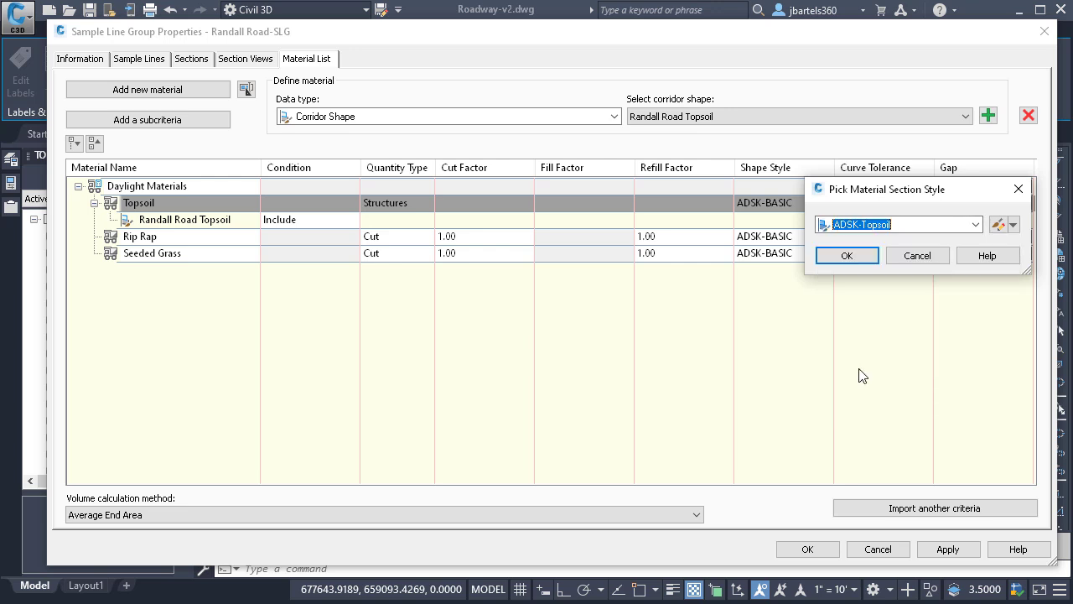
{"action": "left_click", "coordinate": [848, 257]}
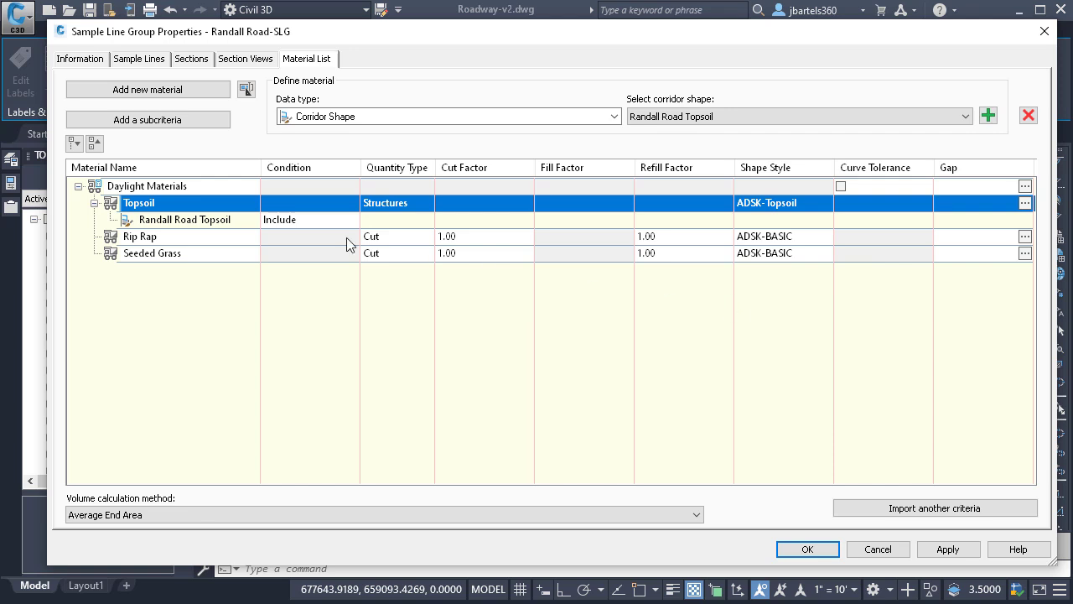
Set the Rip Rap material's quantity type to Structures and add the Randall Road Rip Rap corridor shape to it.
{"action": "left_click", "coordinate": [216, 237]}
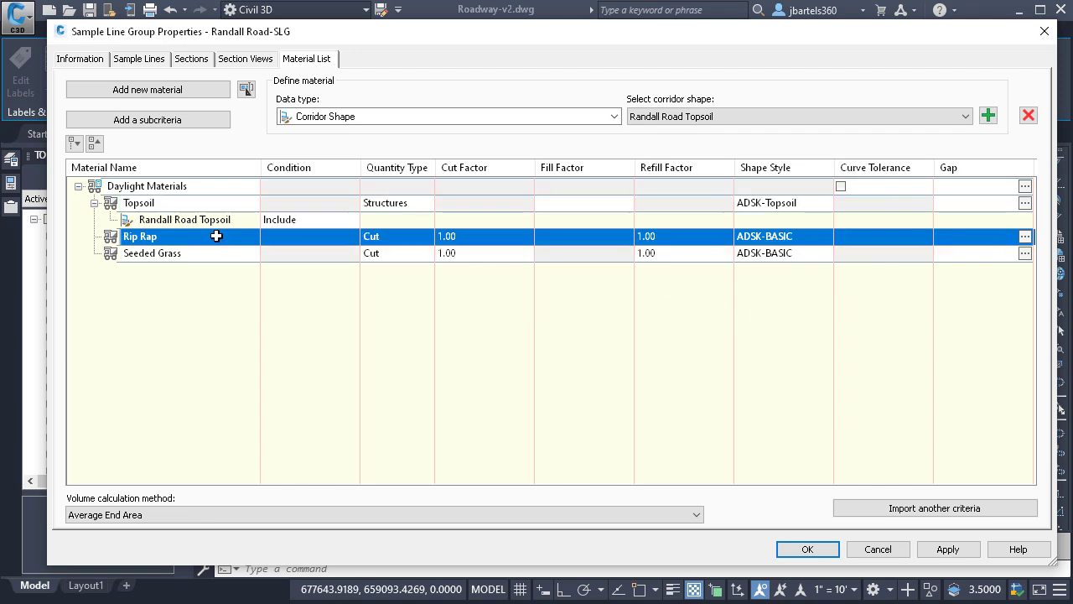
{"action": "left_click", "coordinate": [369, 238]}
{"action": "left_click", "coordinate": [384, 305]}
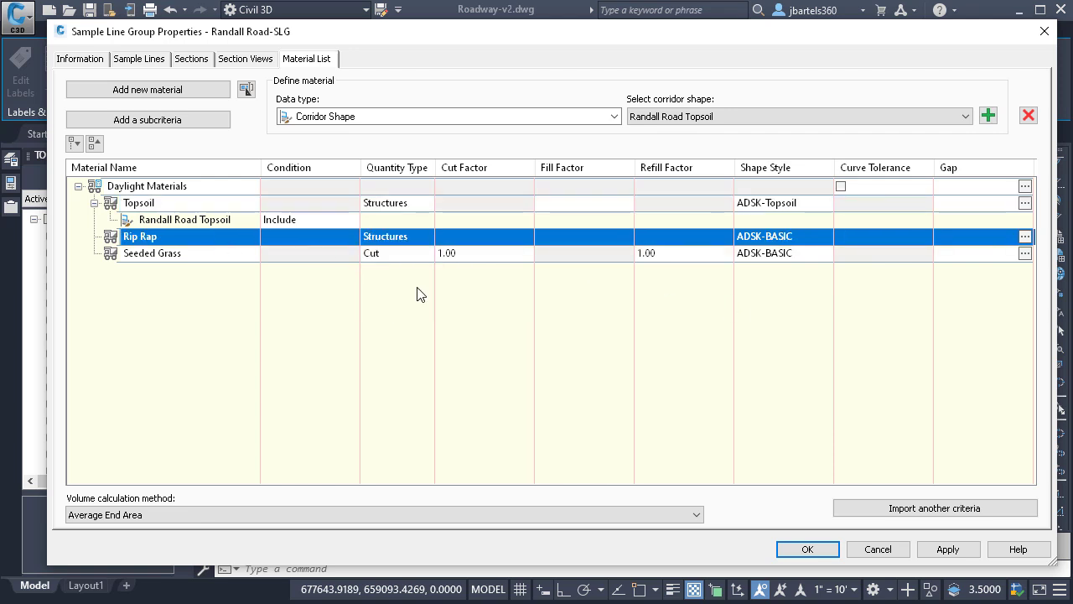
{"action": "left_click", "coordinate": [951, 117]}
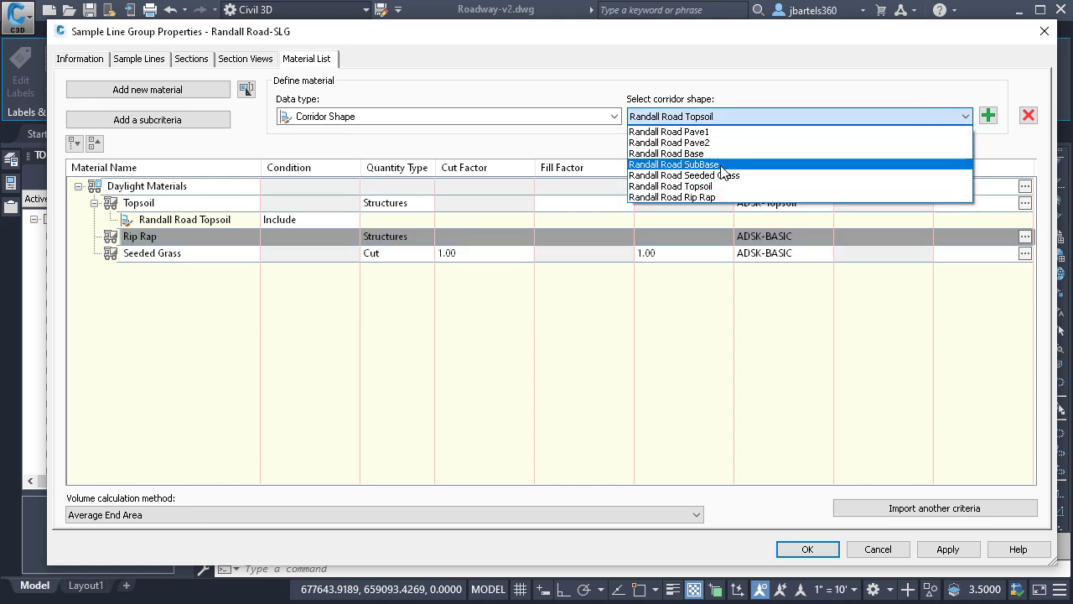
{"action": "left_click", "coordinate": [702, 198]}
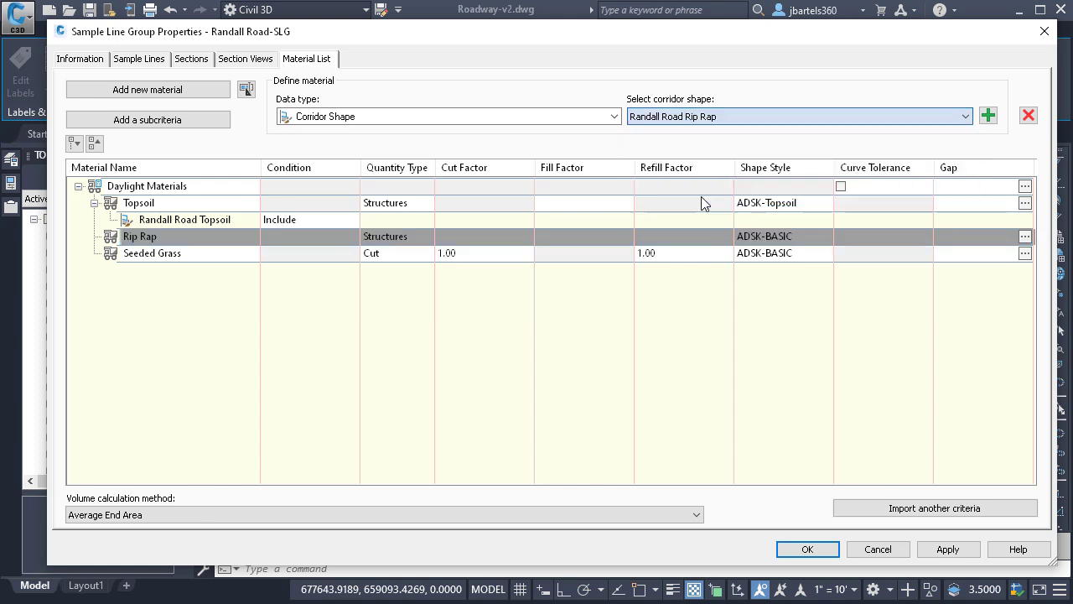
{"action": "left_click", "coordinate": [988, 116]}
Change the Rip Rap material's shape style to ADSK-RipRap.
{"action": "left_click", "coordinate": [779, 239]}
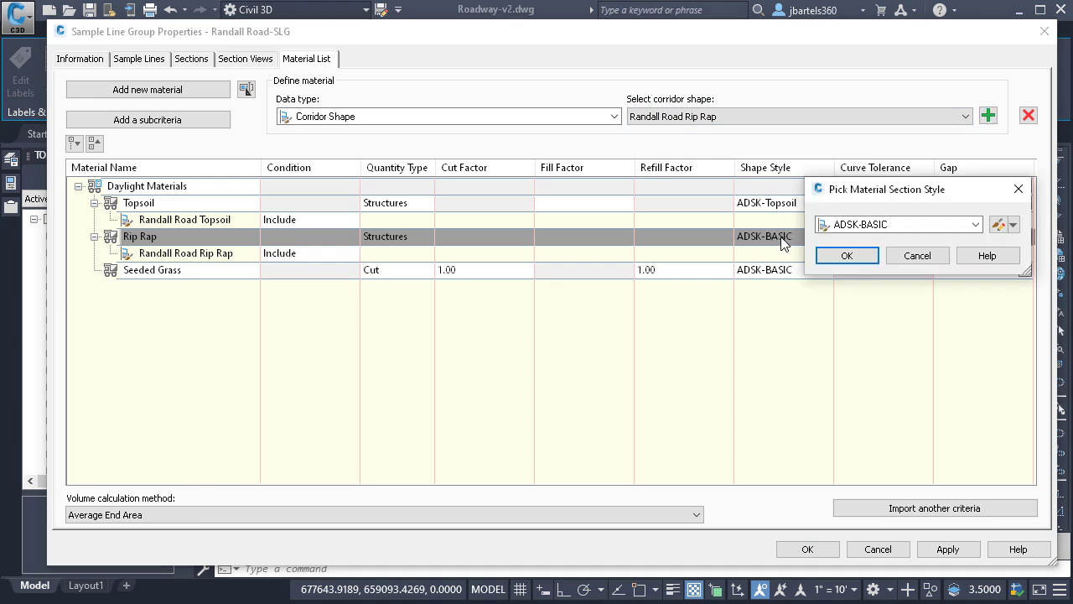
{"action": "left_click", "coordinate": [859, 225]}
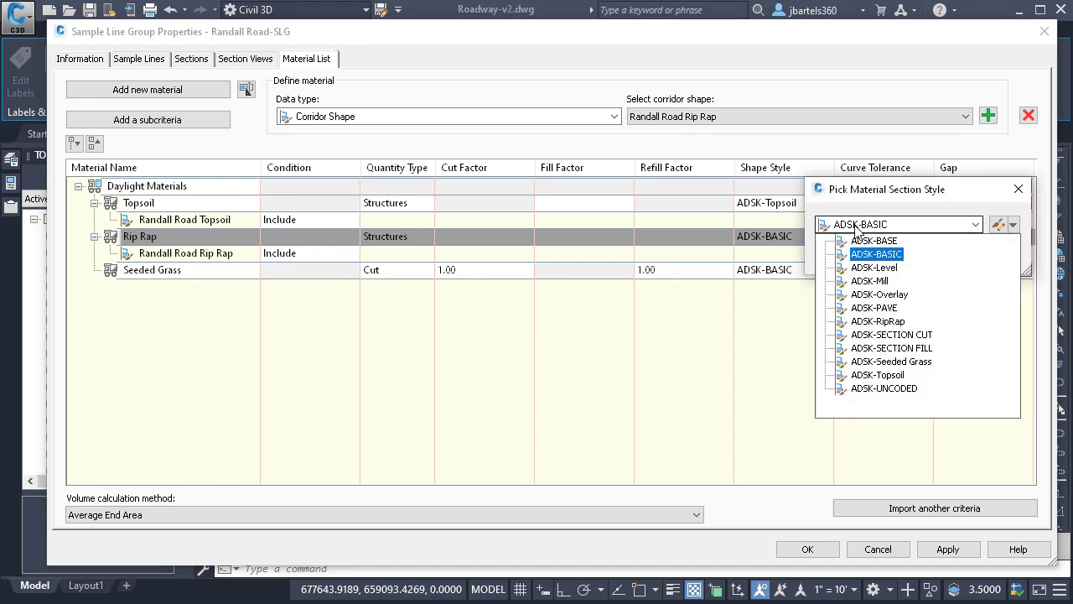
{"action": "left_click", "coordinate": [869, 323]}
{"action": "left_click", "coordinate": [849, 256]}
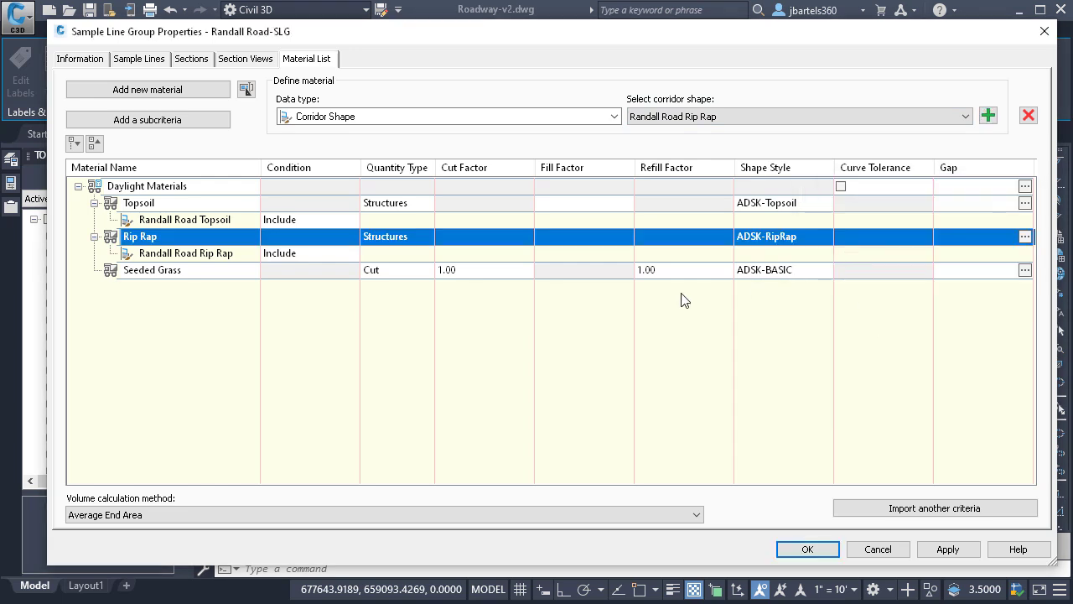
Set the Seeded Grass material's quantity type to Structures and add the Randall Road Seeded Grass corridor shape to it.
{"action": "left_click", "coordinate": [172, 271]}
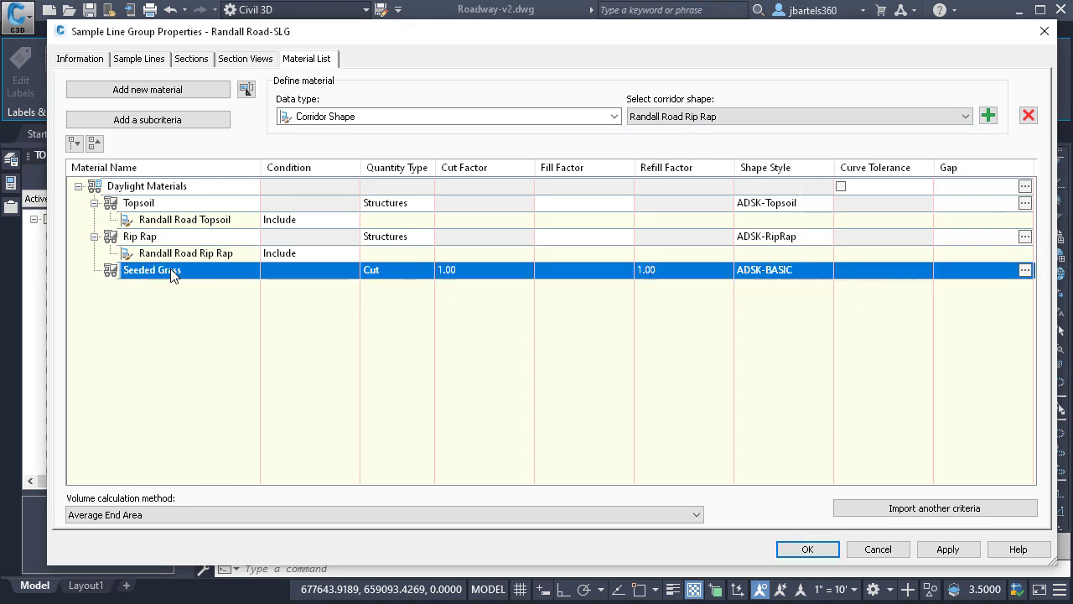
{"action": "left_click", "coordinate": [375, 271]}
{"action": "left_click", "coordinate": [393, 340]}
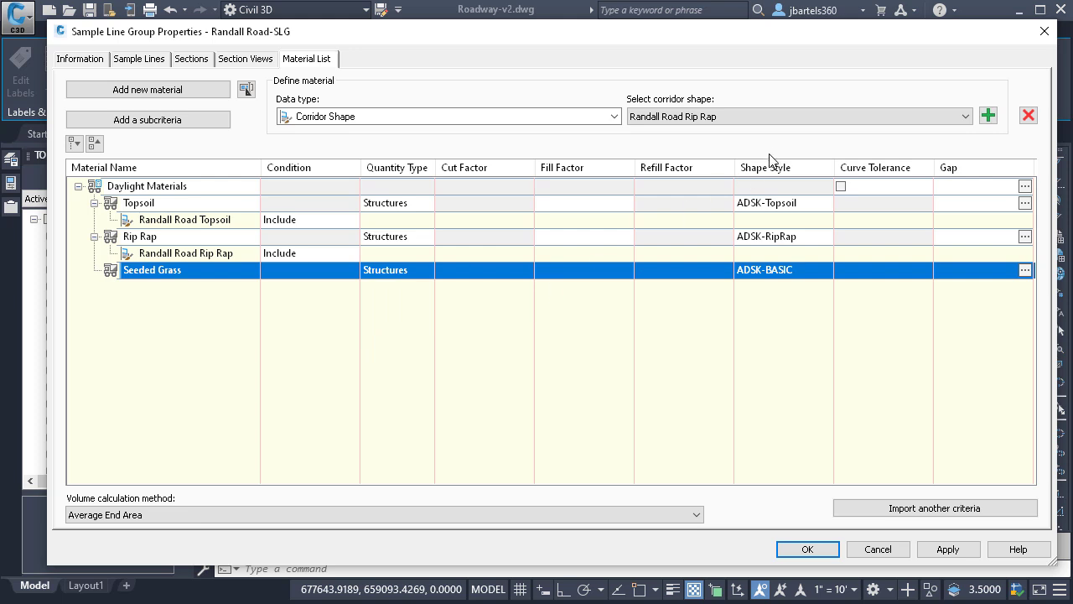
{"action": "left_click", "coordinate": [797, 118]}
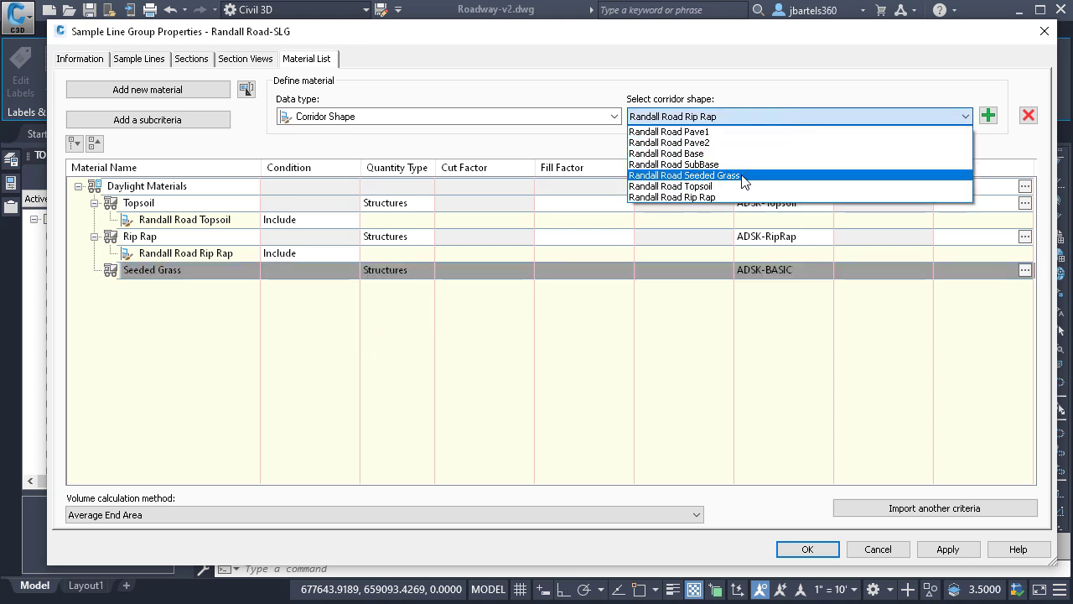
{"action": "left_click", "coordinate": [745, 176]}
{"action": "left_click", "coordinate": [989, 118]}
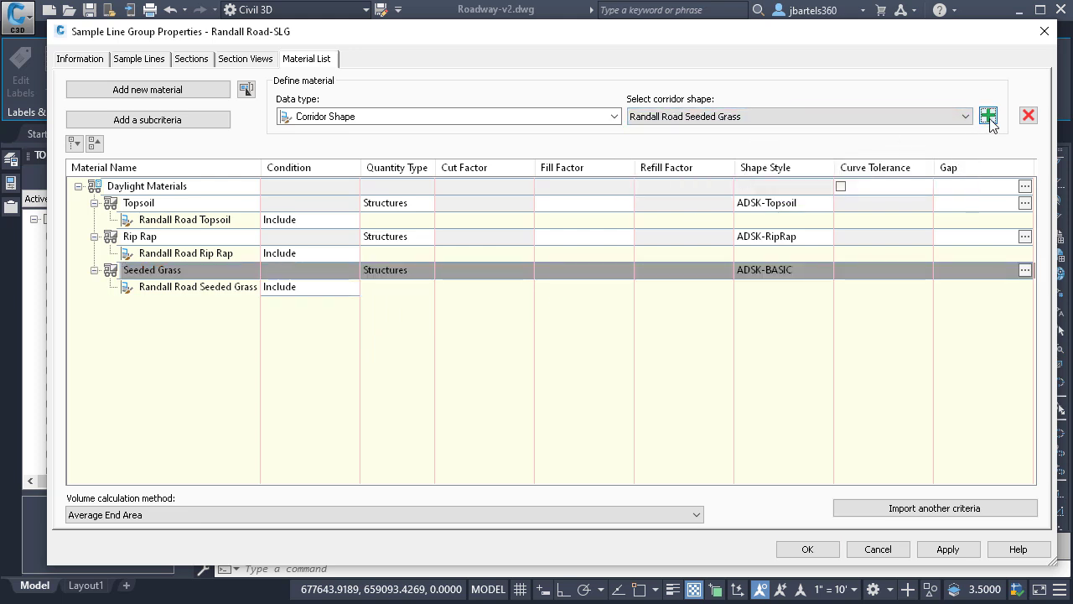
Change the Seeded Grass material's shape style to ADSK-Seeded Grass and accept the sample line group properties.
{"action": "left_click", "coordinate": [777, 269]}
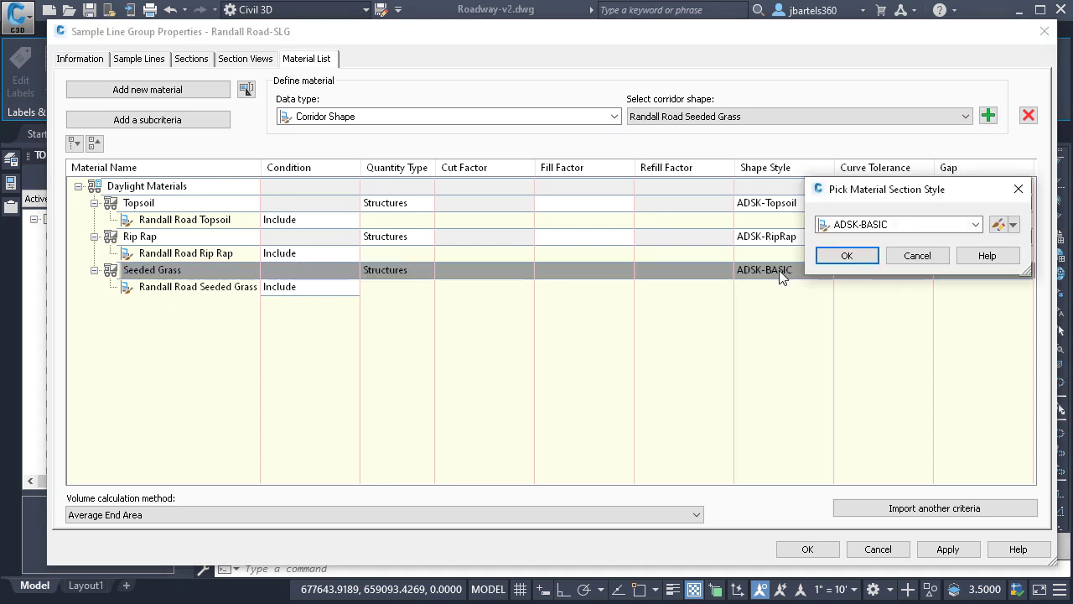
{"action": "left_click", "coordinate": [874, 228]}
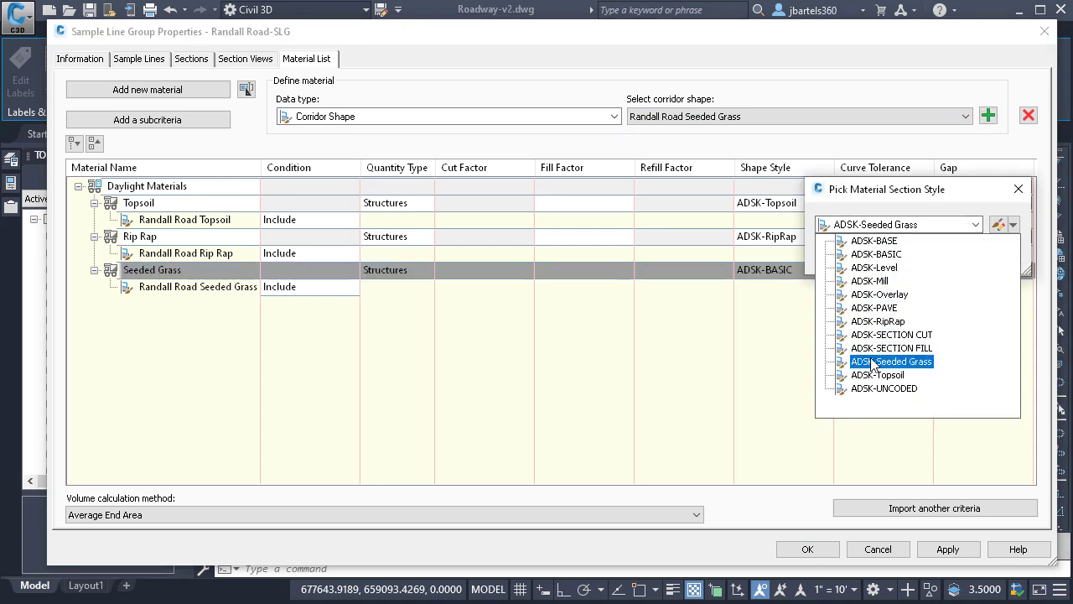
{"action": "left_click", "coordinate": [873, 362]}
{"action": "left_click", "coordinate": [851, 255]}
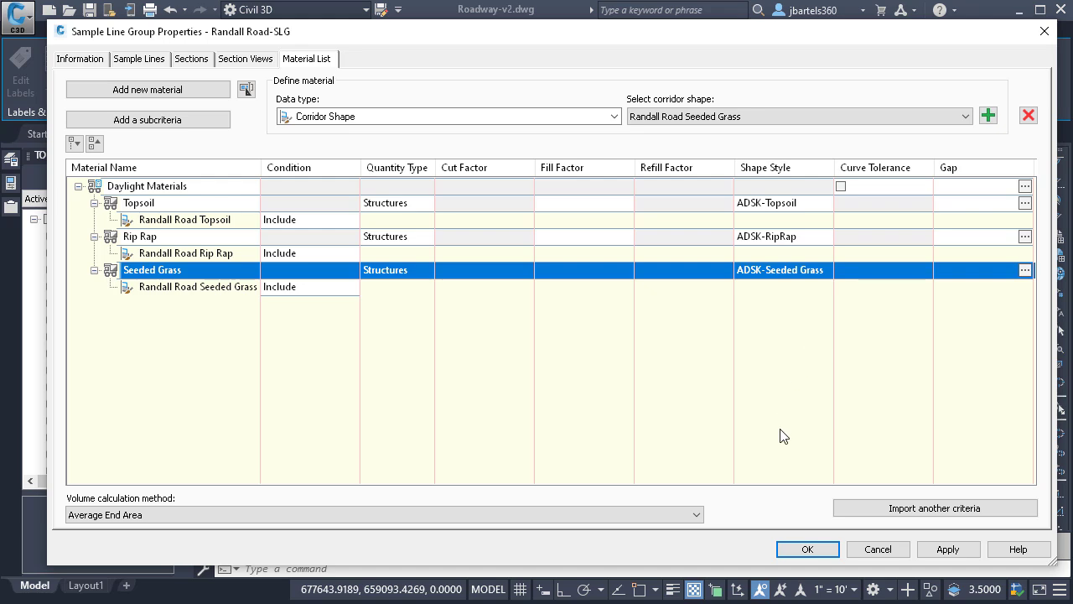
{"action": "left_click", "coordinate": [803, 550]}
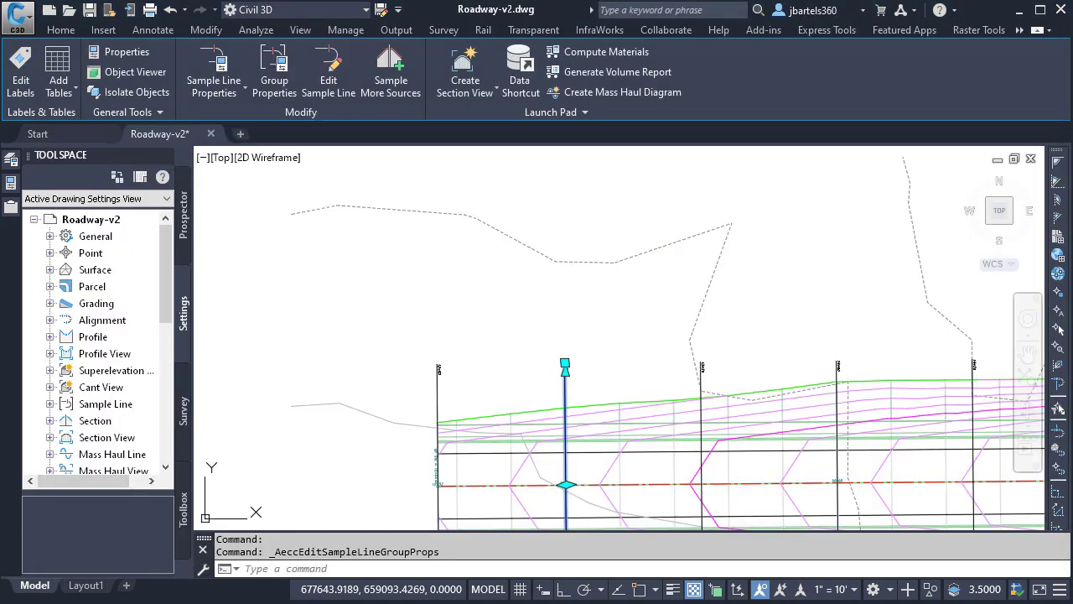
{"action": "key", "text": "Escape"}
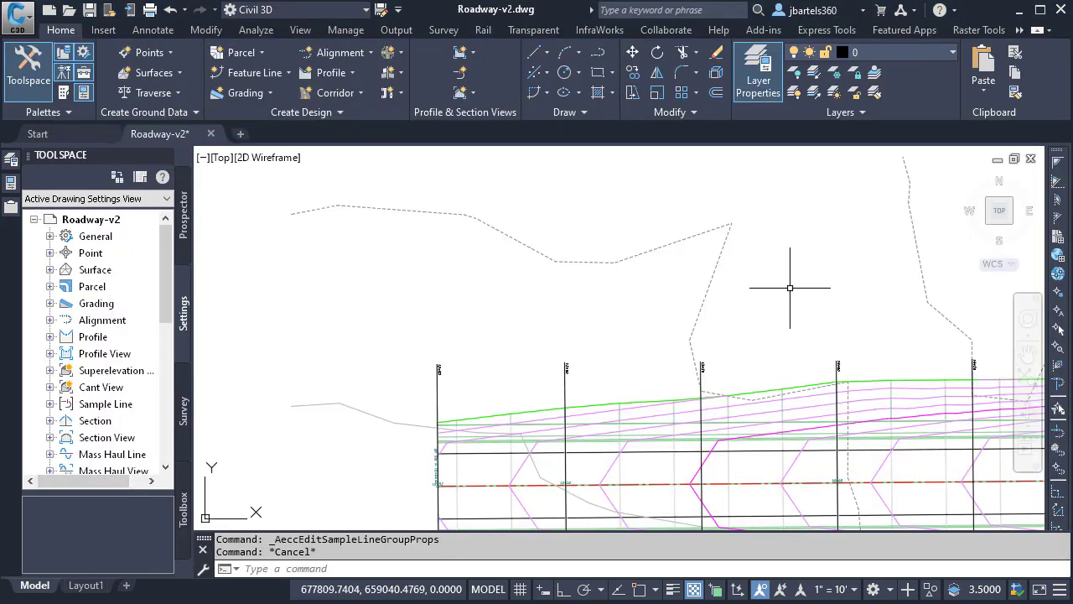
Examine the daylight material shading on the side slopes across the section views along Randall Road.
{"action": "mouse_move", "coordinate": [804, 220]}
{"action": "middle_mouse_down"}
{"action": "mouse_move", "coordinate": [680, 367]}
{"action": "mouse_move", "coordinate": [647, 426]}
{"action": "middle_mouse_up"}
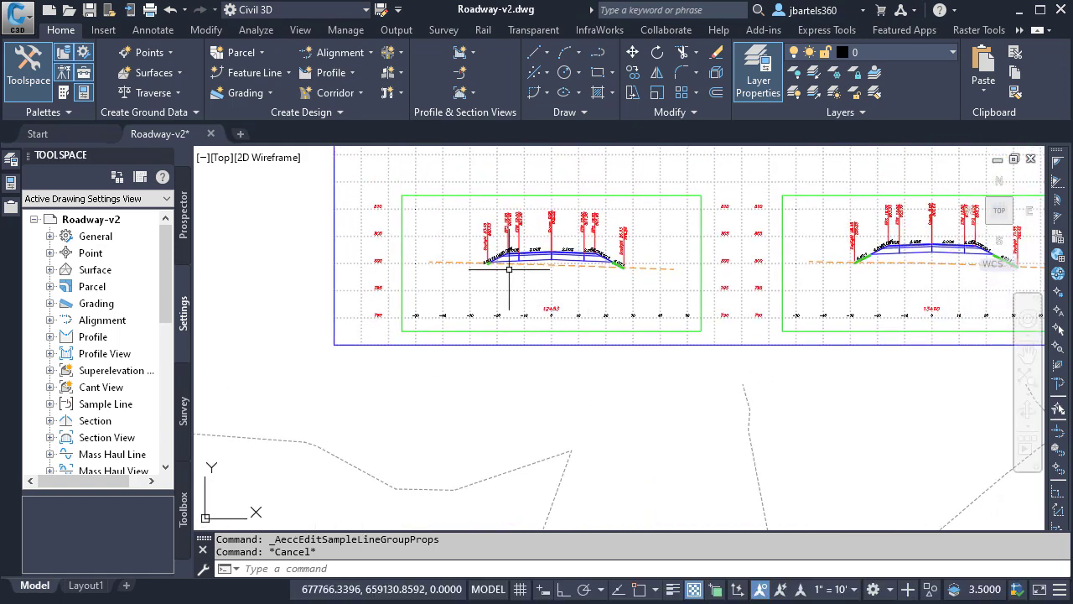
{"action": "scroll", "coordinate": [499, 263], "scroll_direction": "up", "scroll_amount": 3}
{"action": "scroll", "coordinate": [499, 263], "scroll_direction": "up", "scroll_amount": 2}
{"action": "scroll", "coordinate": [503, 340], "scroll_direction": "down", "scroll_amount": 1}
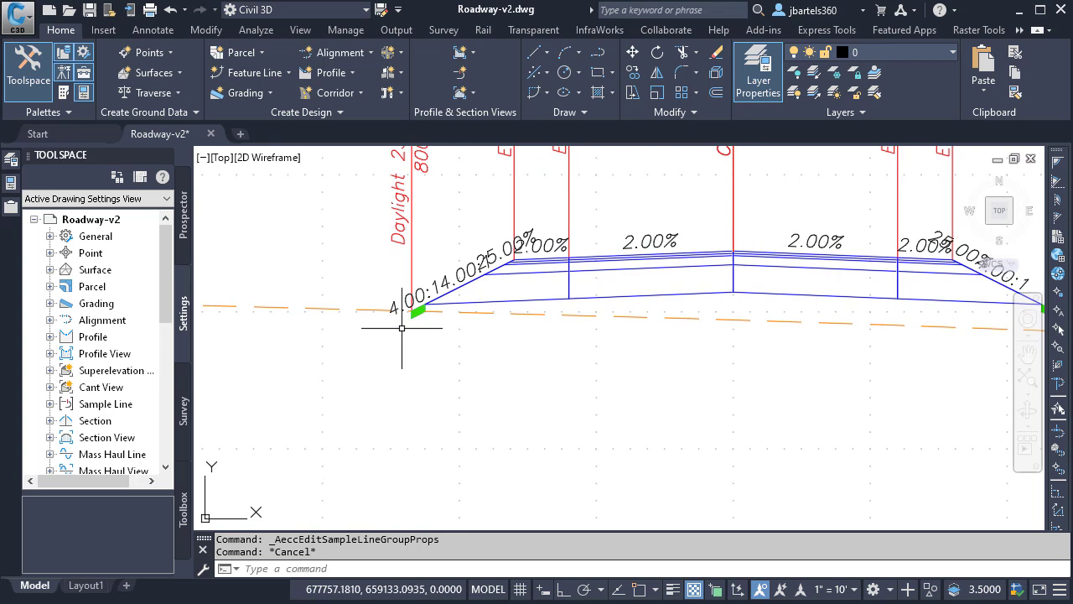
{"action": "scroll", "coordinate": [610, 376], "scroll_direction": "down", "scroll_amount": 4}
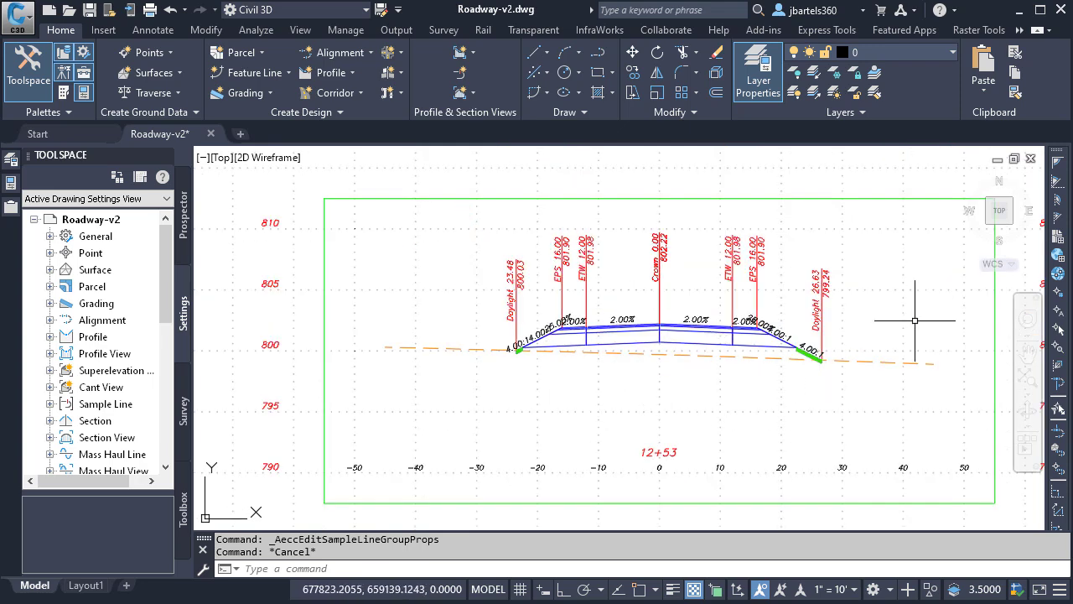
{"action": "middle_click_drag", "start_coordinate": [891, 321], "coordinate": [529, 316]}
{"action": "middle_click_drag", "start_coordinate": [825, 311], "coordinate": [582, 314]}
{"action": "mouse_move", "coordinate": [797, 274]}
{"action": "middle_mouse_down"}
{"action": "mouse_move", "coordinate": [772, 268]}
{"action": "mouse_move", "coordinate": [693, 447]}
{"action": "middle_mouse_up"}
{"action": "middle_click_drag", "start_coordinate": [695, 231], "coordinate": [694, 321]}
{"action": "mouse_move", "coordinate": [713, 257]}
{"action": "middle_mouse_down"}
{"action": "mouse_move", "coordinate": [679, 479]}
{"action": "mouse_move", "coordinate": [726, 265]}
{"action": "mouse_move", "coordinate": [720, 527]}
{"action": "middle_mouse_up"}
{"action": "scroll", "coordinate": [759, 333], "scroll_direction": "up", "scroll_amount": 4}
{"action": "scroll", "coordinate": [851, 347], "scroll_direction": "down", "scroll_amount": 5}
{"action": "middle_click_drag", "start_coordinate": [851, 347], "coordinate": [419, 336]}
{"action": "middle_click_drag", "start_coordinate": [772, 395], "coordinate": [556, 282]}
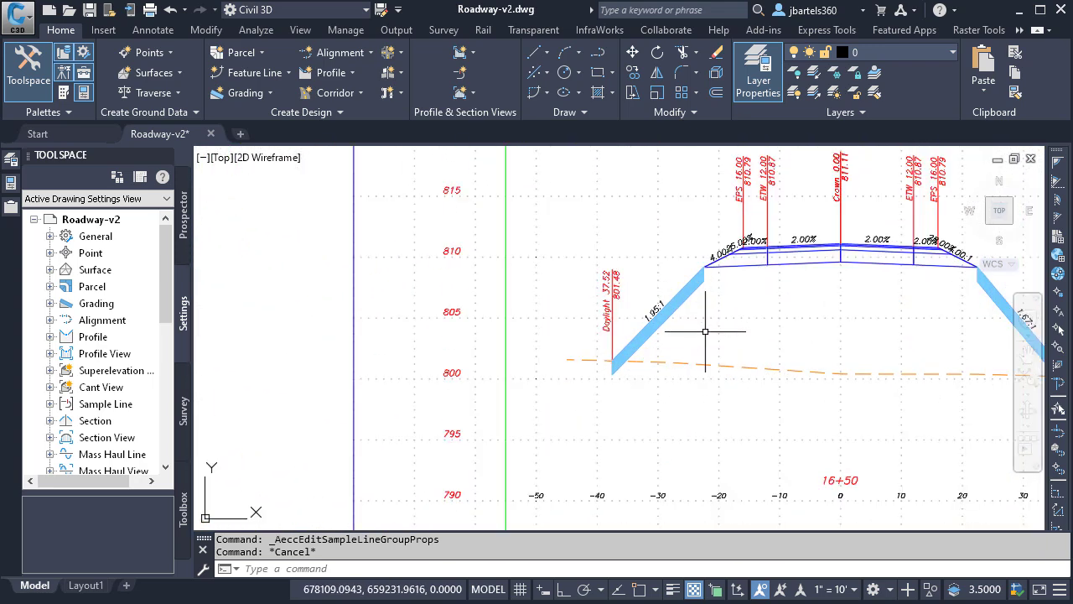
{"action": "scroll", "coordinate": [704, 330], "scroll_direction": "up", "scroll_amount": 3}
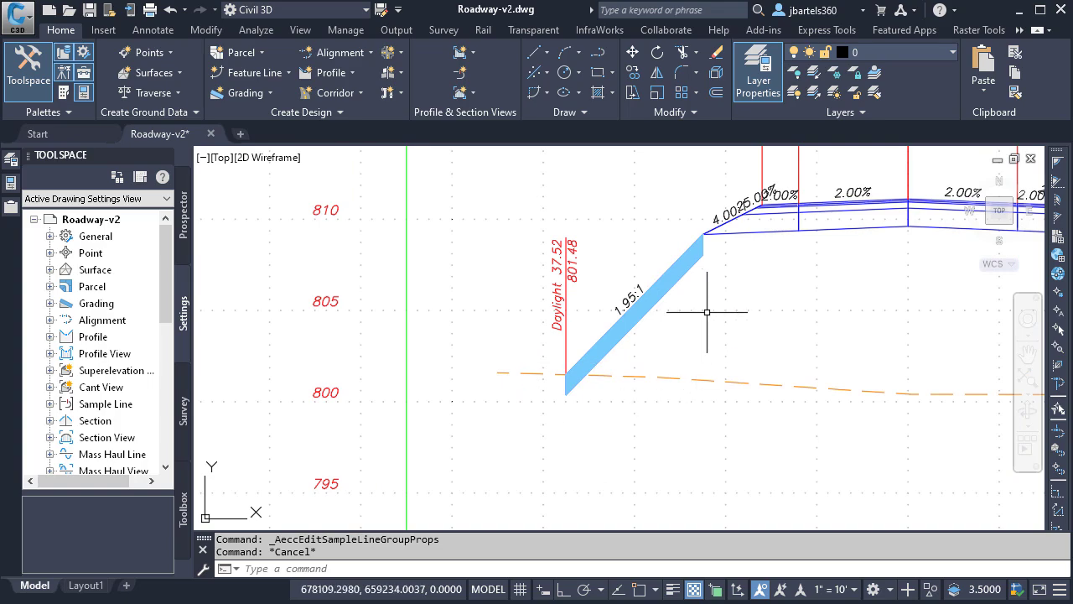
{"action": "scroll", "coordinate": [510, 385], "scroll_direction": "down", "scroll_amount": 8}
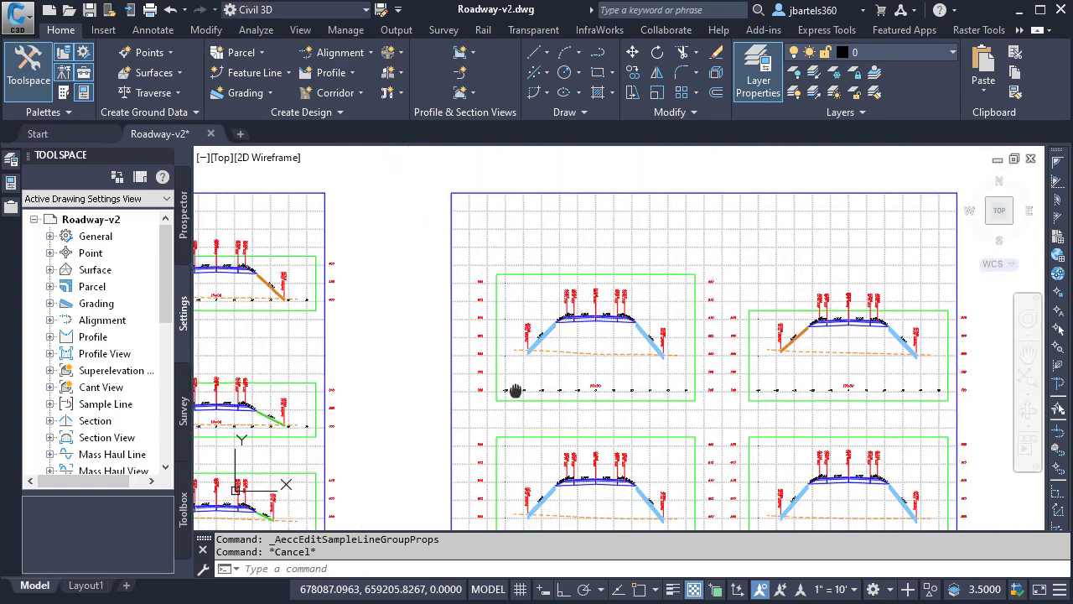
{"action": "scroll", "coordinate": [492, 343], "scroll_direction": "up", "scroll_amount": 5}
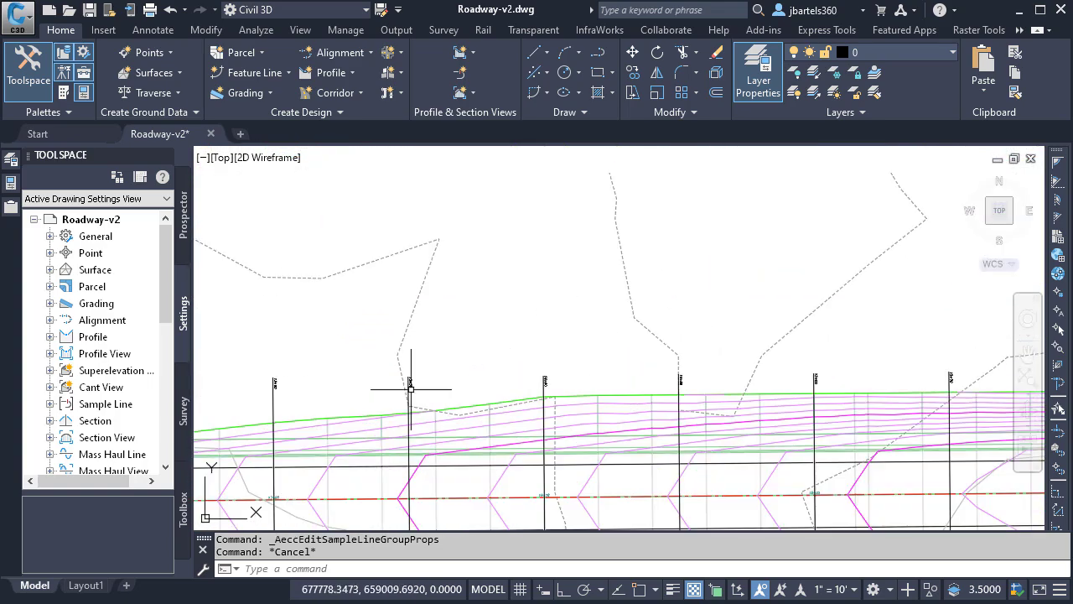
Generate a volume report for the Randall Road-SLG Daylight Materials list using the Select Material.xsl style sheet, allowing its scripts to run.
{"action": "left_click", "coordinate": [409, 379]}
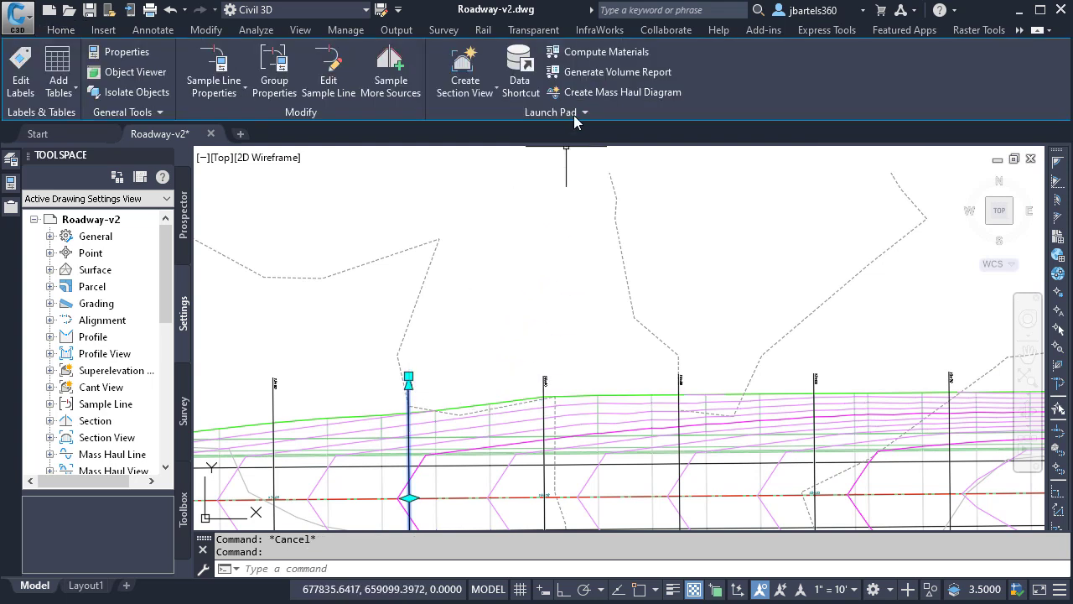
{"action": "left_click", "coordinate": [584, 73]}
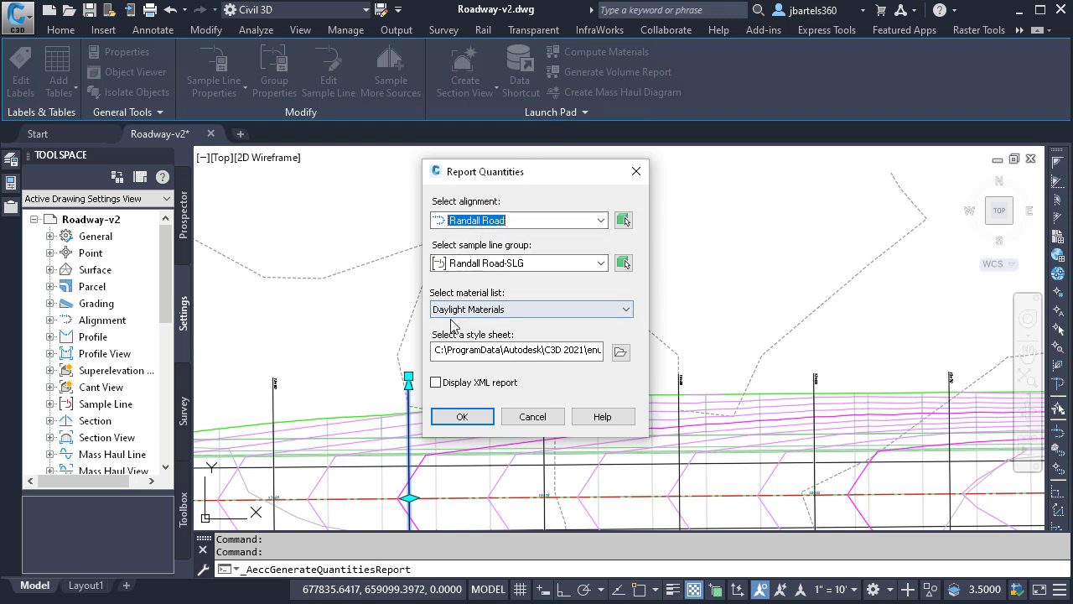
{"action": "left_click", "coordinate": [621, 351]}
{"action": "left_click", "coordinate": [311, 231]}
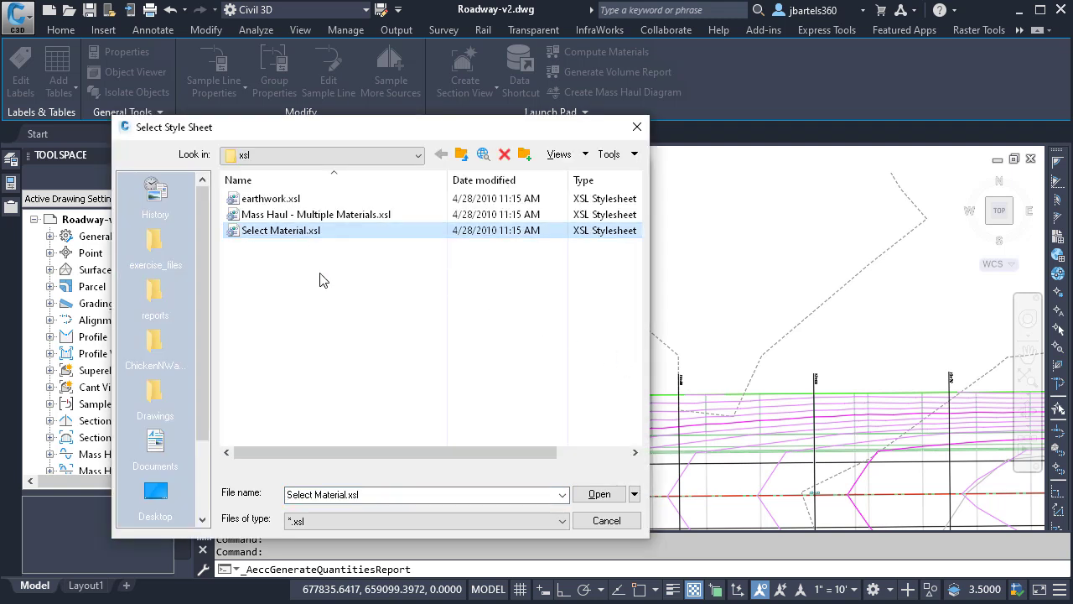
{"action": "left_click", "coordinate": [597, 494]}
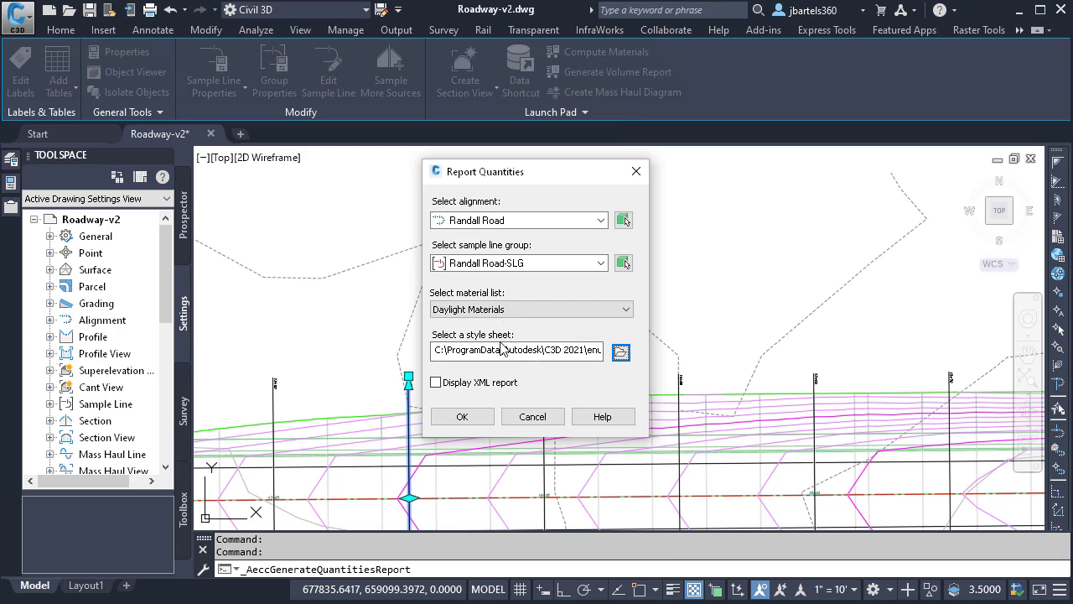
{"action": "left_click", "coordinate": [476, 419]}
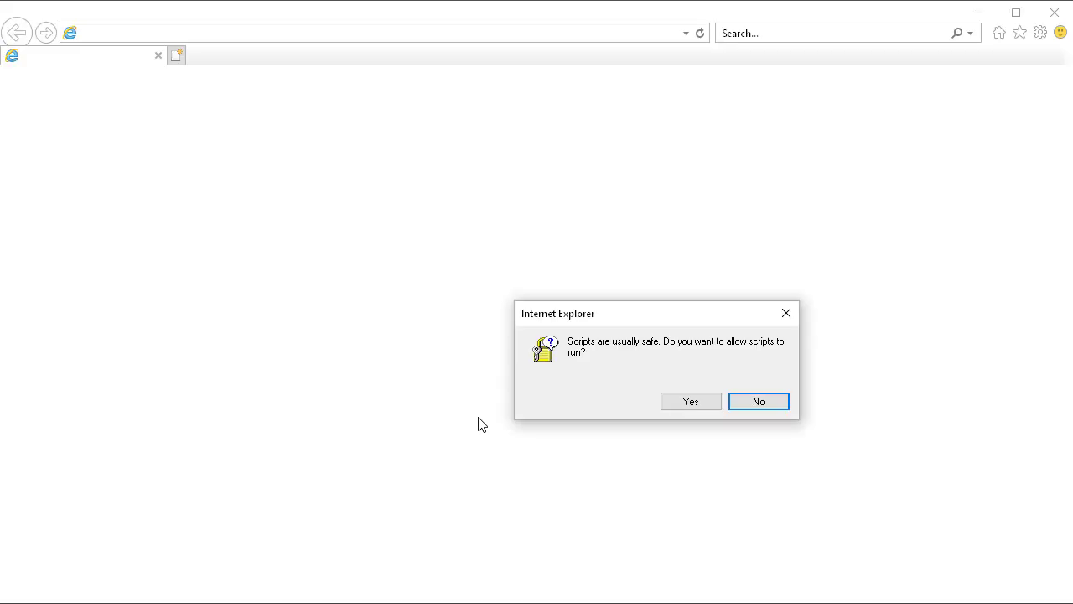
{"action": "left_click", "coordinate": [668, 402]}
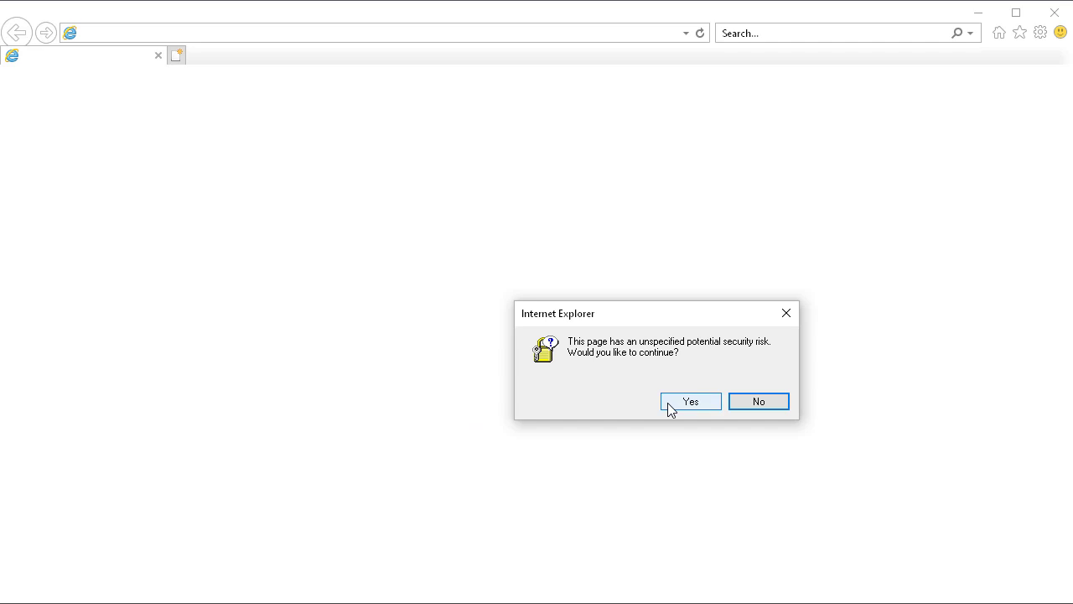
{"action": "left_click", "coordinate": [669, 402]}
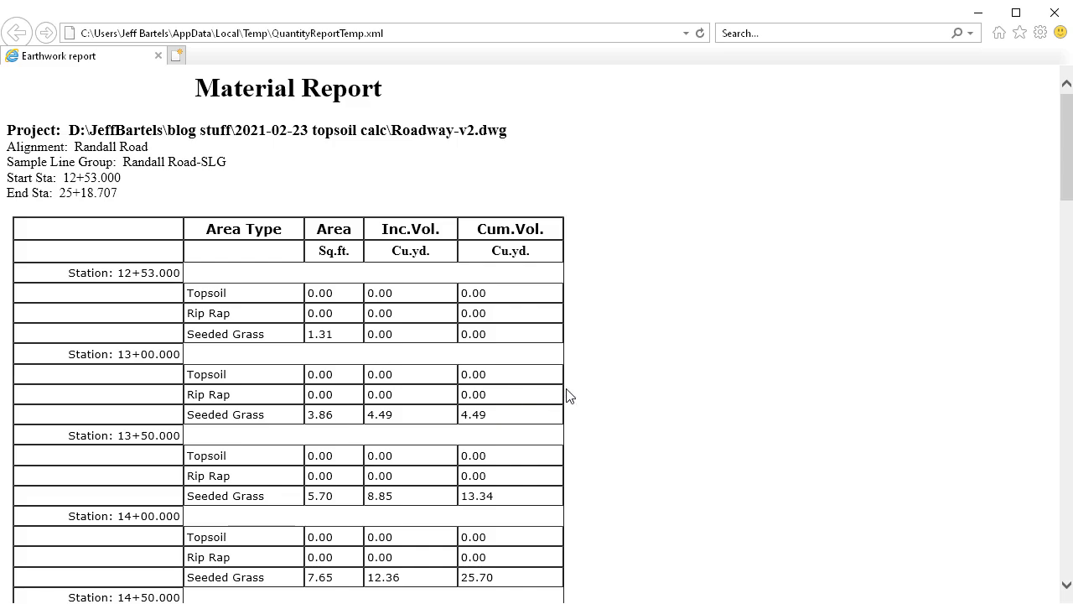
Read the material report through to the last station, close it and clear the sample line selection.
{"action": "scroll", "coordinate": [616, 384], "scroll_direction": "down", "scroll_amount": 8}
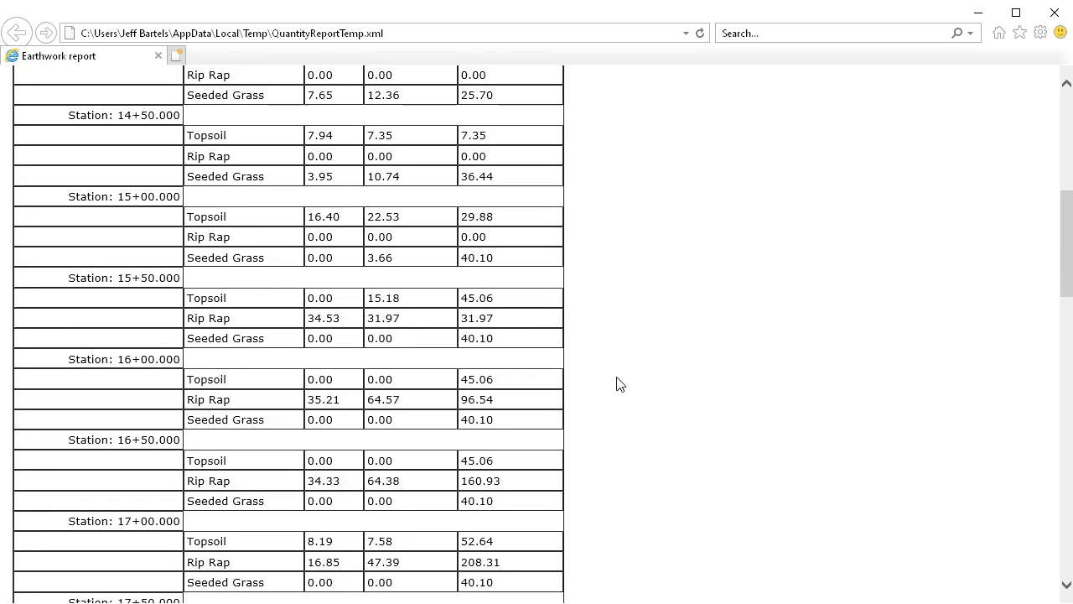
{"action": "scroll", "coordinate": [617, 385], "scroll_direction": "down", "scroll_amount": 15}
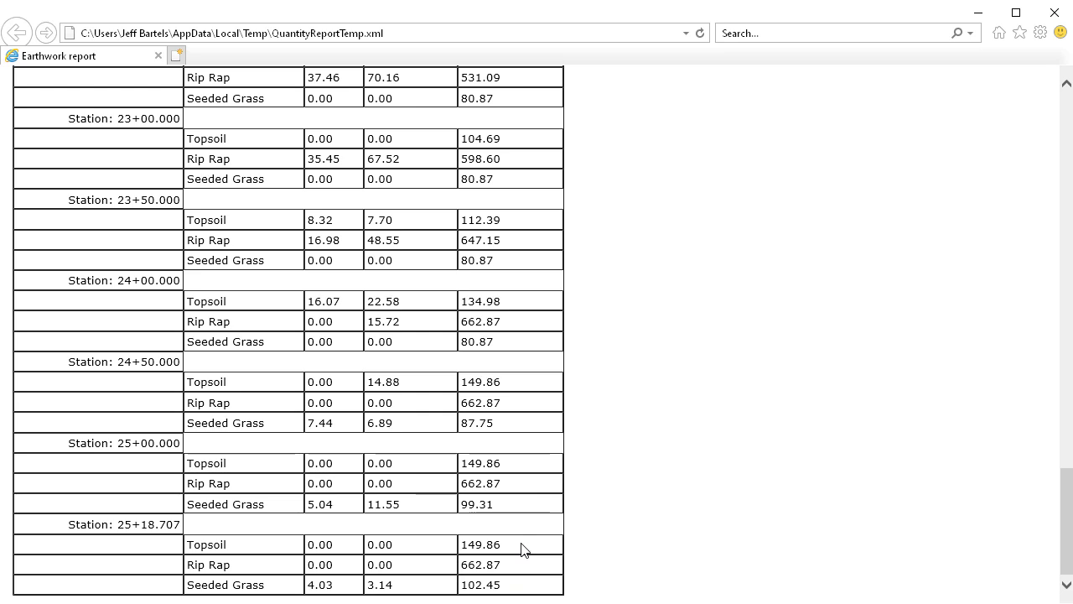
{"action": "left_click", "coordinate": [1055, 13]}
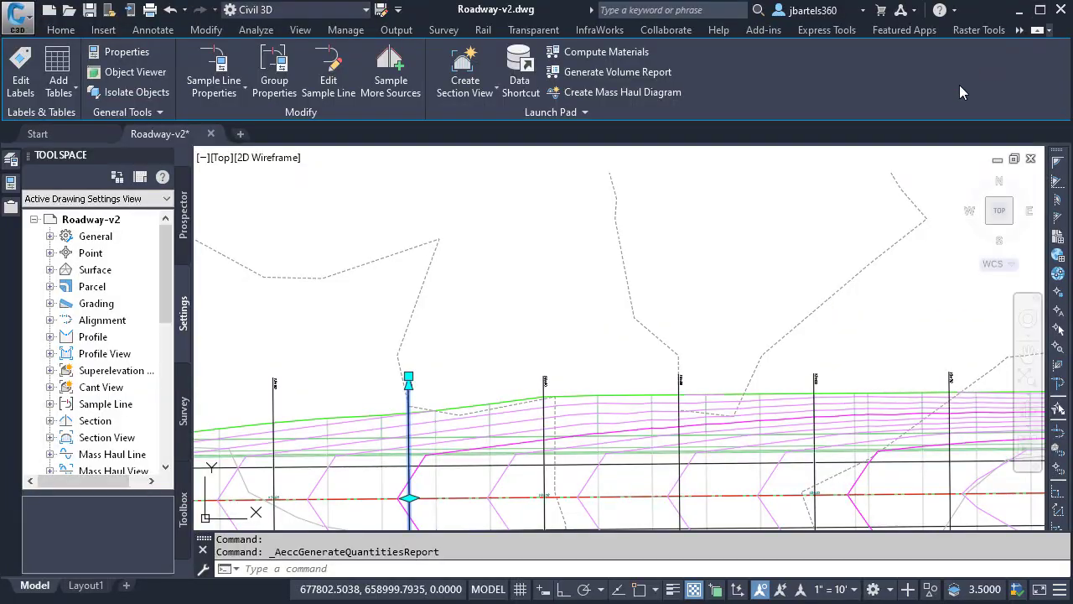
{"action": "middle_click", "coordinate": [712, 319]}
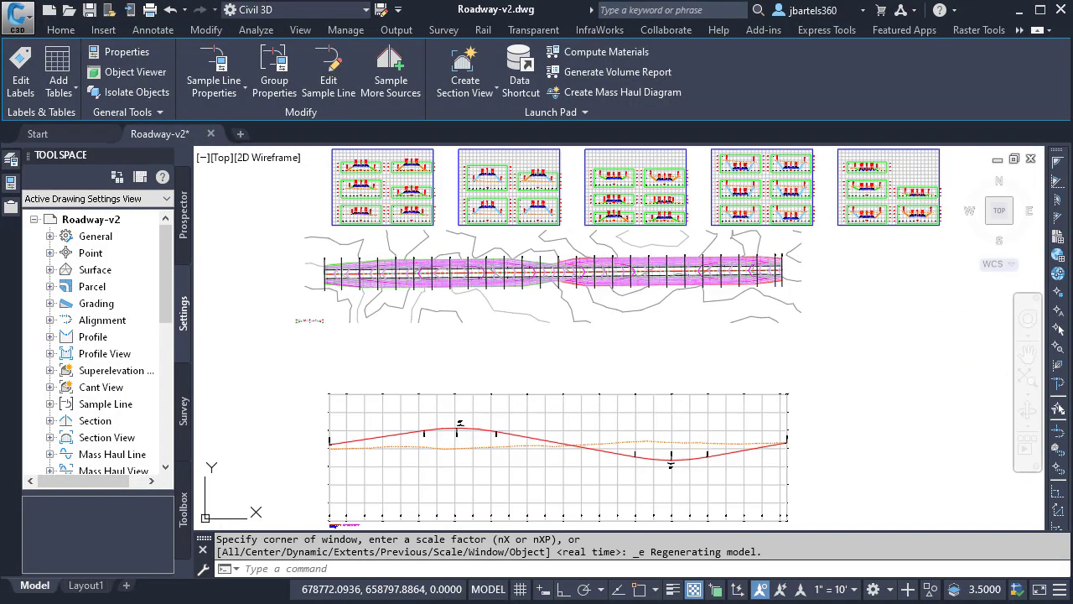
{"action": "key", "text": "Escape"}
{"action": "key", "text": "Escape"}
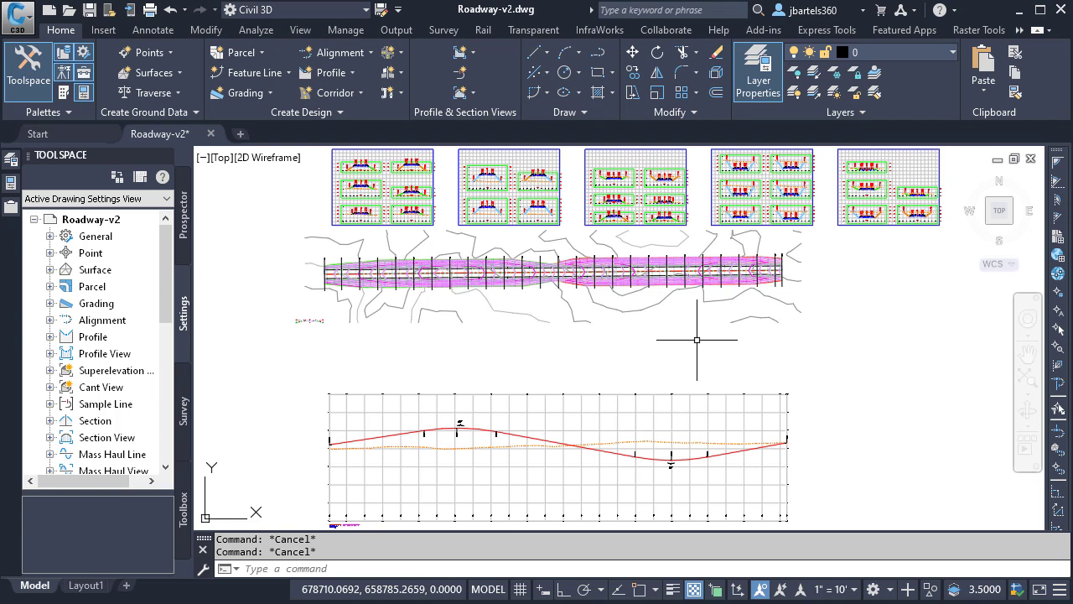